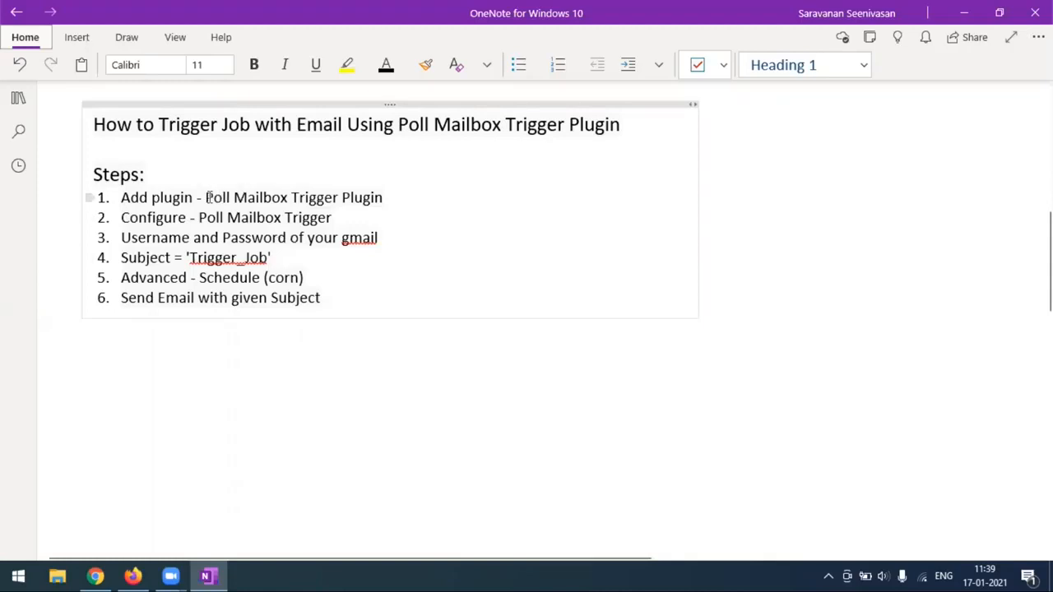
Highlight 'Poll Mailbox' in the OneNote plan, then bring up the Manage Jenkins page in Chrome.
drag(207, 198, 289, 199)
key(ctrl+c)
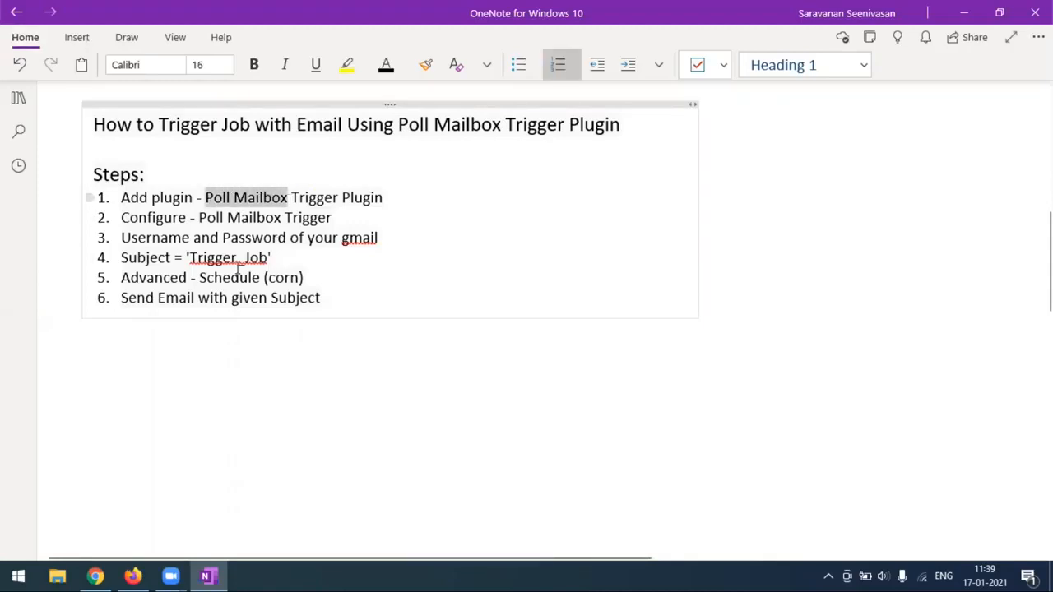
click(96, 576)
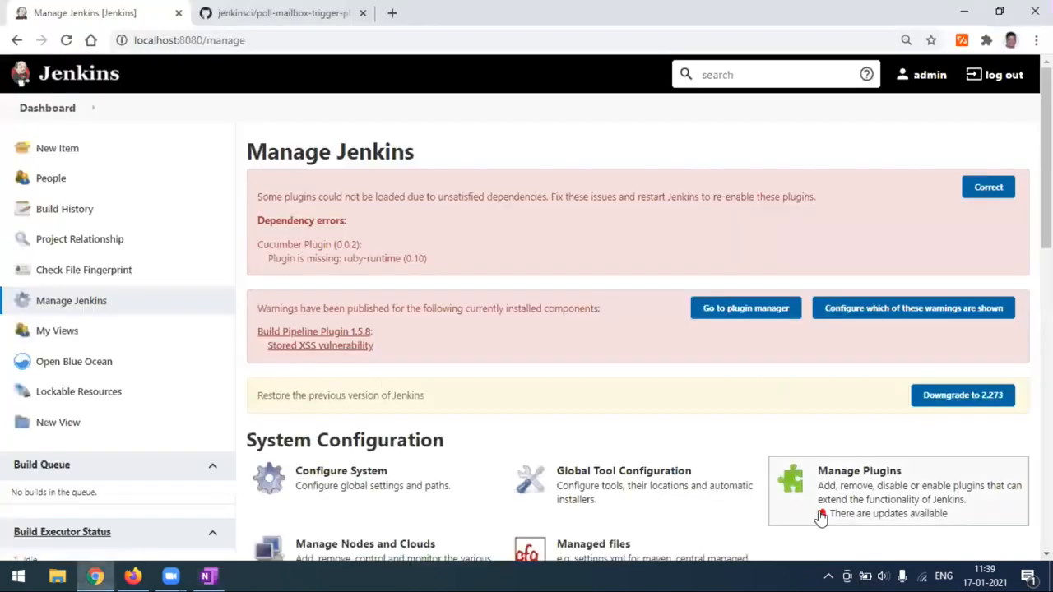
Filter the installed plugins for 'Poll Mailbox' to confirm it, then return to the OneNote plan.
click(864, 502)
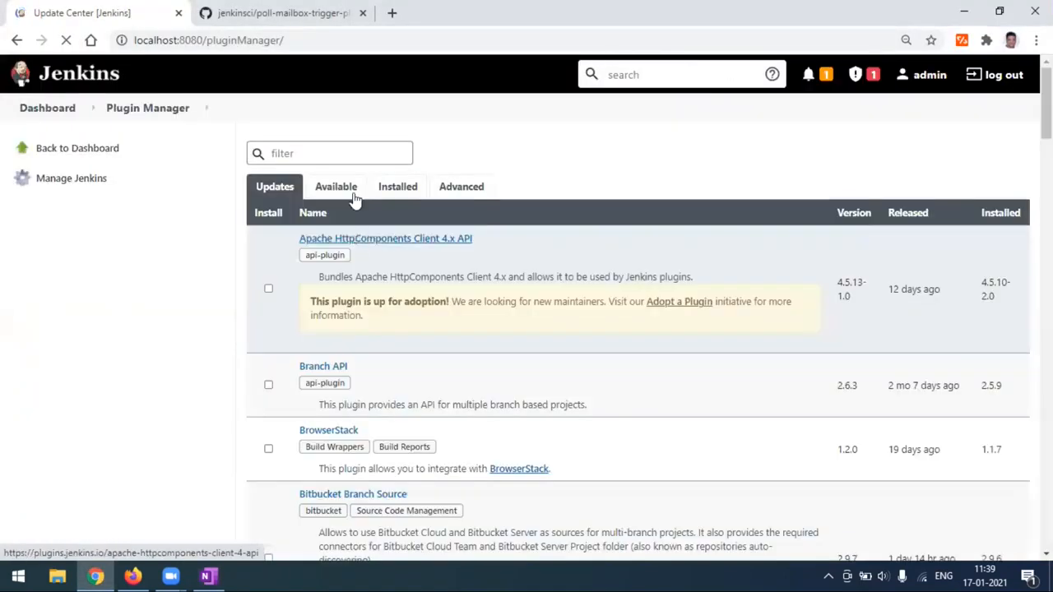
click(358, 189)
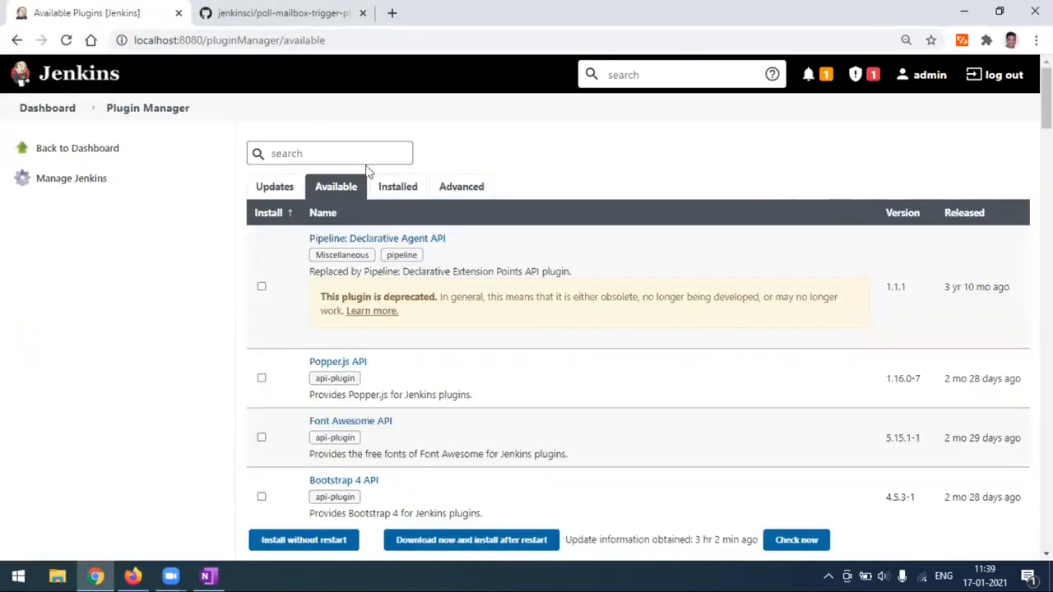
click(398, 188)
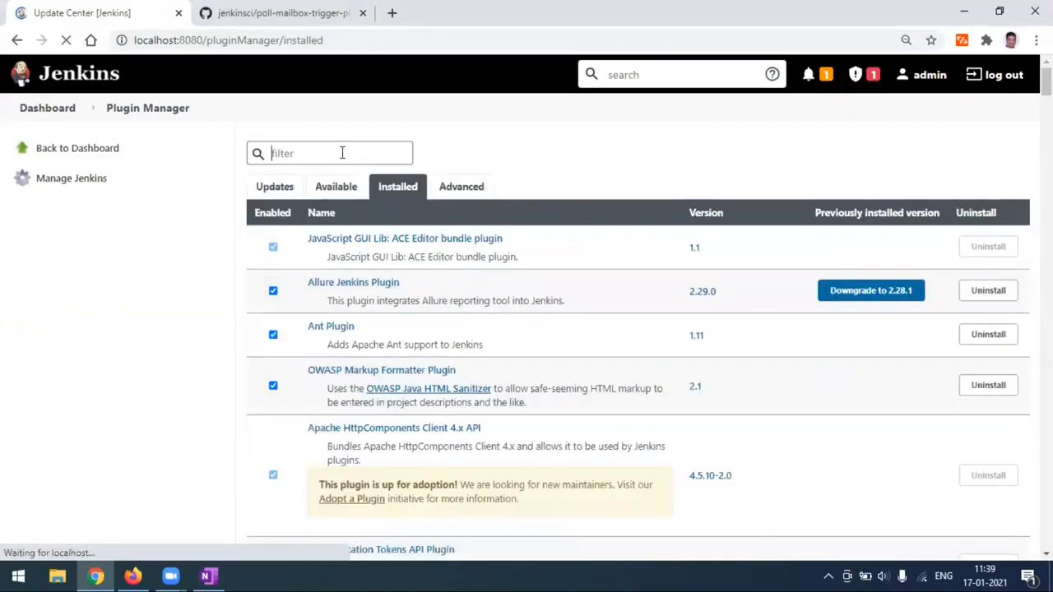
key(ctrl+v)
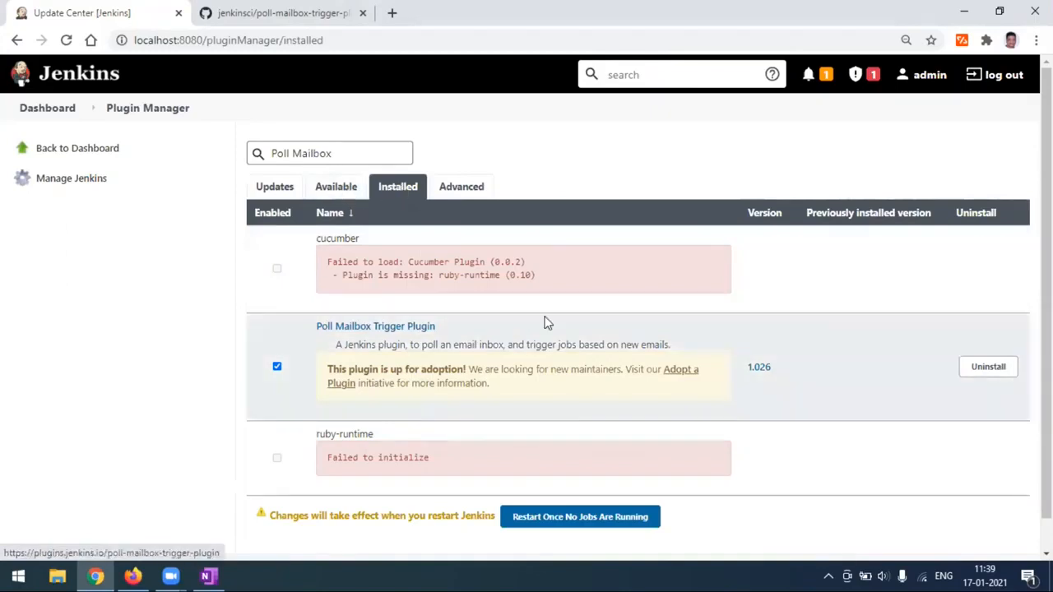
click(63, 108)
click(216, 576)
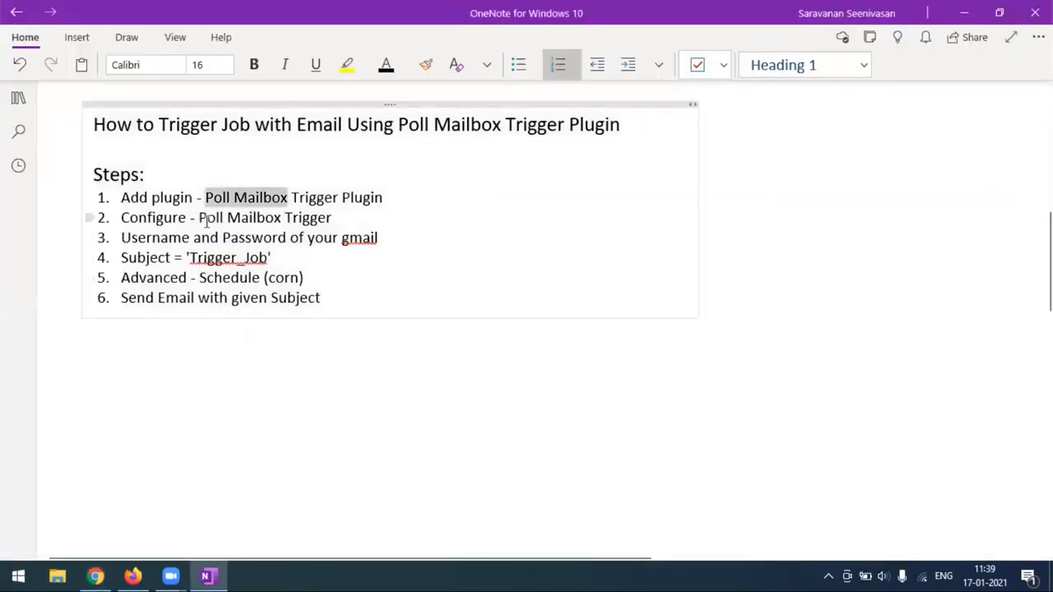
Open the Extent-Report job's Configure page in Jenkins.
click(112, 575)
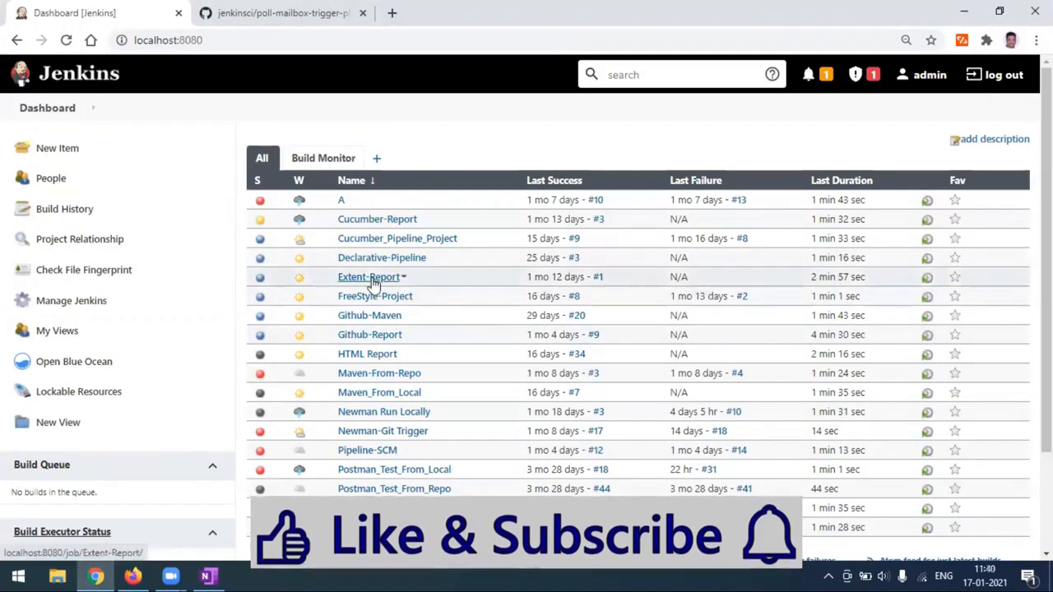
click(369, 278)
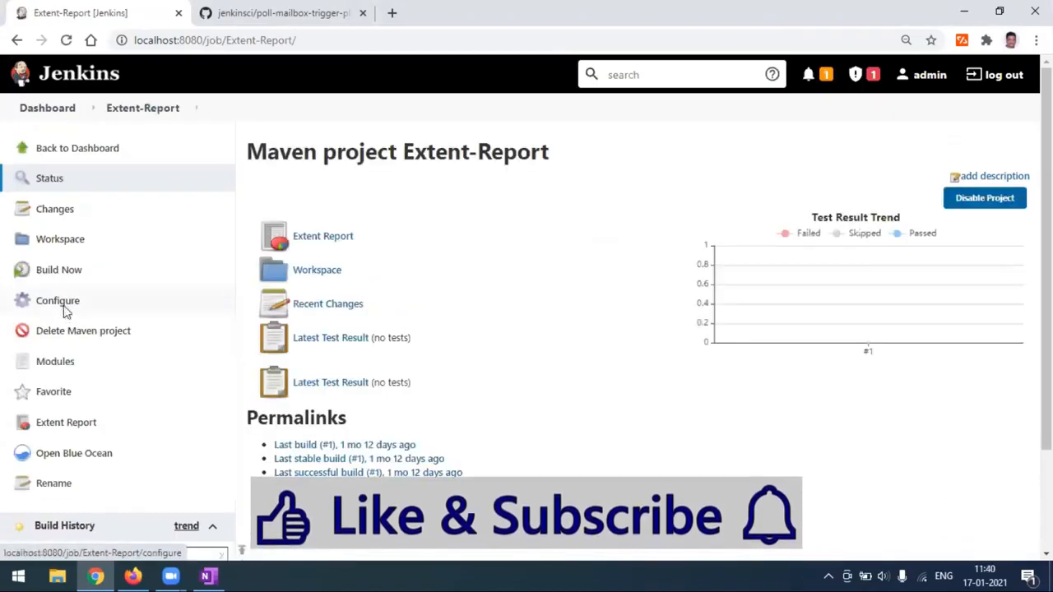
click(37, 304)
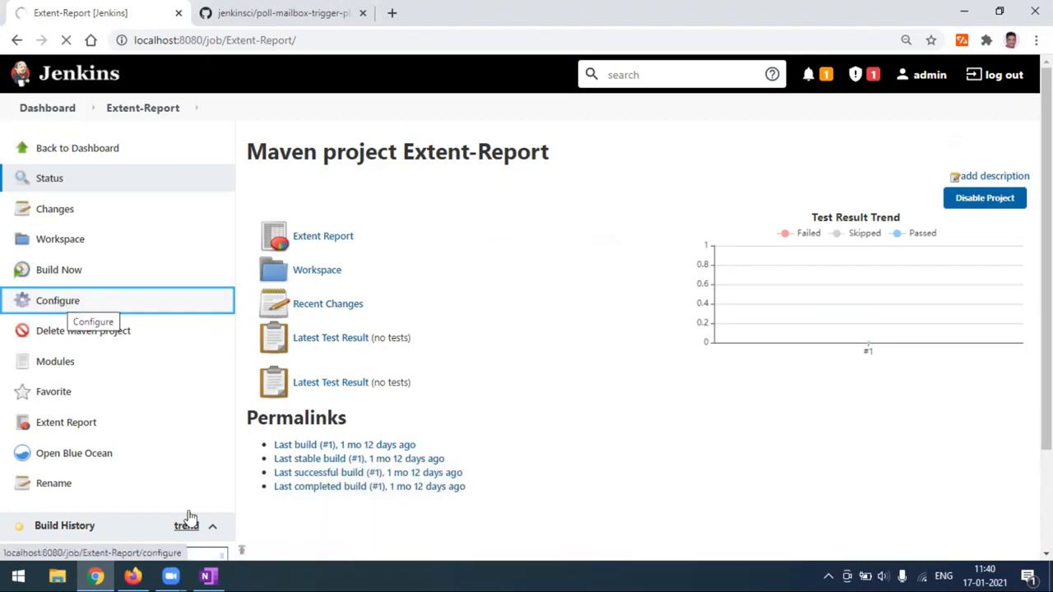
Highlight 'Poll Mailbox Trigger' in OneNote step 2, then return to the Jenkins configuration.
key(alt+Tab)
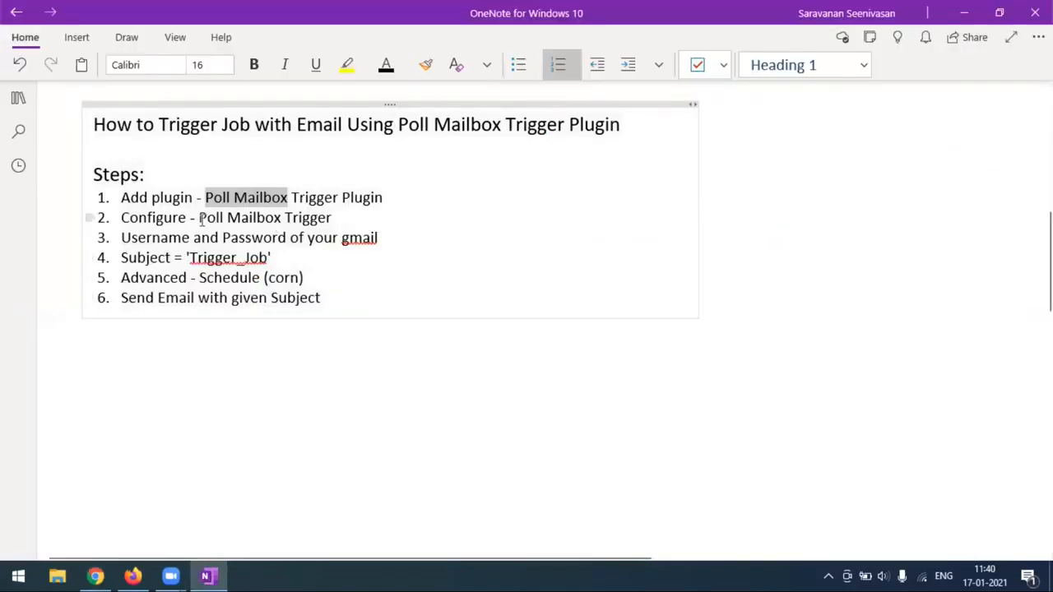
drag(199, 218, 334, 219)
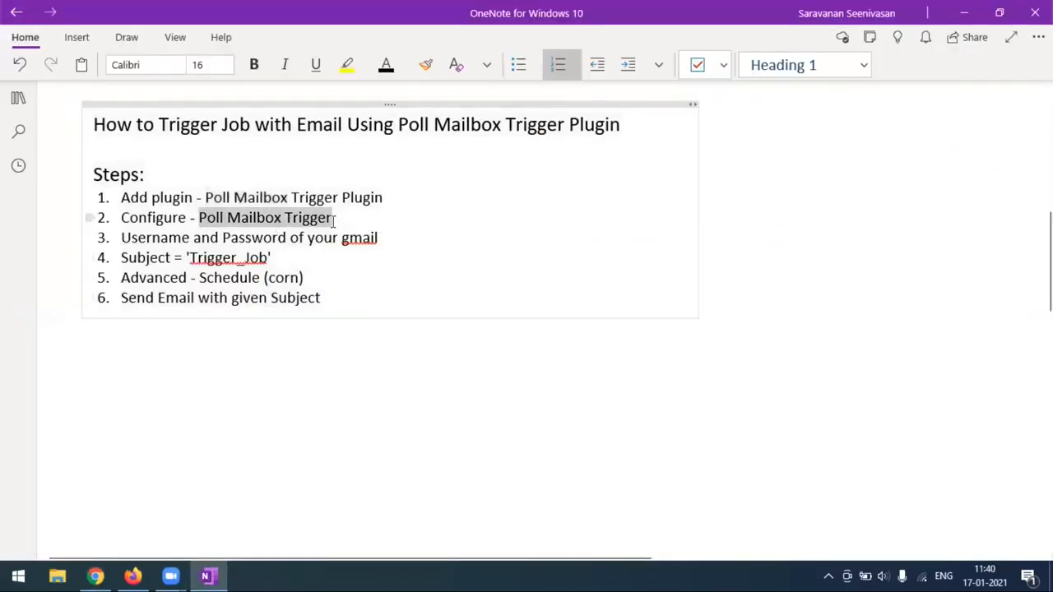
click(95, 576)
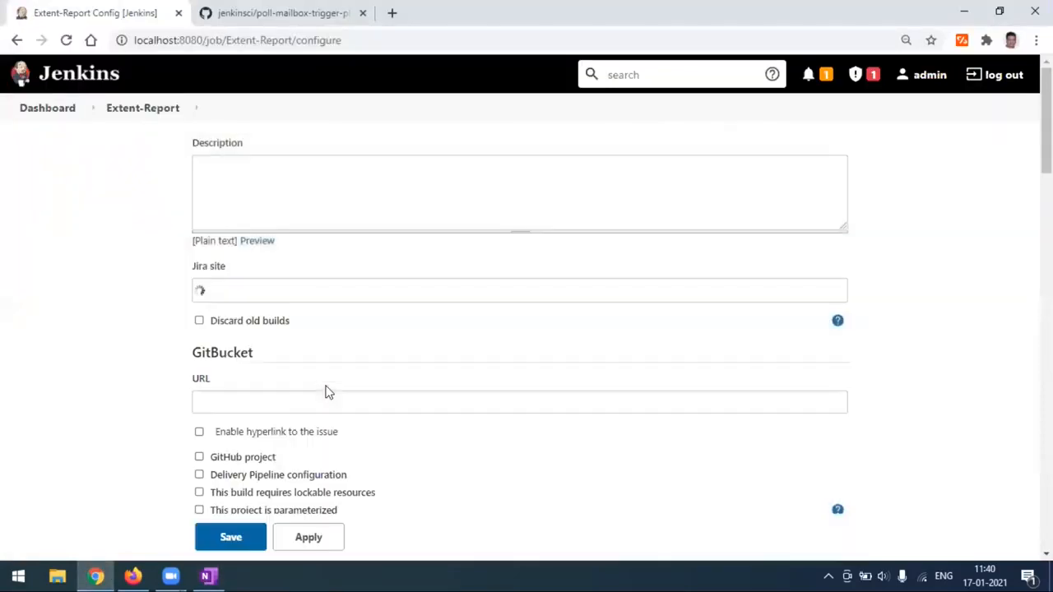
Tick Poll Mailbox Trigger under the job's Build Triggers.
scroll(325, 393, down, 6)
scroll(328, 393, down, 1)
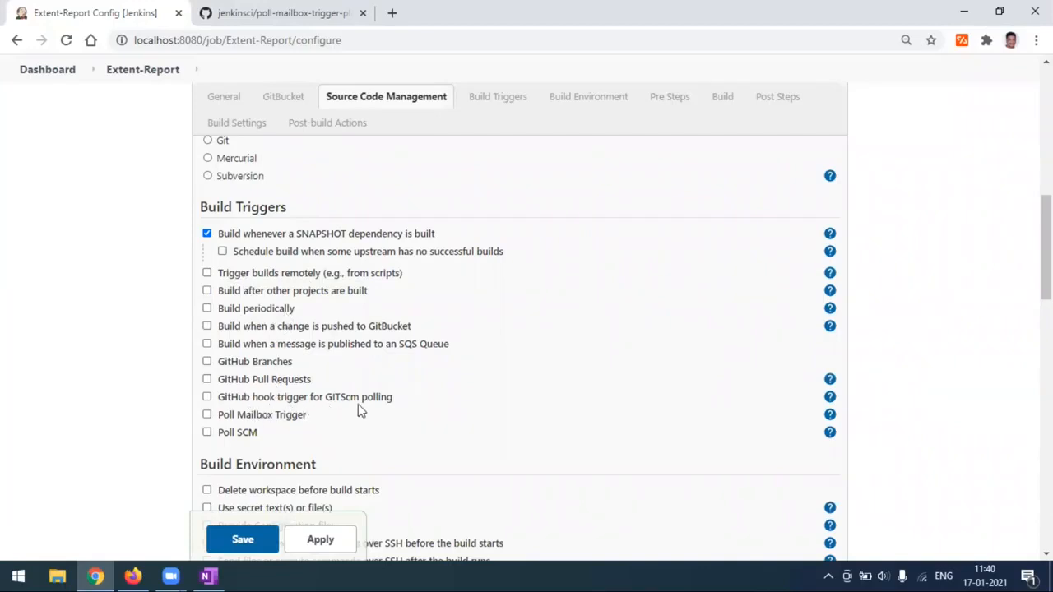
scroll(282, 418, down, 1)
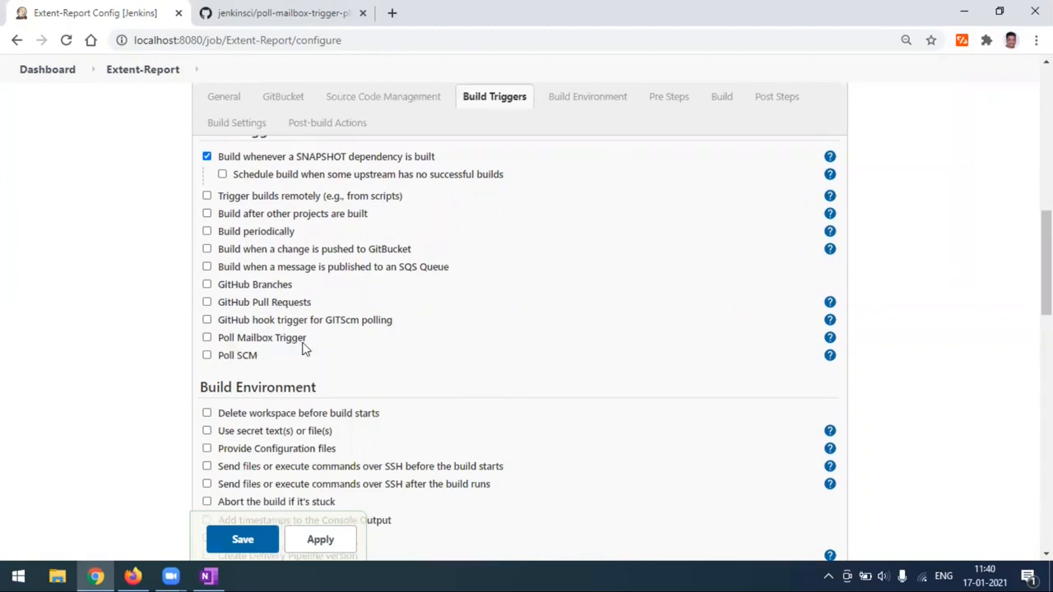
click(207, 338)
Show and hide the Host setting's help text, then switch to the plugin's GitHub documentation.
scroll(436, 314, down, 1)
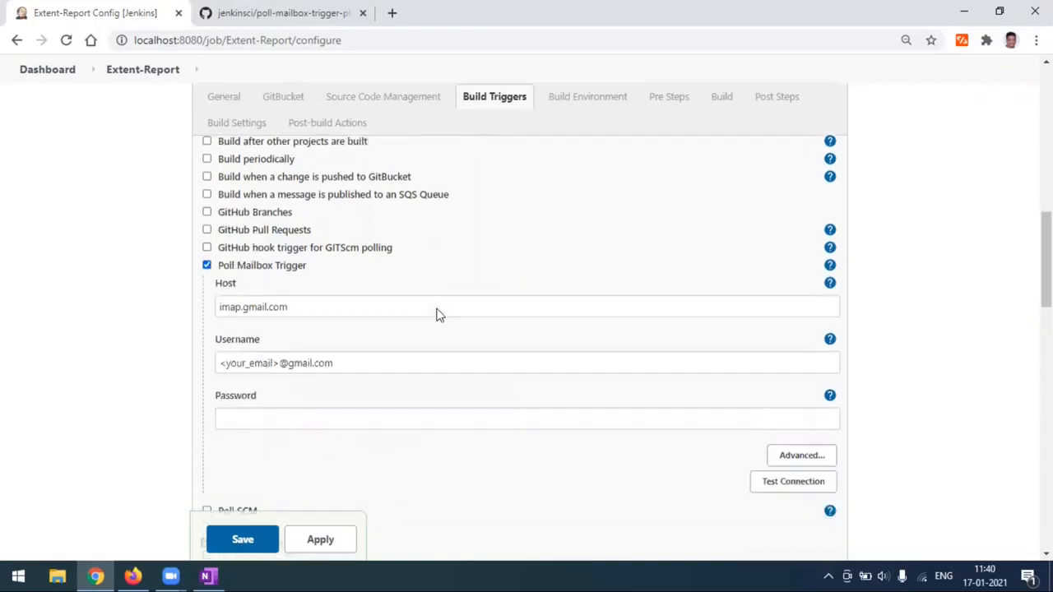
scroll(436, 313, down, 1)
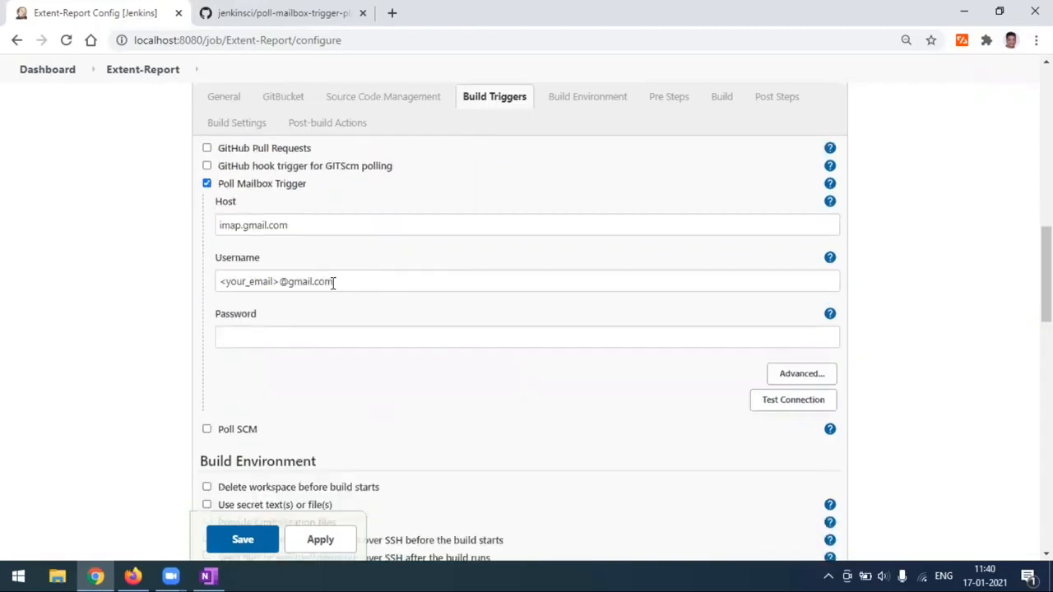
click(829, 204)
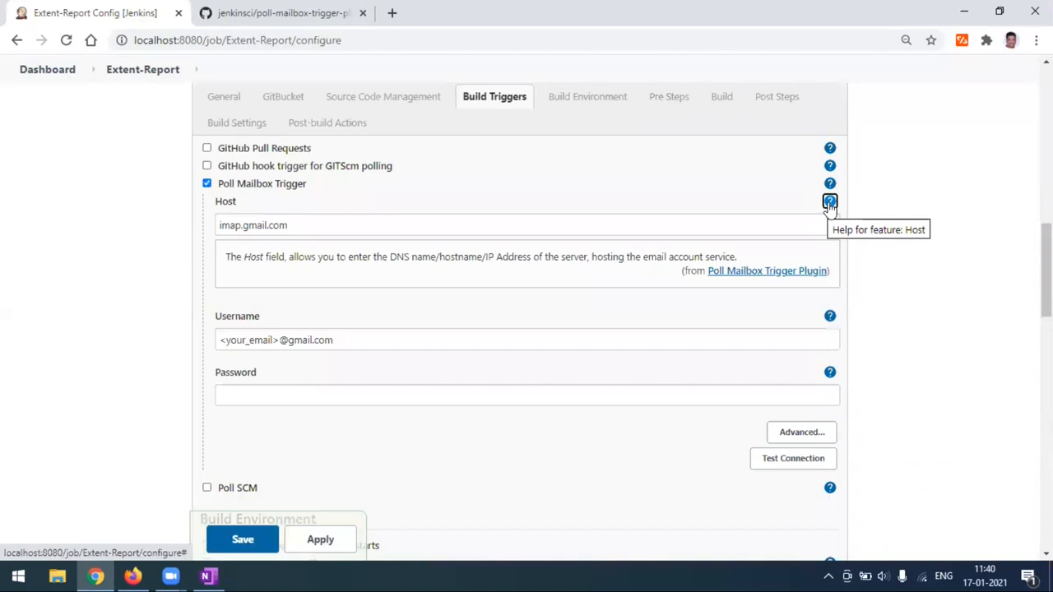
click(829, 203)
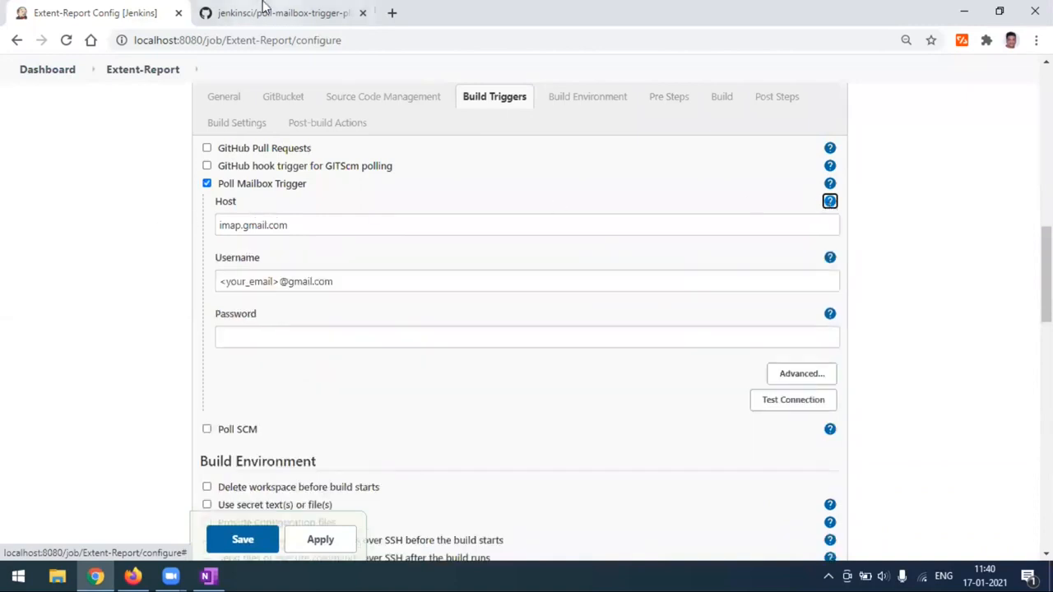
click(261, 13)
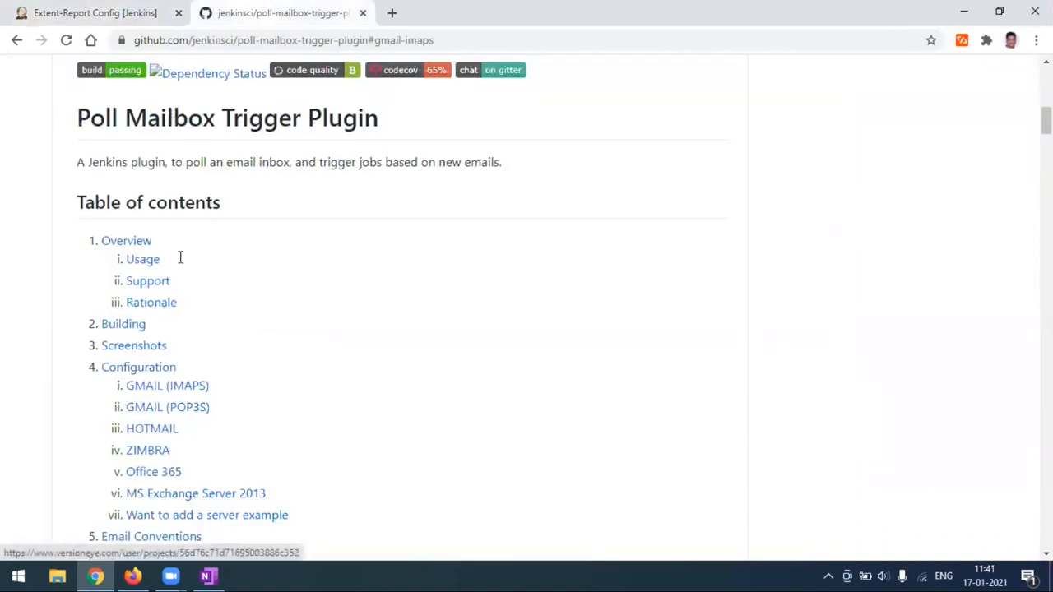
Jump to the README's GMAIL (IMAPS) example and compare it with the Jenkins trigger settings.
scroll(156, 349, down, 2)
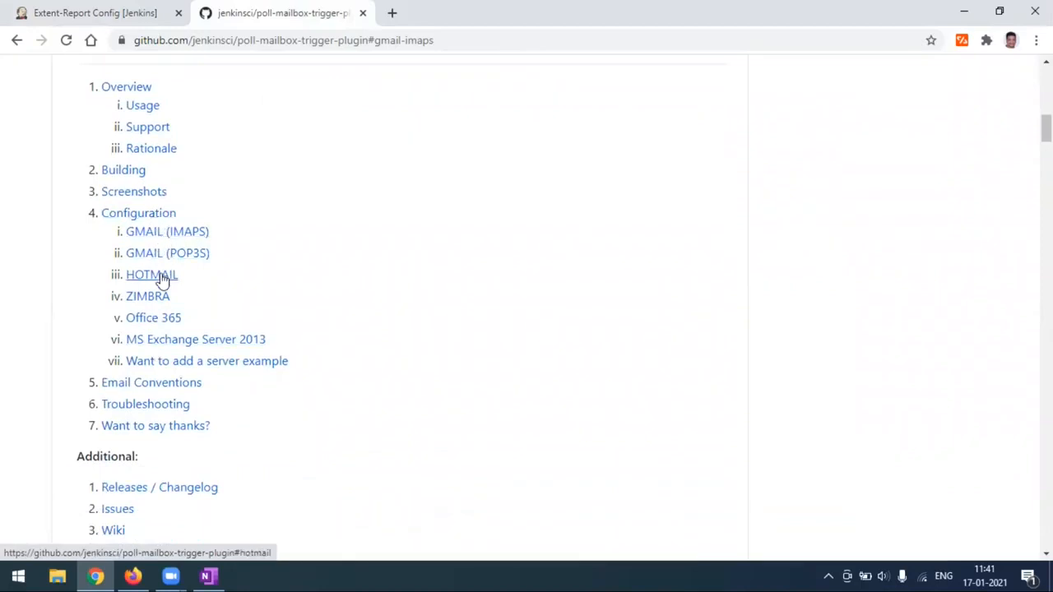
click(153, 234)
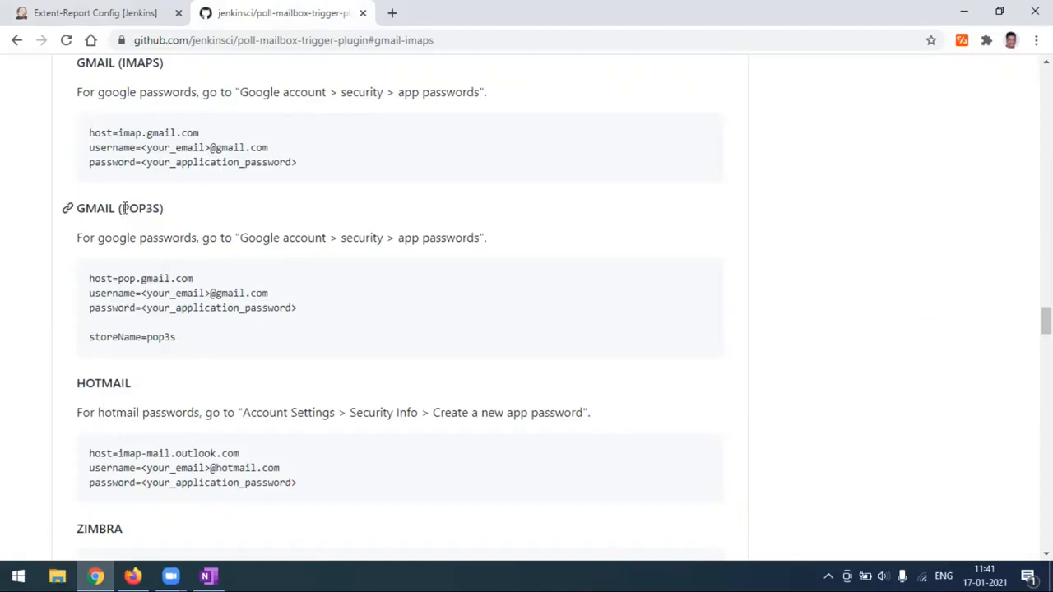
click(136, 22)
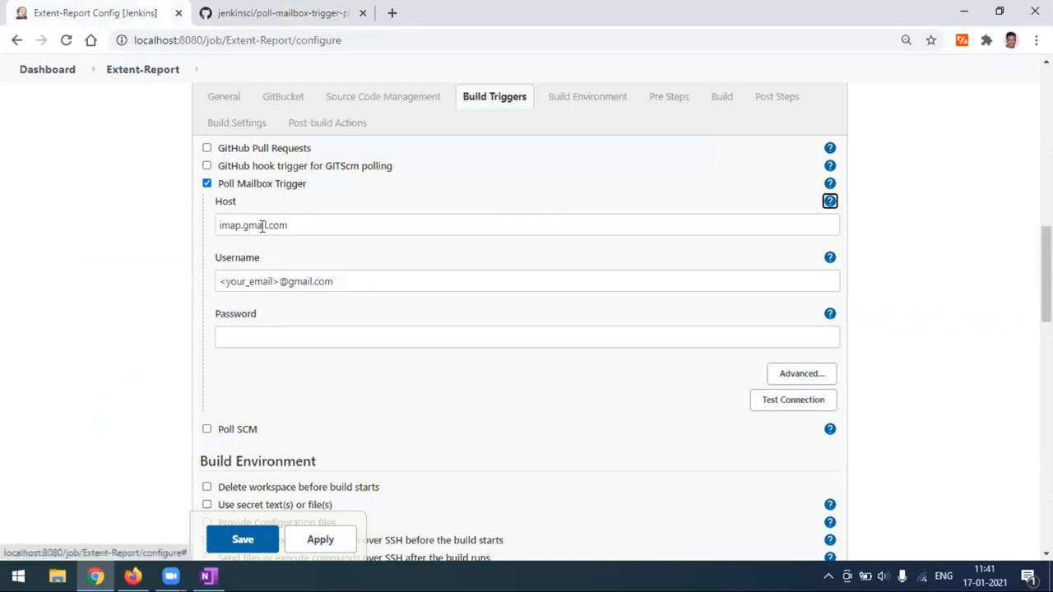
click(279, 17)
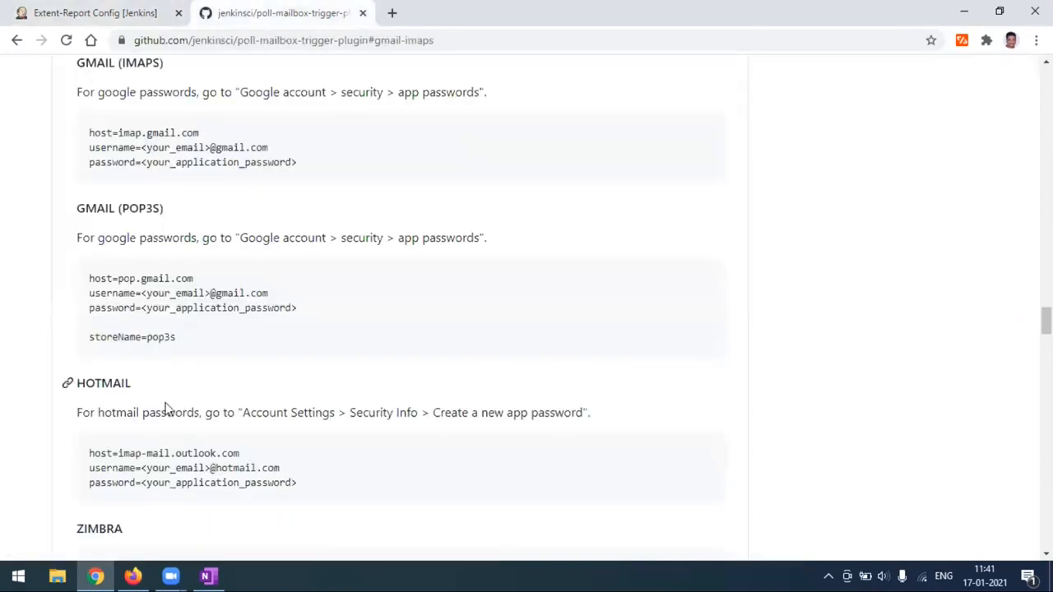
click(126, 14)
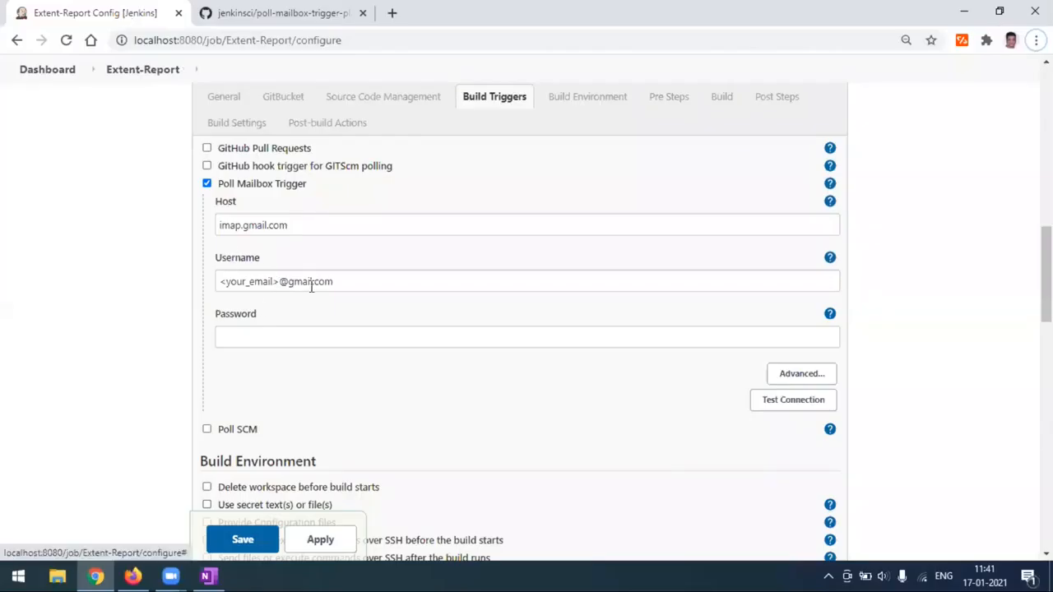
Replace the <your_email> placeholder in Username with the Gmail account name.
click(280, 282)
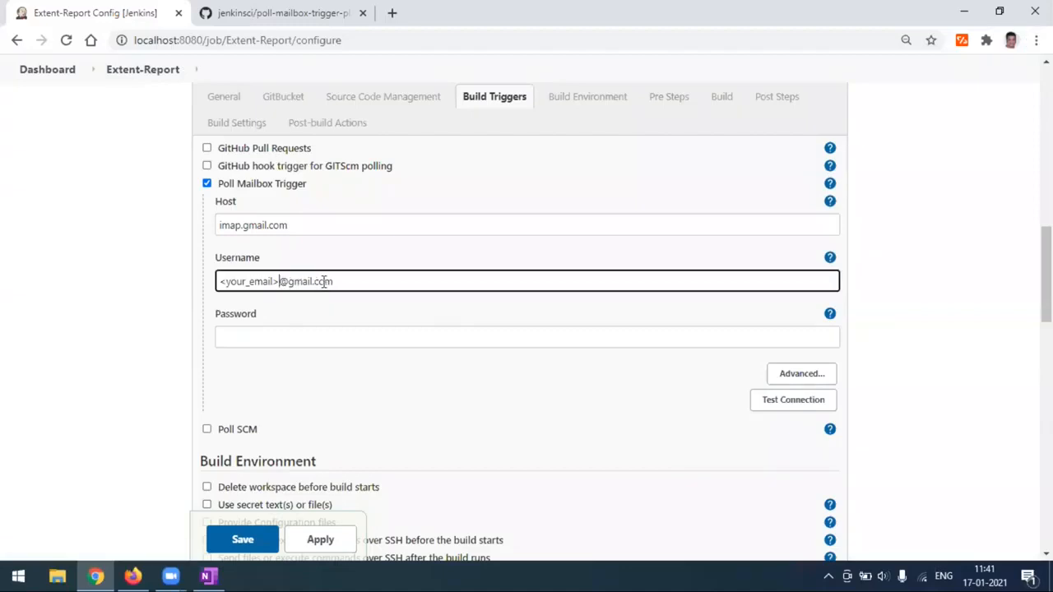
key(BackSpace)
key(BackSpace)
key(BackSpace)
key(BackSpace)
key(BackSpace)
key(BackSpace)
key(BackSpace)
key(BackSpace)
key(BackSpace)
key(BackSpace)
key(BackSpace)
key(BackSpace)
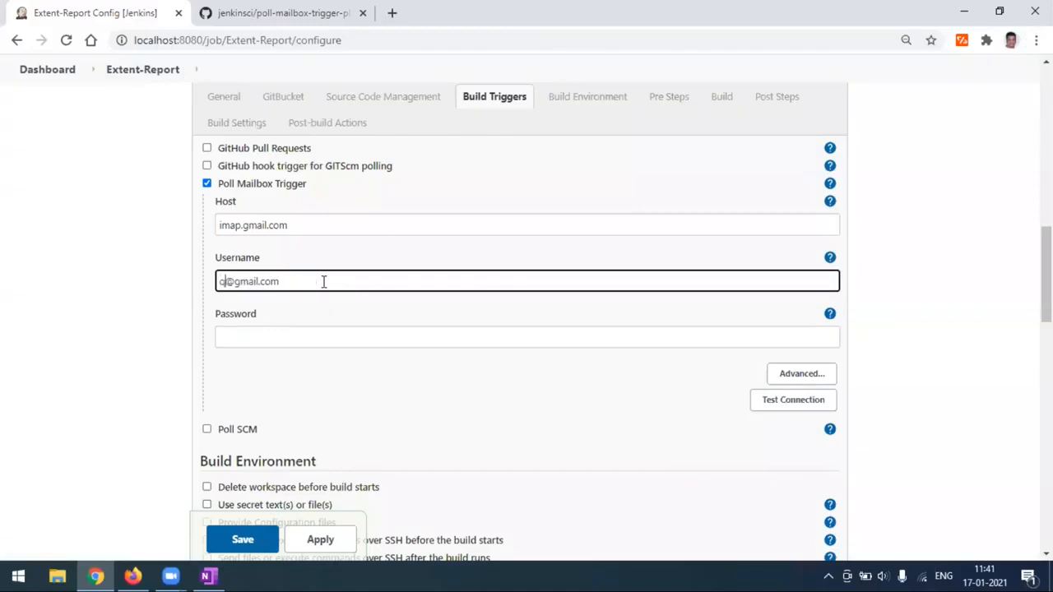
Fill in the app password and expand the trigger's Advanced options.
click(297, 331)
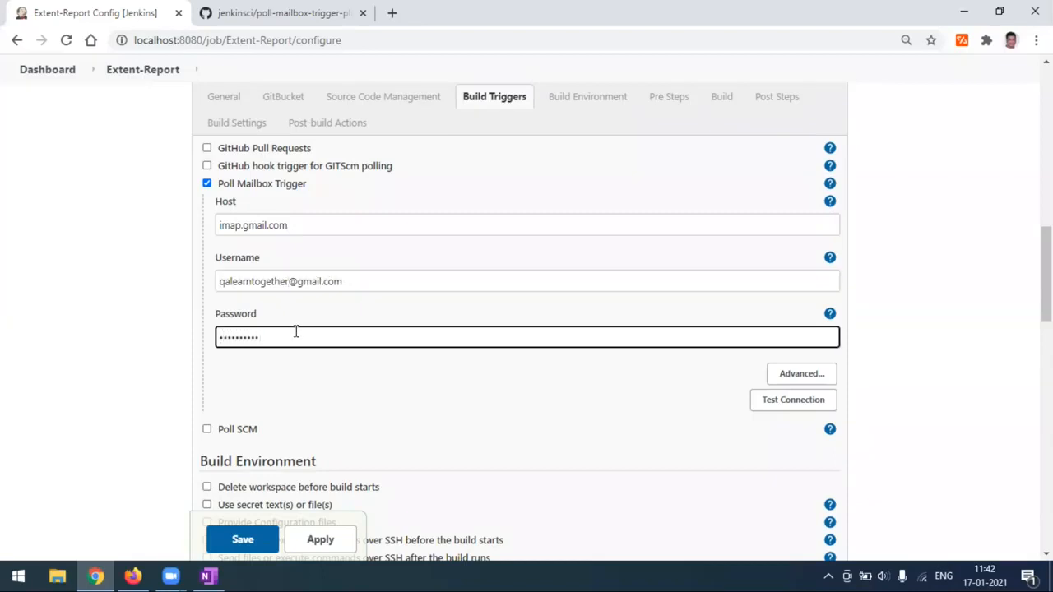
click(799, 376)
scroll(511, 385, down, 1)
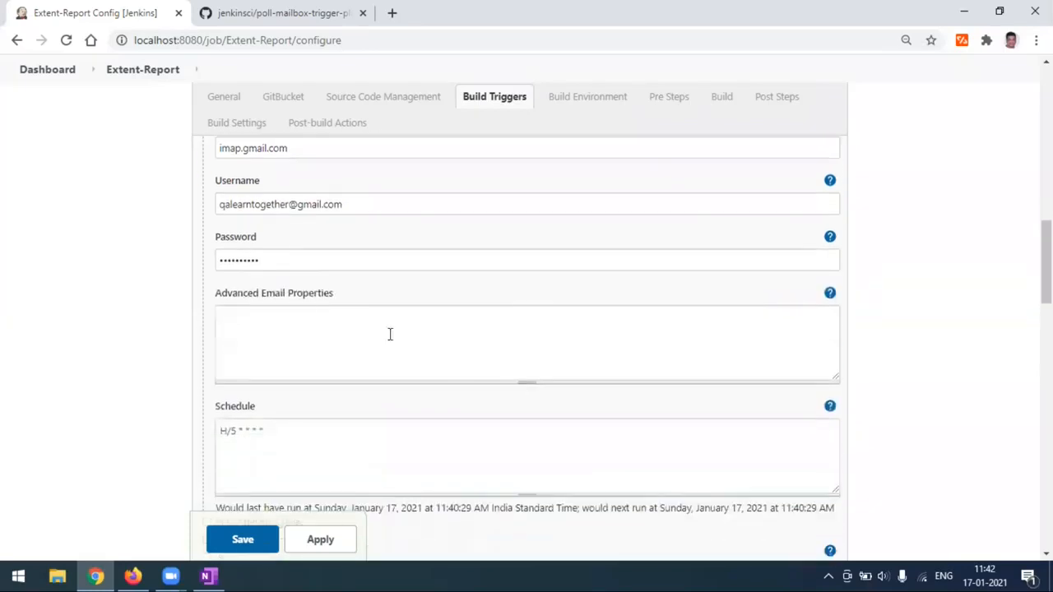
Show the Advanced Email Properties help and copy its default subjectContains=jenkins line.
click(831, 296)
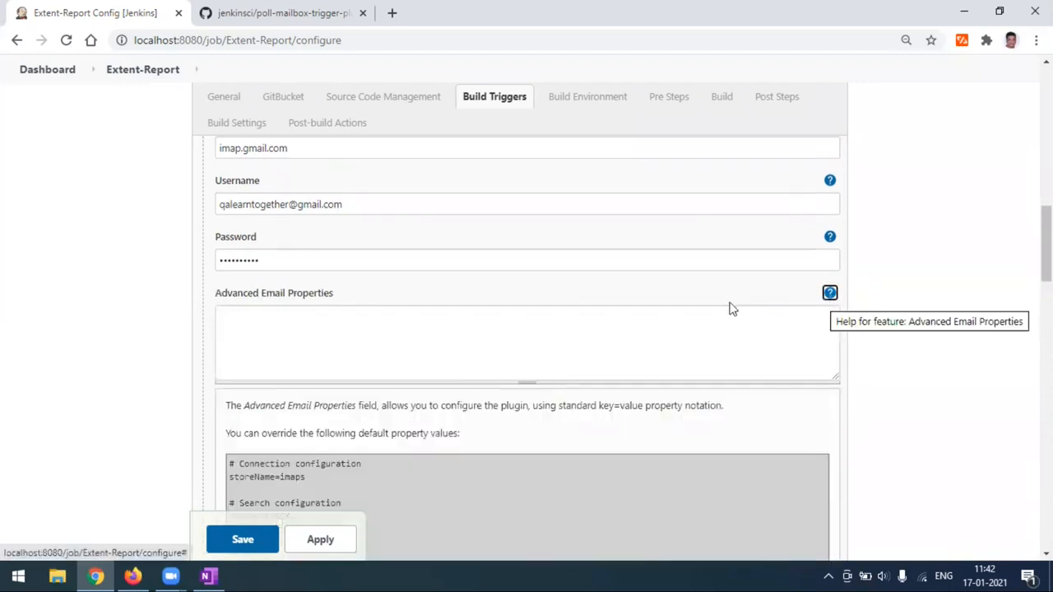
scroll(733, 311, down, 1)
scroll(493, 396, down, 1)
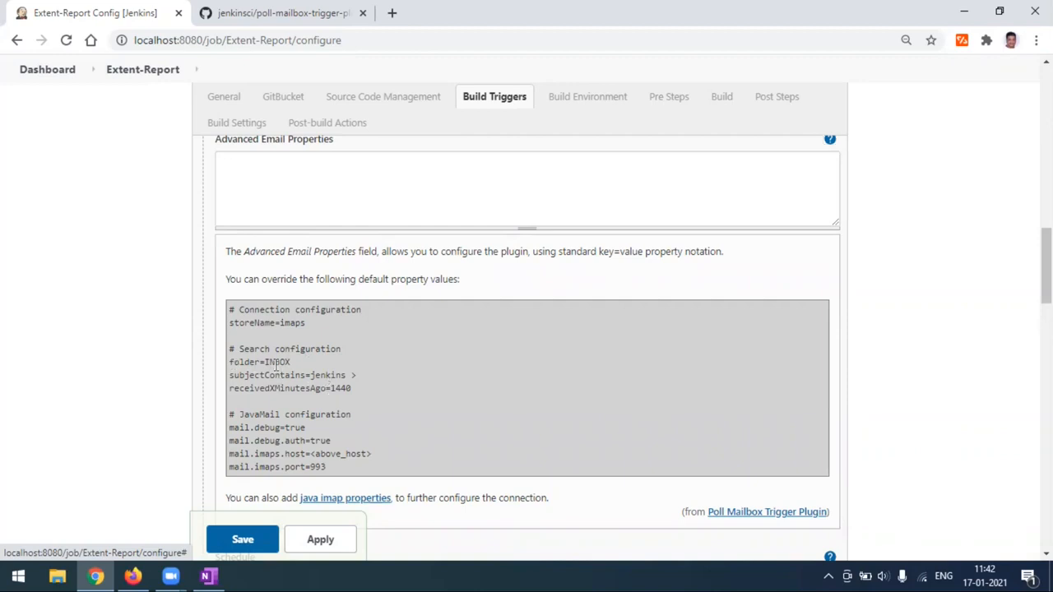
drag(231, 362, 291, 363)
click(370, 376)
drag(355, 375, 255, 386)
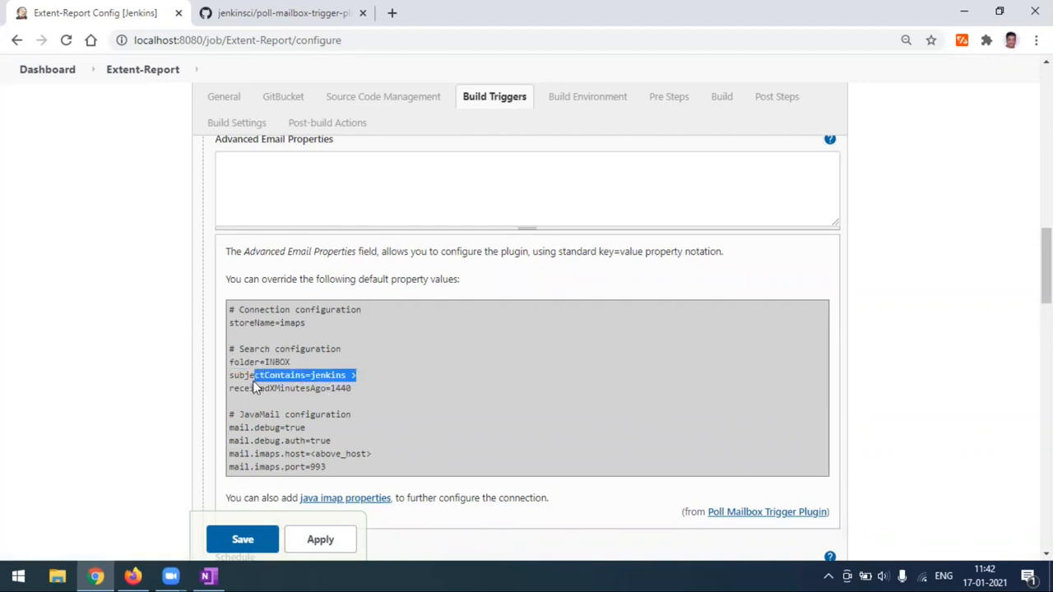
Paste the line into Advanced Email Properties and change it to subjectContains=triggermyjob.
click(261, 172)
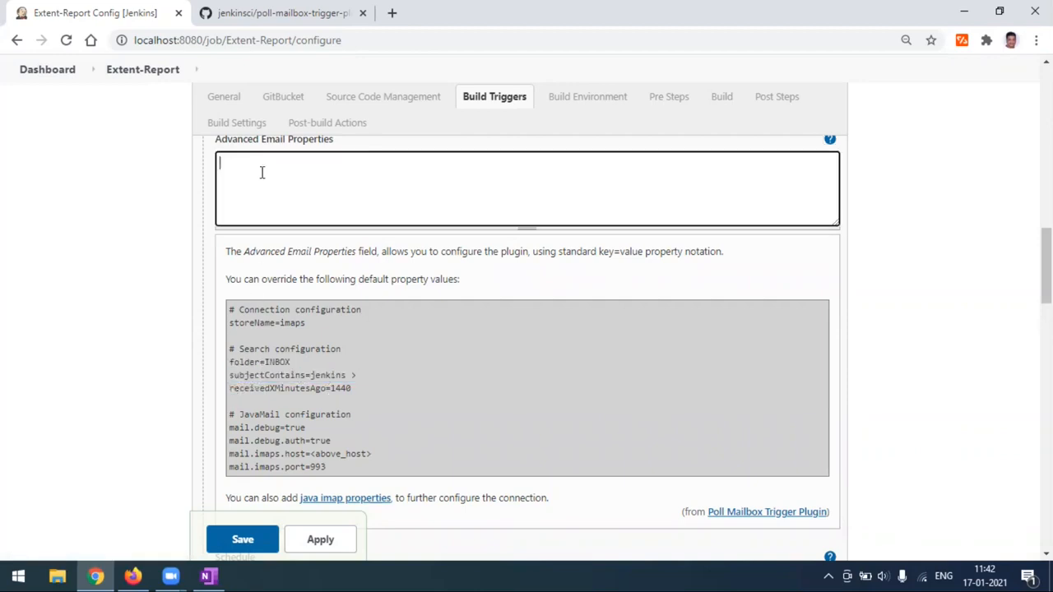
text(subjectContains=jenkins >)
key(BackSpace)
key(BackSpace)
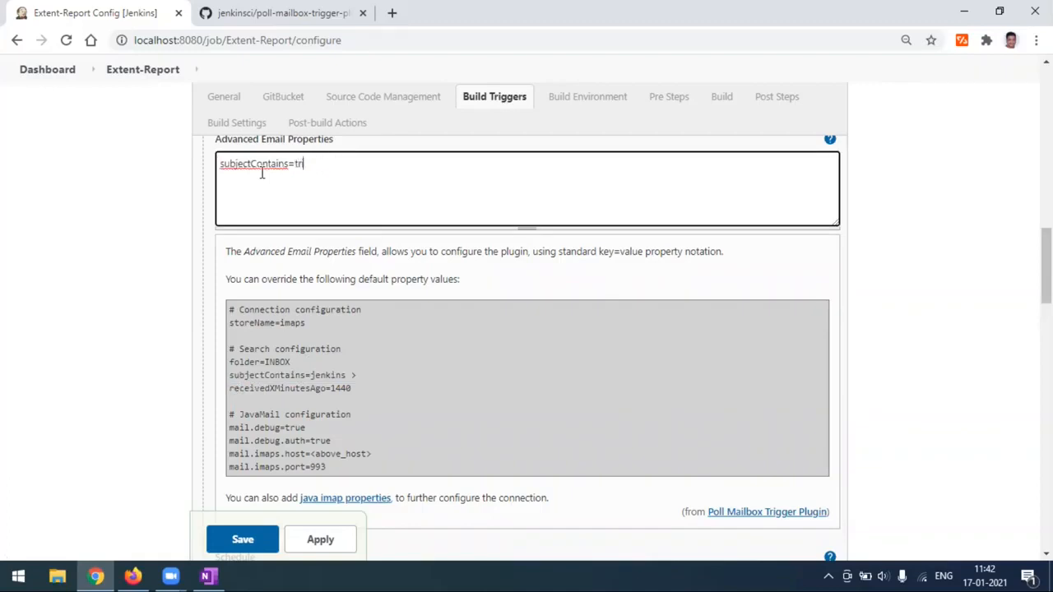
text(iggermyjob)
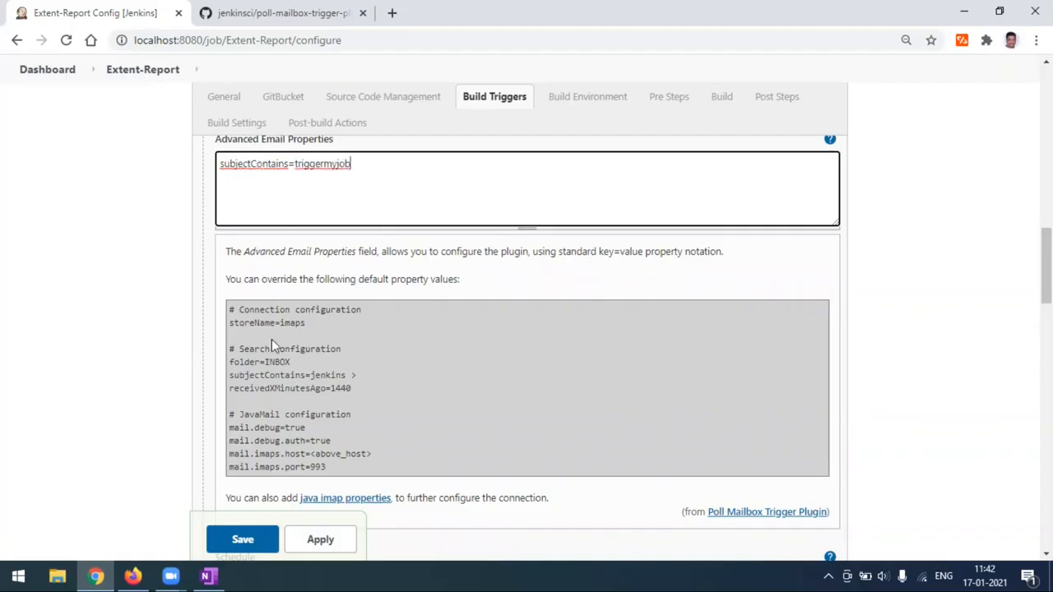
scroll(283, 453, up, 1)
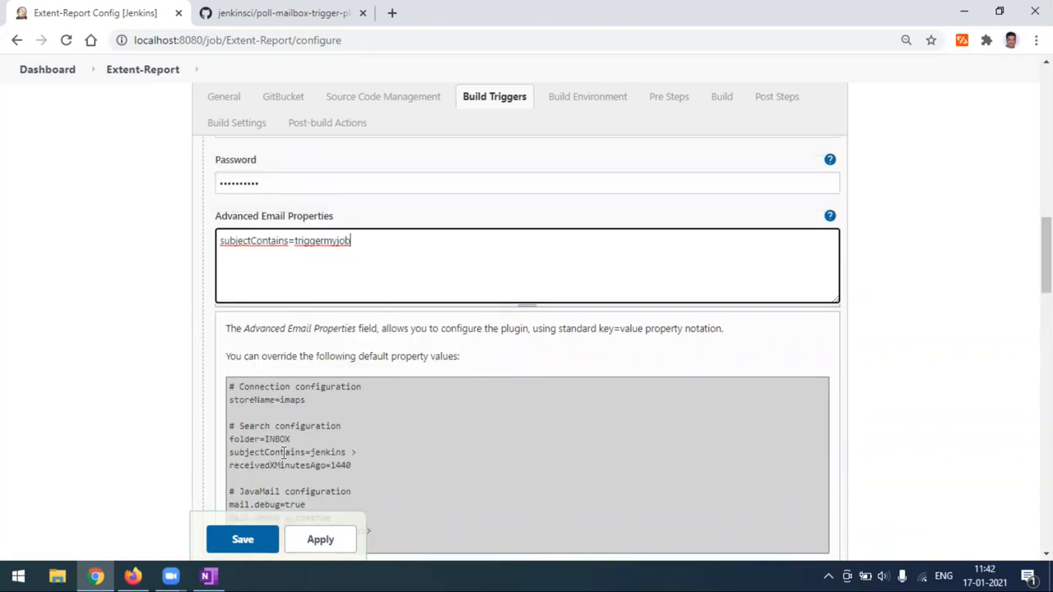
scroll(283, 453, up, 1)
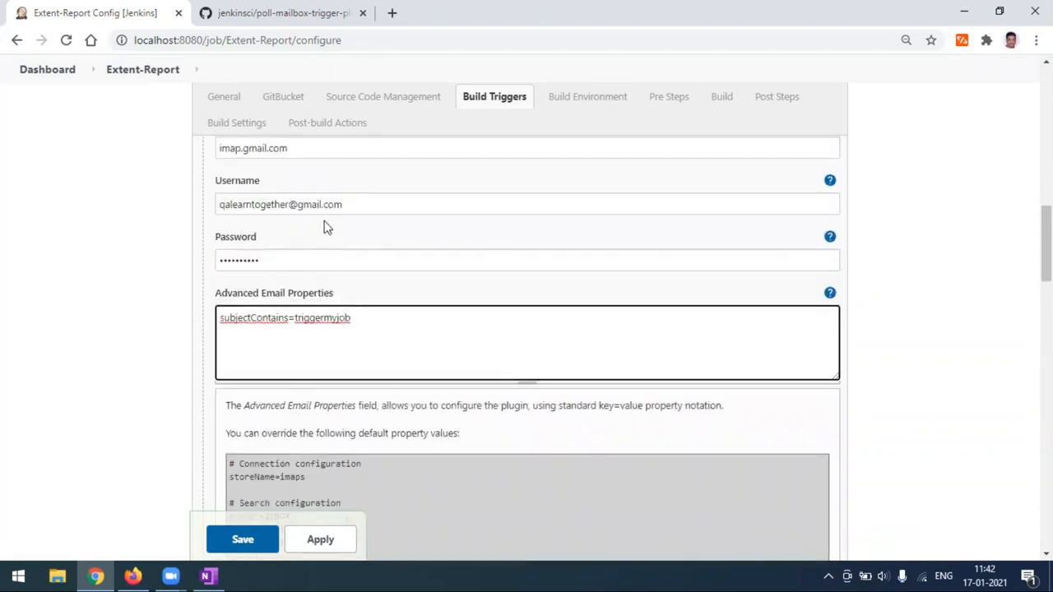
double_click(297, 318)
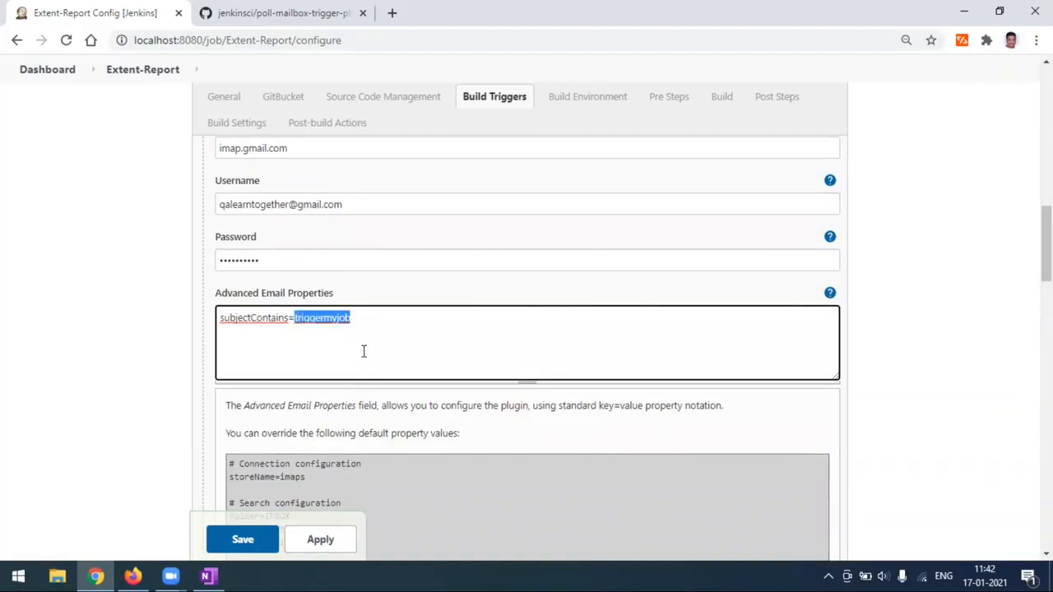
scroll(362, 354, down, 1)
scroll(356, 380, down, 2)
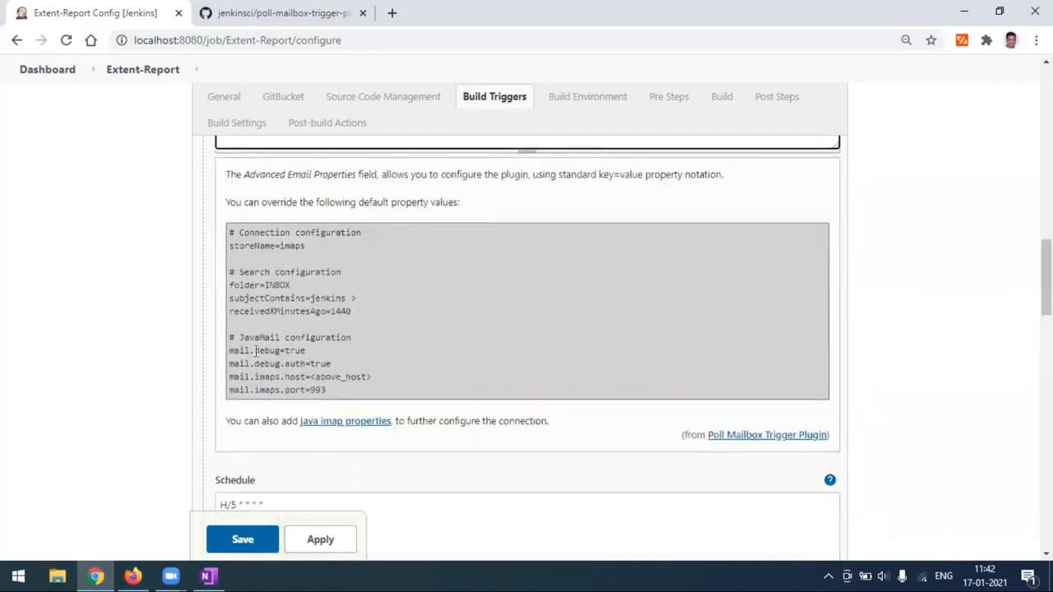
scroll(379, 395, up, 2)
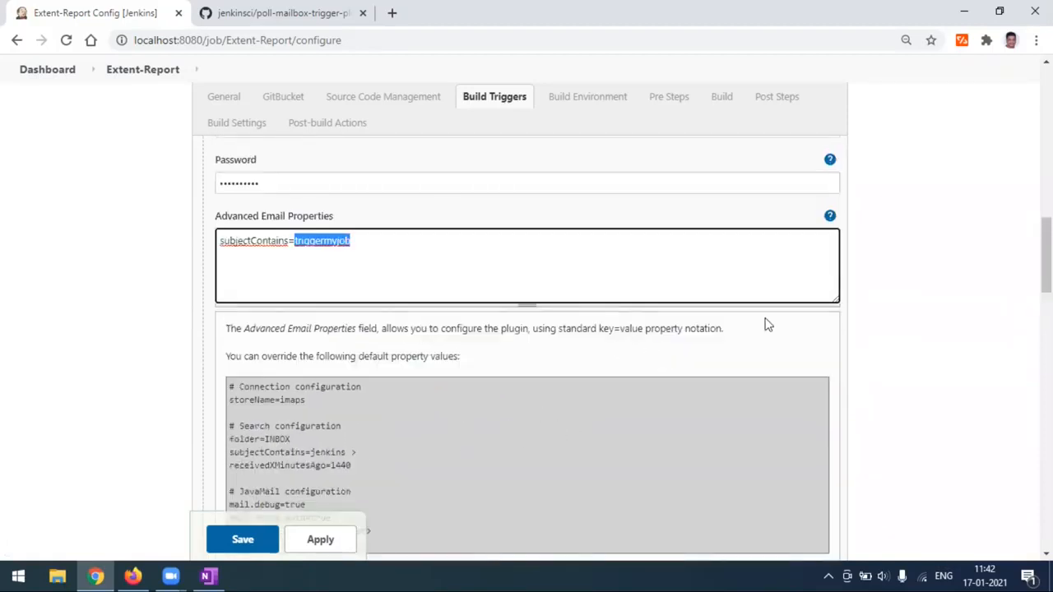
Collapse the email properties help and review the triggermyjob subject keyword.
click(830, 216)
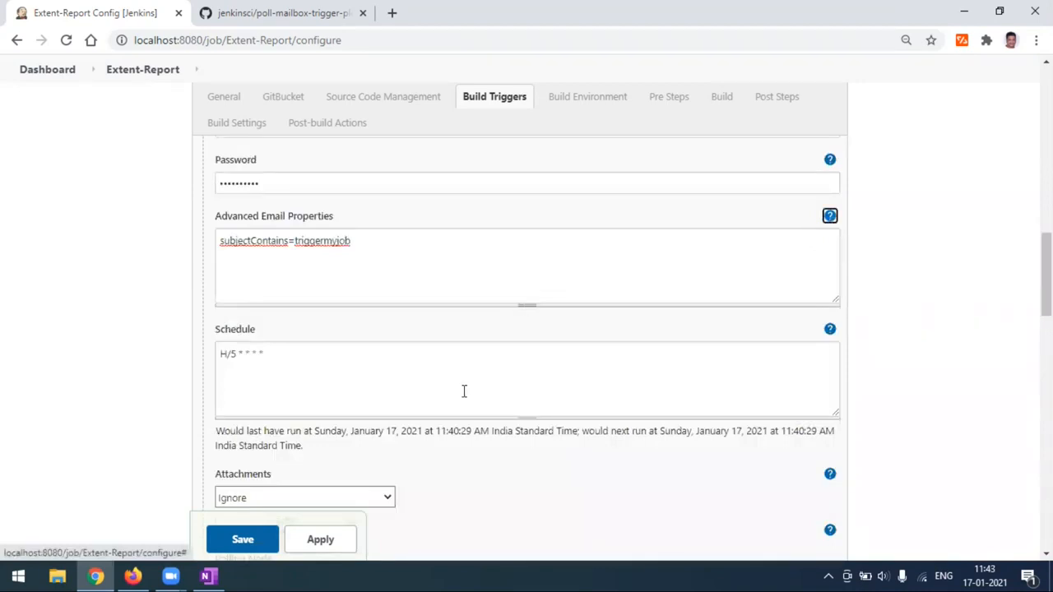
click(338, 385)
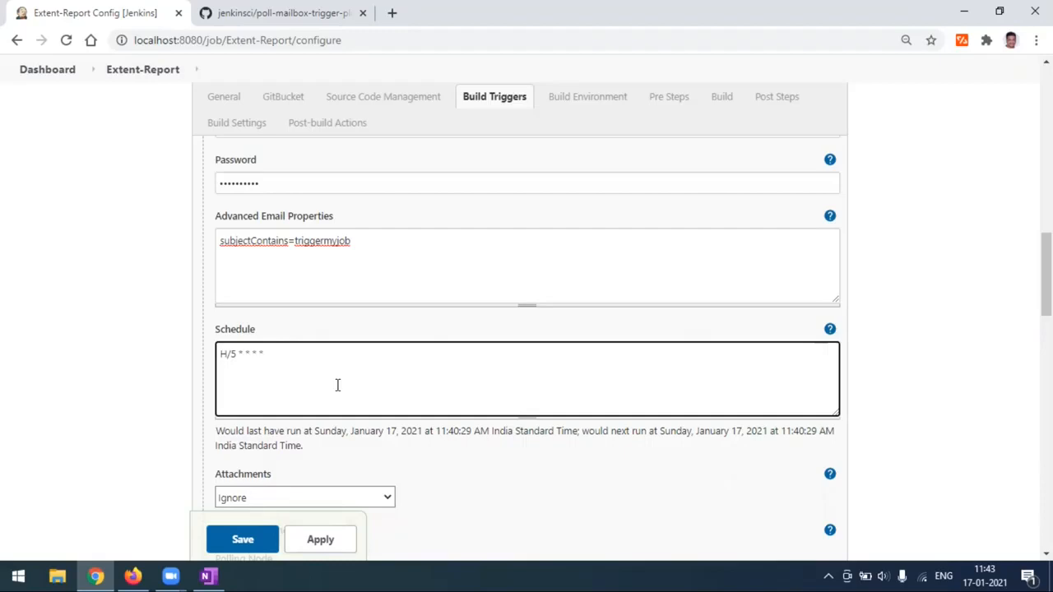
scroll(338, 385, down, 1)
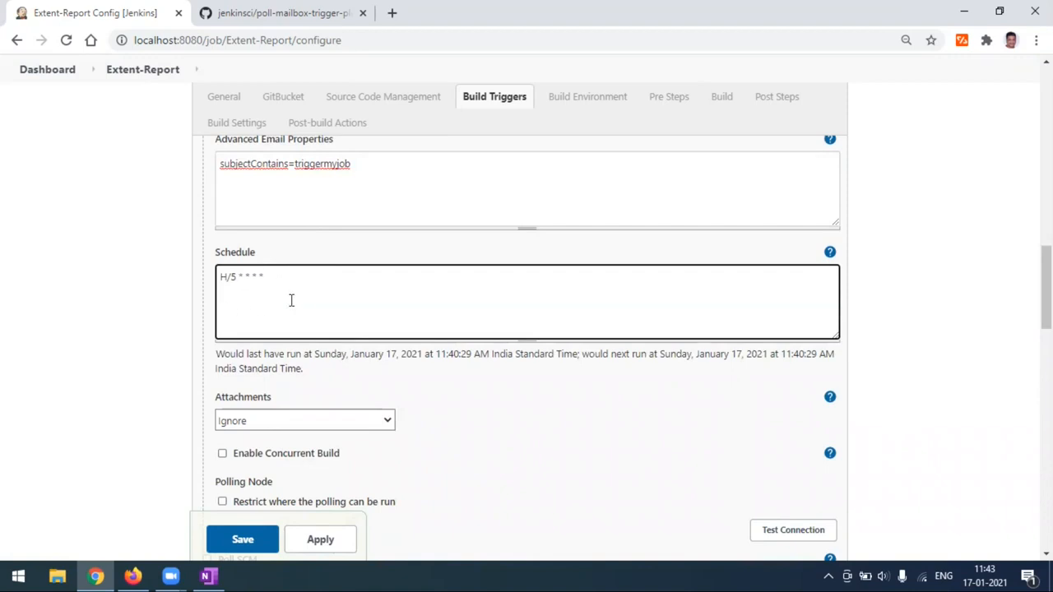
scroll(291, 300, up, 4)
scroll(332, 355, down, 1)
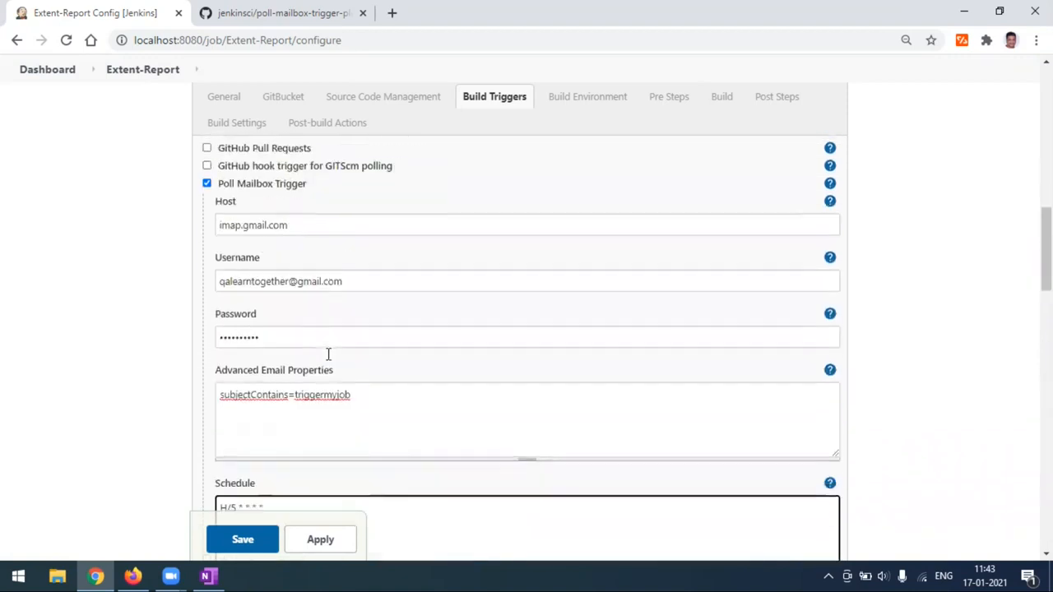
scroll(327, 354, down, 1)
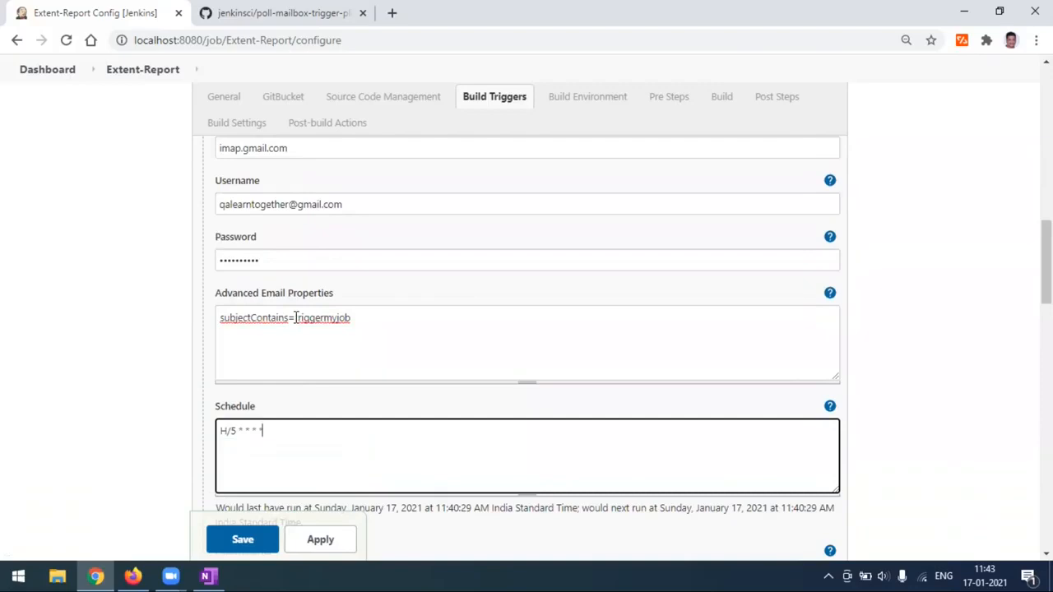
drag(295, 317, 357, 319)
click(336, 338)
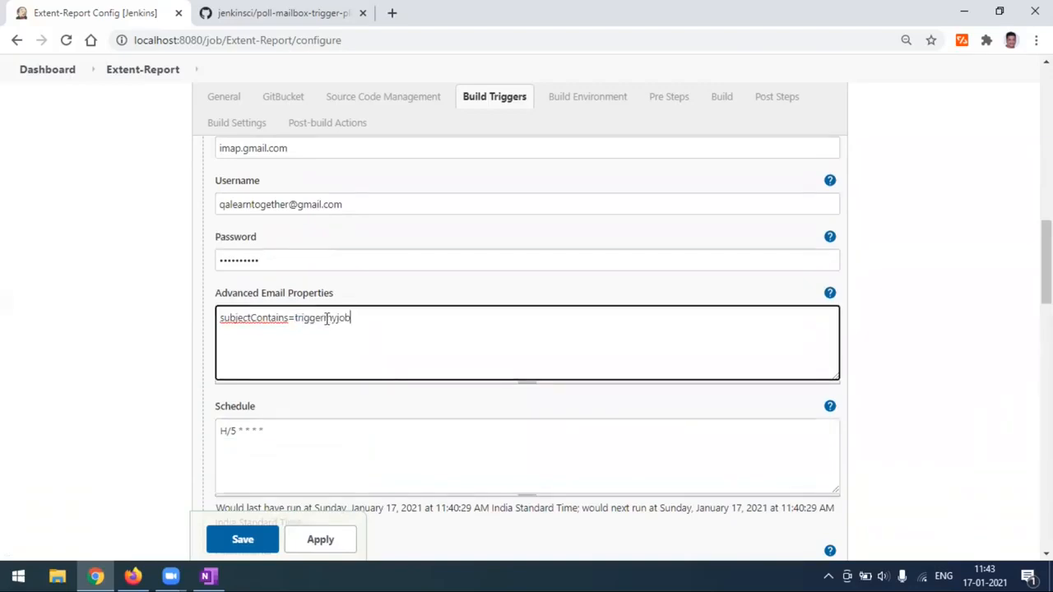
double_click(326, 318)
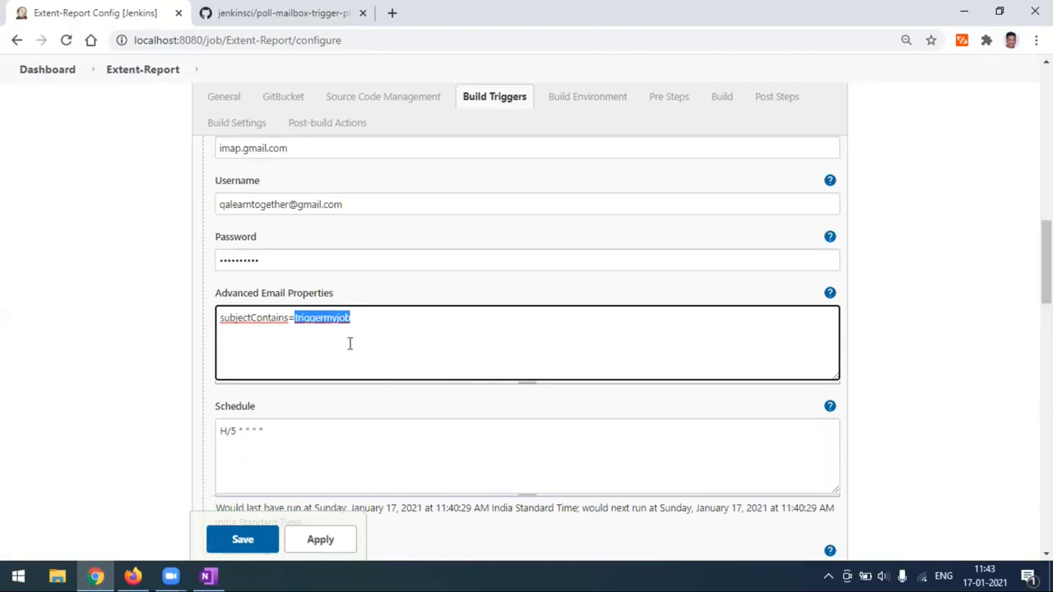
scroll(349, 344, down, 3)
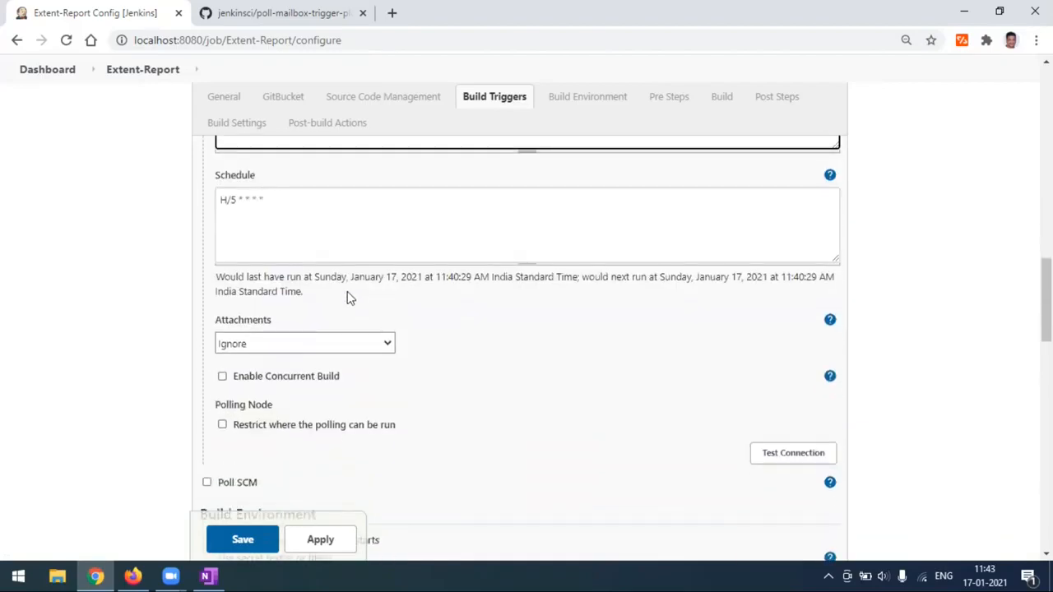
Change the polling Schedule to H/10 * * * *.
click(235, 200)
key(BackSpace)
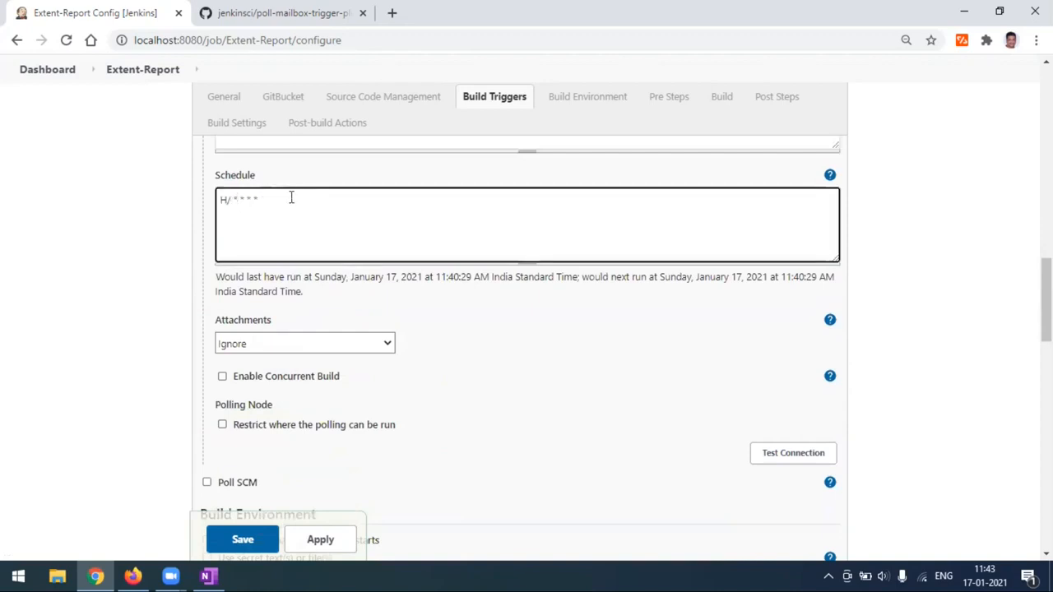
text(10)
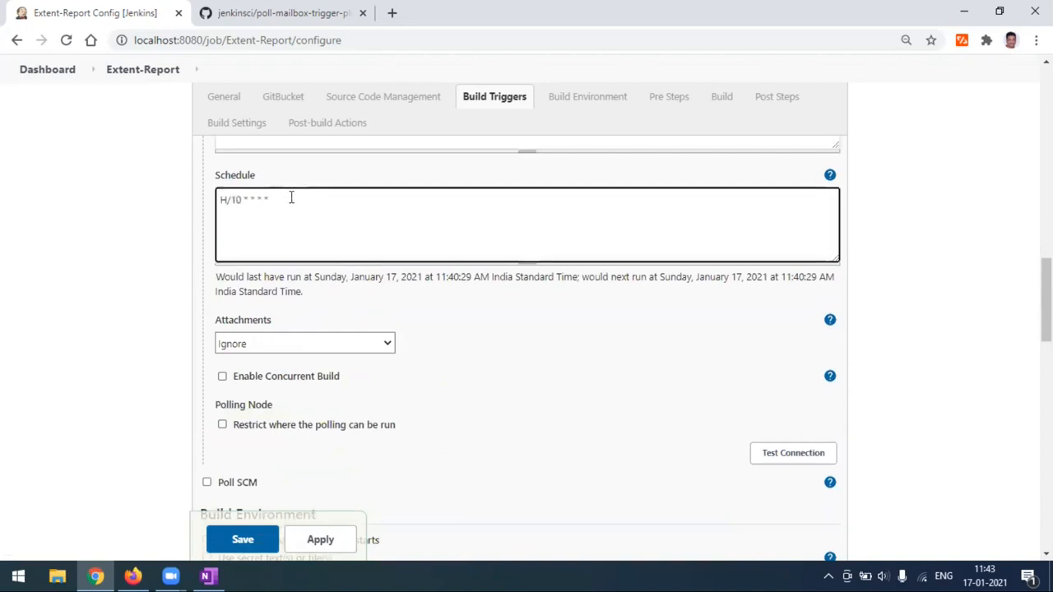
click(487, 322)
scroll(407, 317, up, 4)
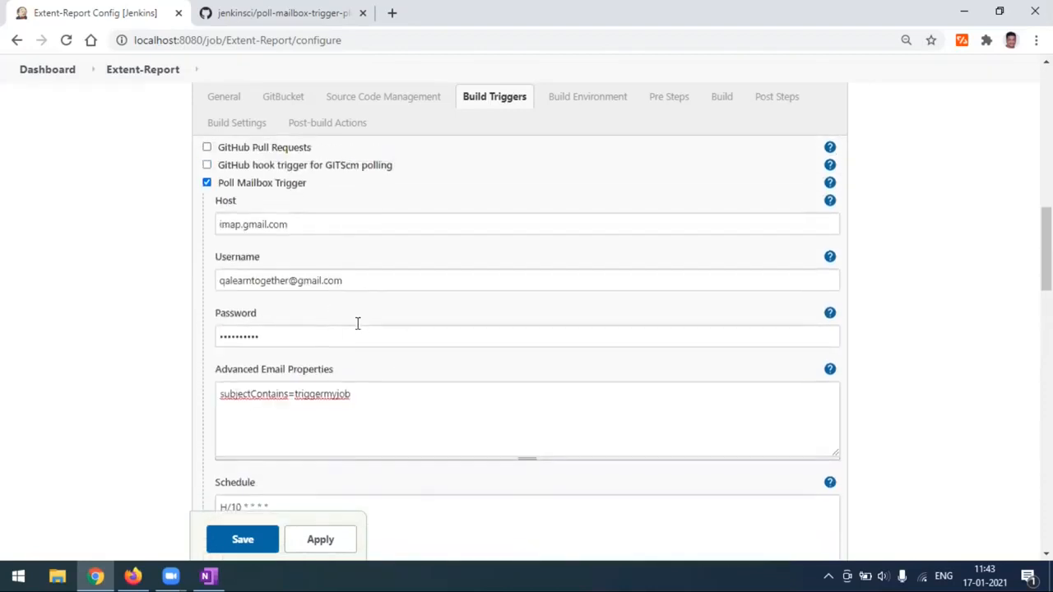
scroll(357, 322, down, 1)
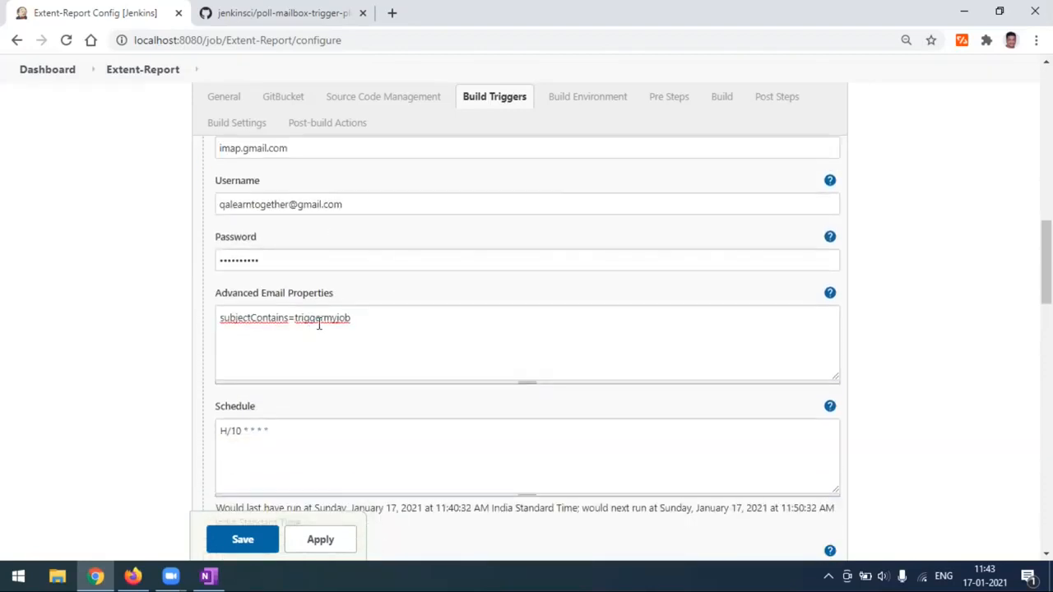
double_click(315, 321)
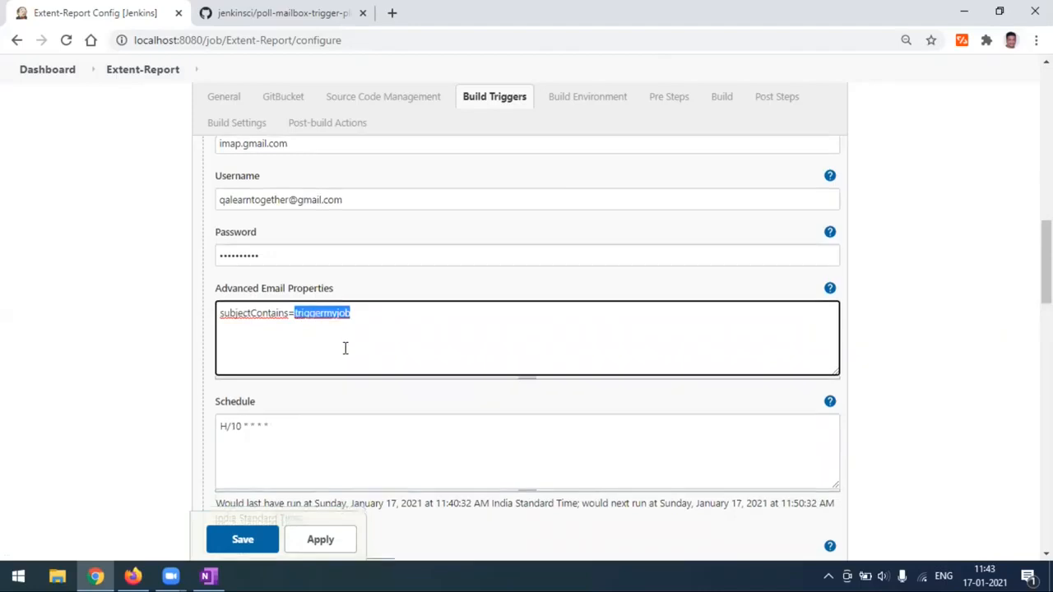
scroll(281, 306, down, 2)
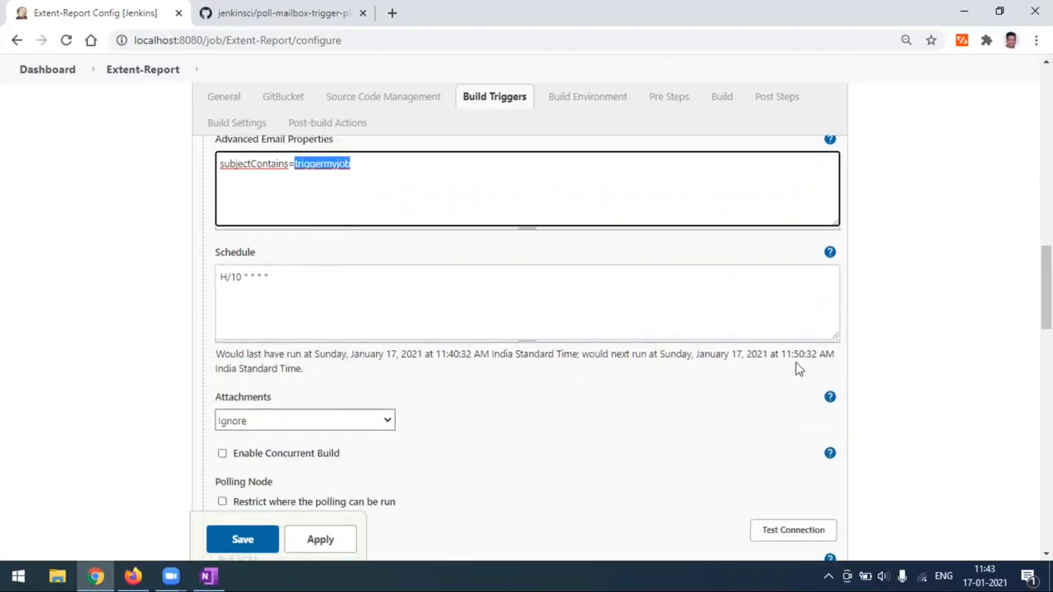
Restore the Schedule to H/5 * * * * and check the next run time 11:45:48.
click(244, 276)
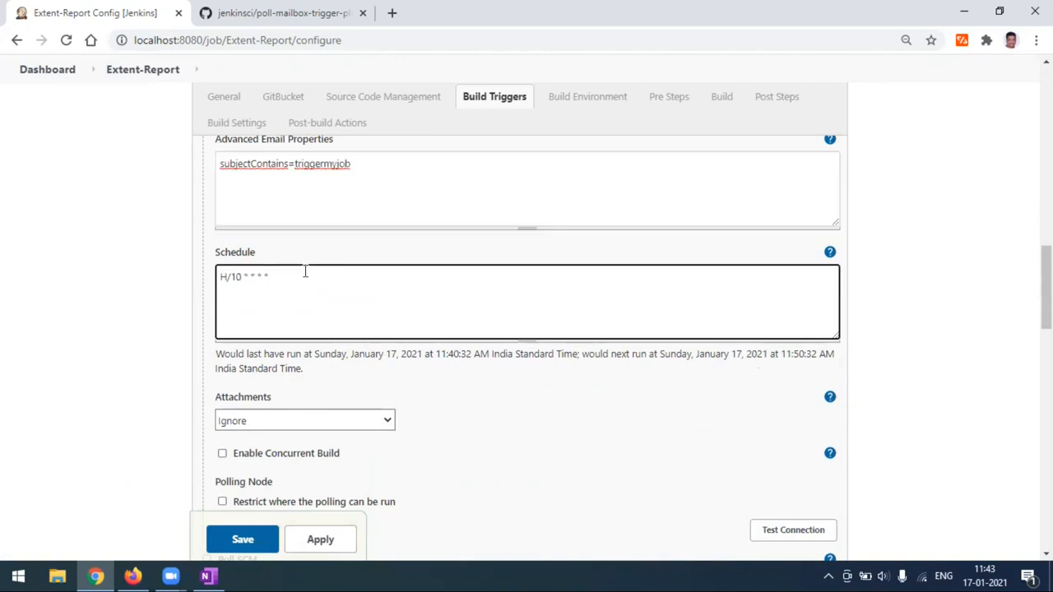
key(BackSpace)
key(BackSpace)
click(503, 401)
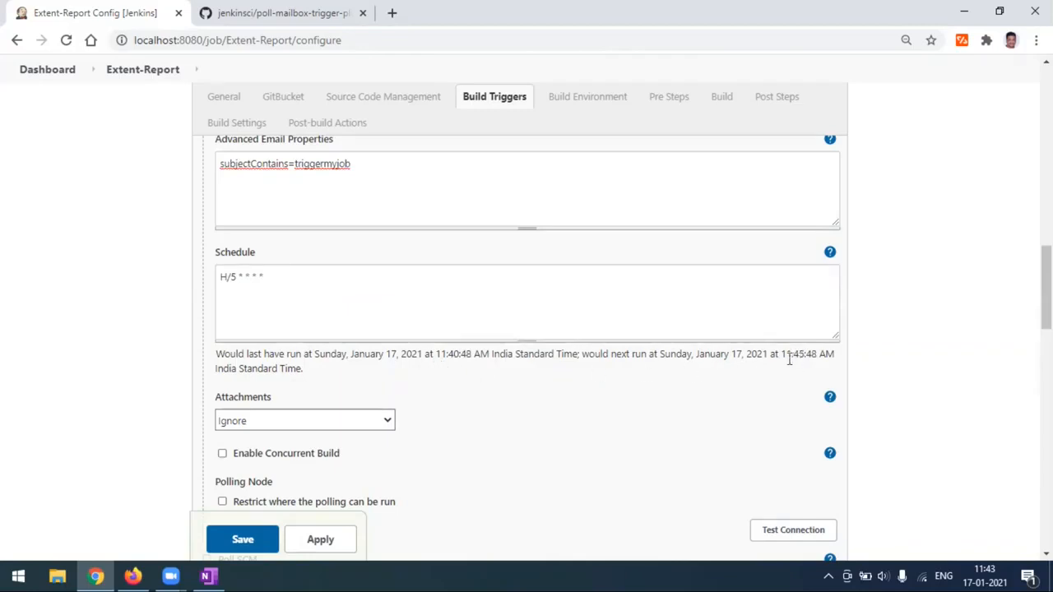
drag(783, 354, 824, 355)
click(915, 403)
scroll(395, 354, down, 1)
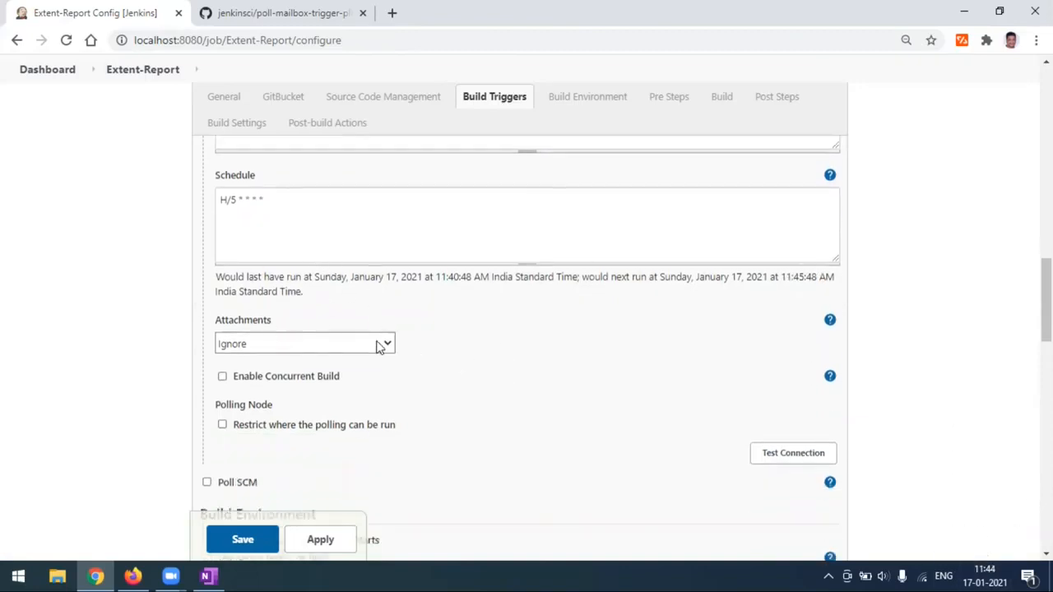
scroll(376, 345, up, 2)
scroll(374, 367, down, 2)
scroll(560, 392, down, 2)
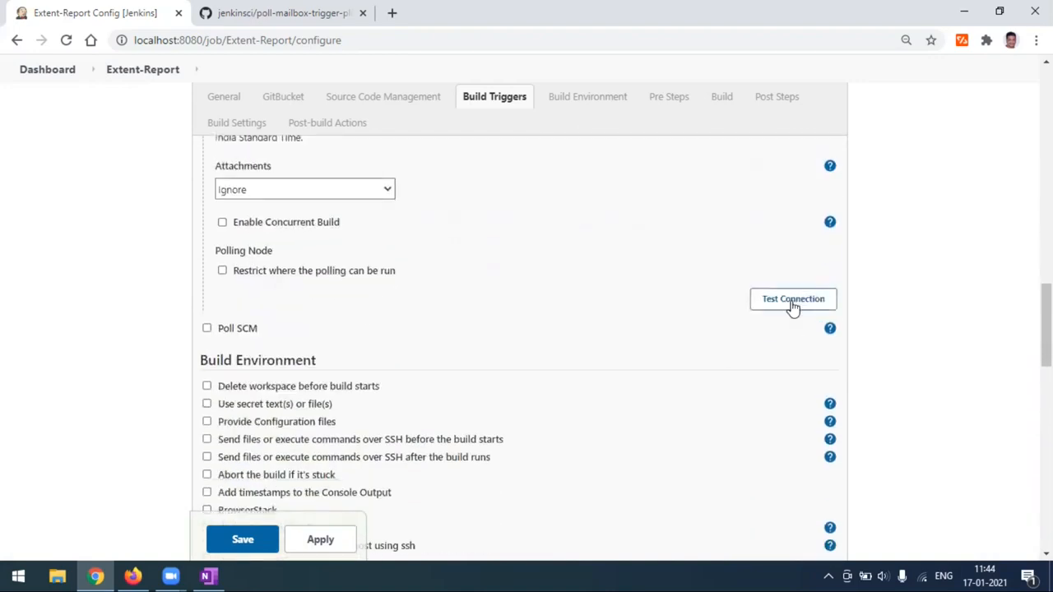
scroll(578, 305, up, 6)
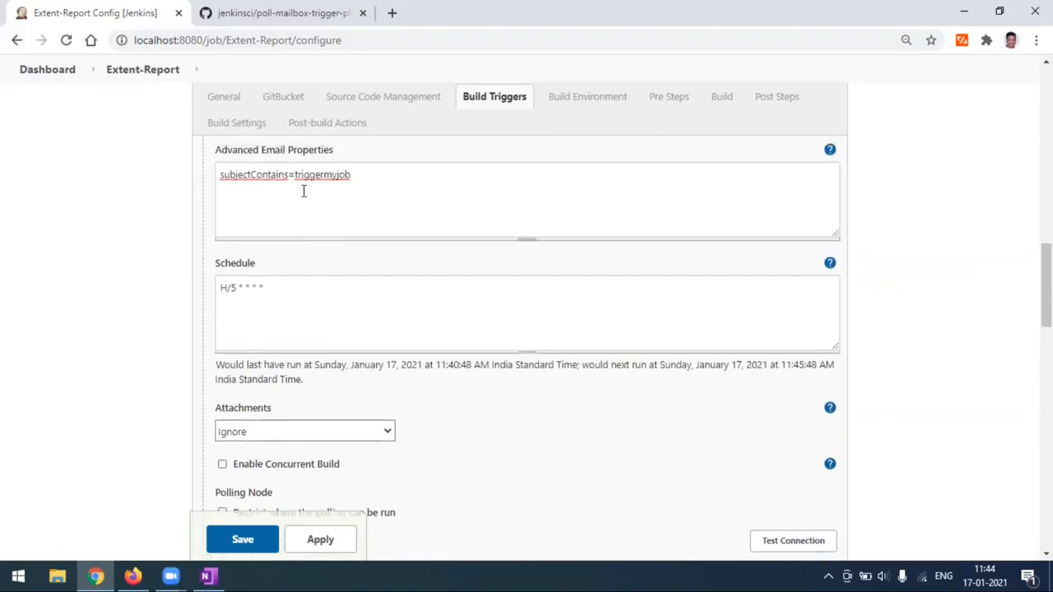
scroll(329, 321, down, 3)
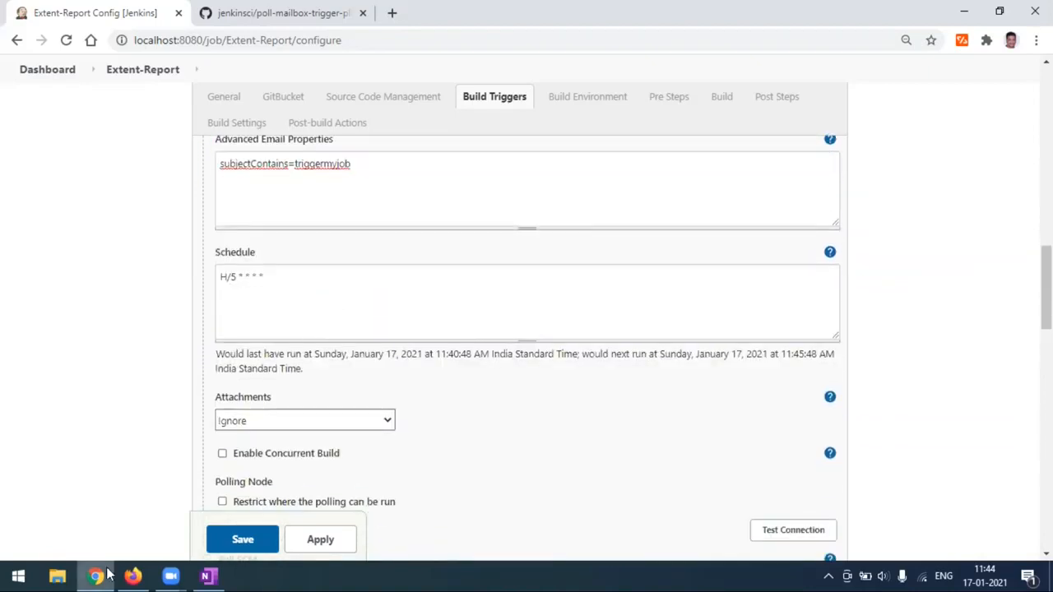
From the Gmail inbox, open 'Manage your Google Account' via the profile avatar.
click(132, 576)
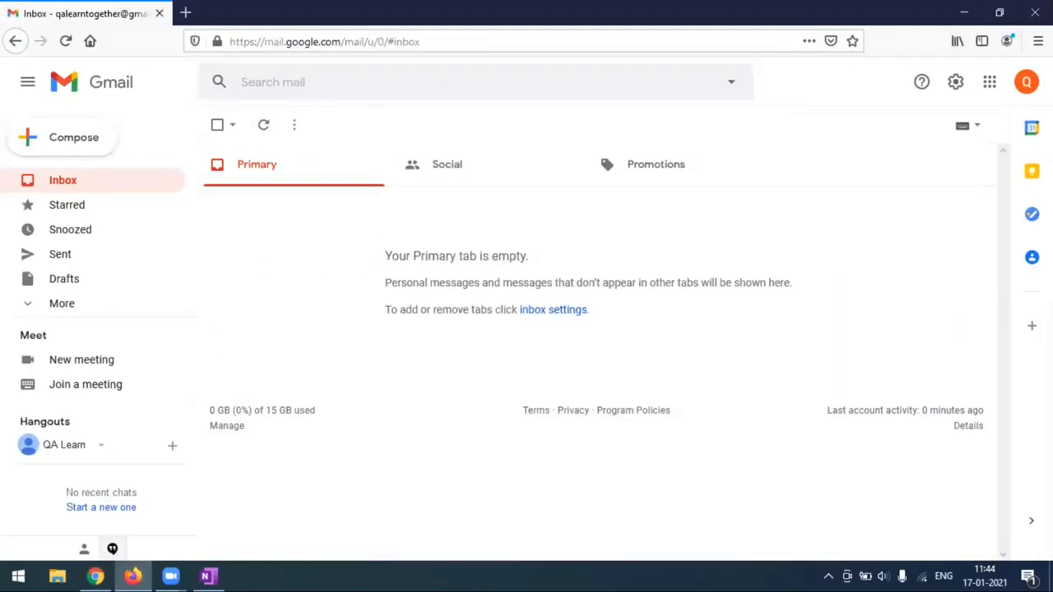
click(1026, 82)
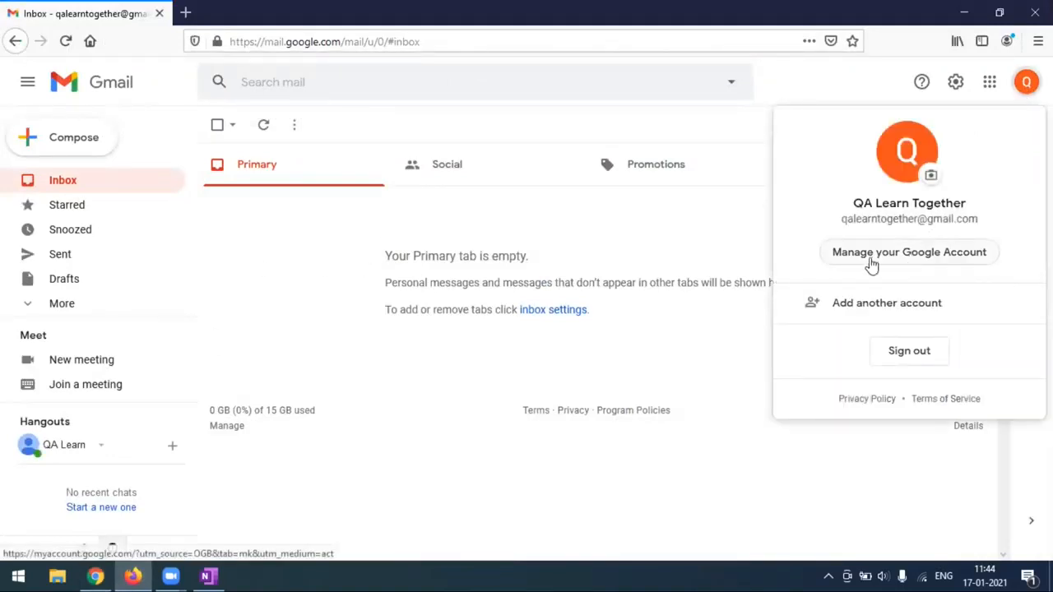
click(924, 261)
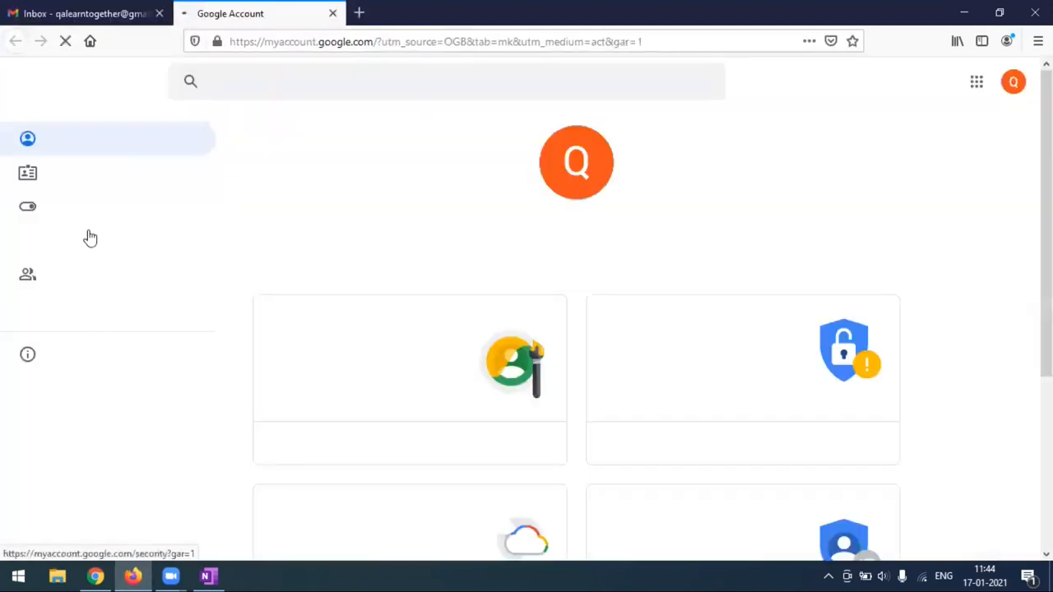
Open Security > Less secure app access and switch it off.
click(80, 249)
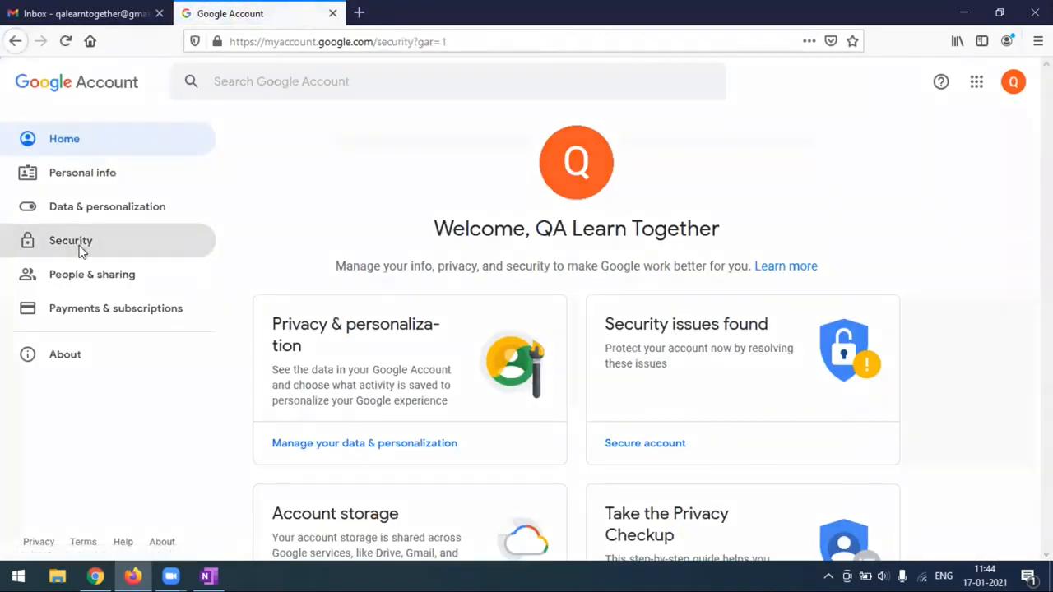
scroll(519, 333, down, 15)
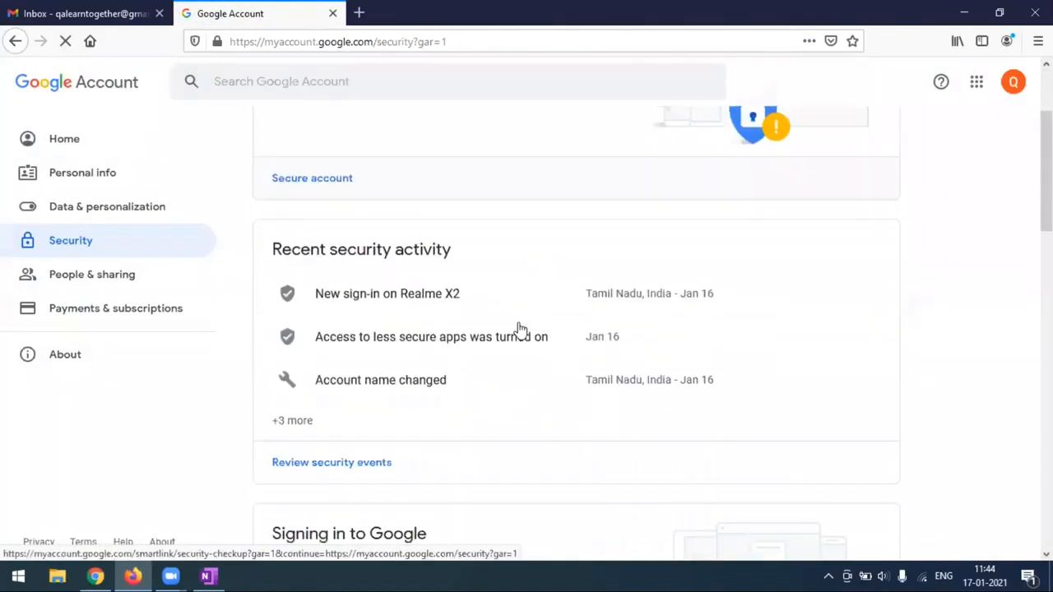
scroll(519, 340, up, 2)
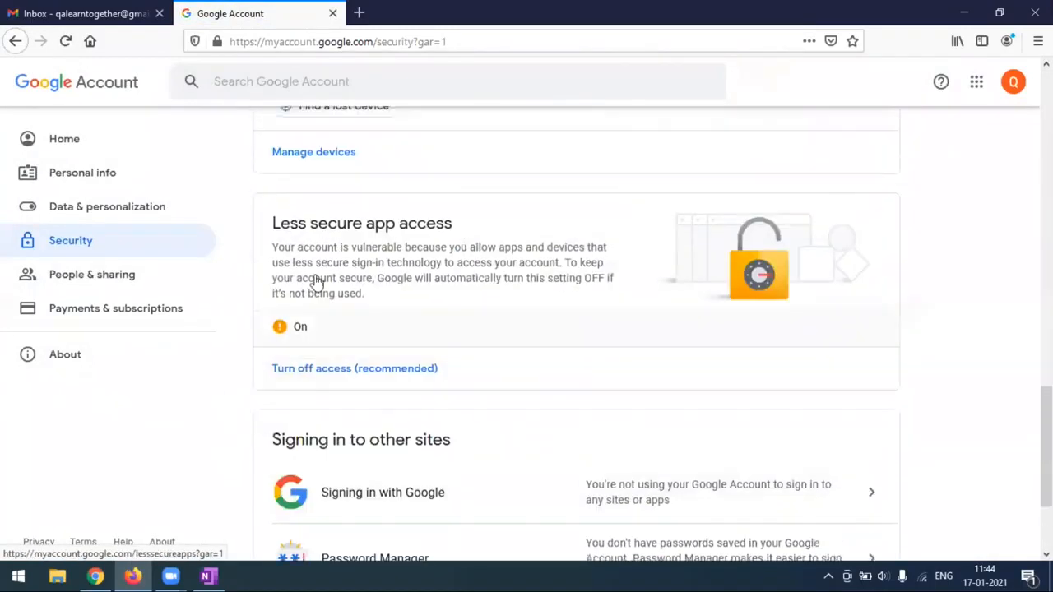
click(419, 297)
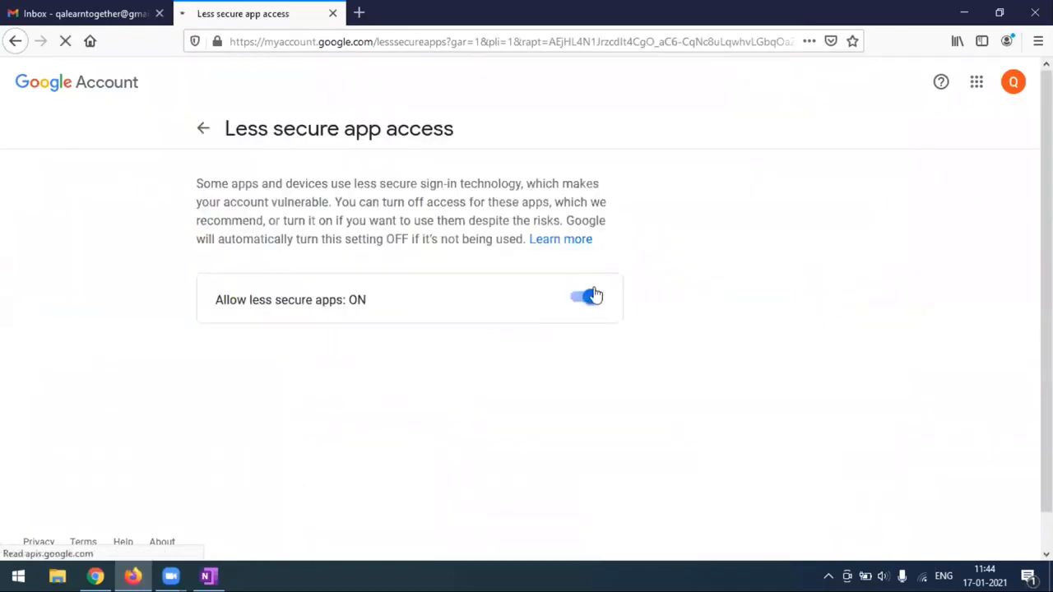
click(586, 300)
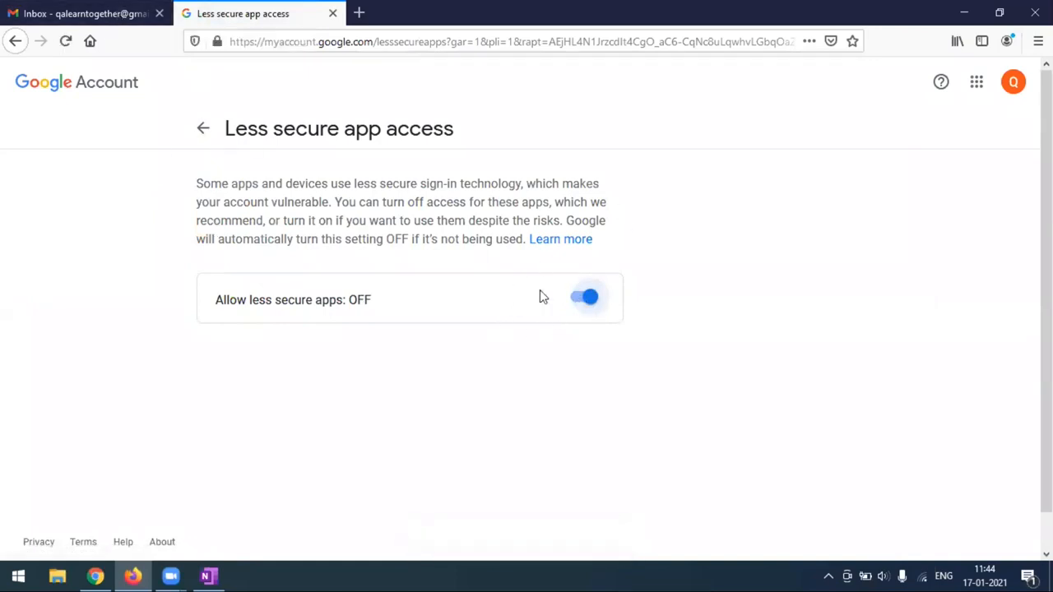
click(203, 128)
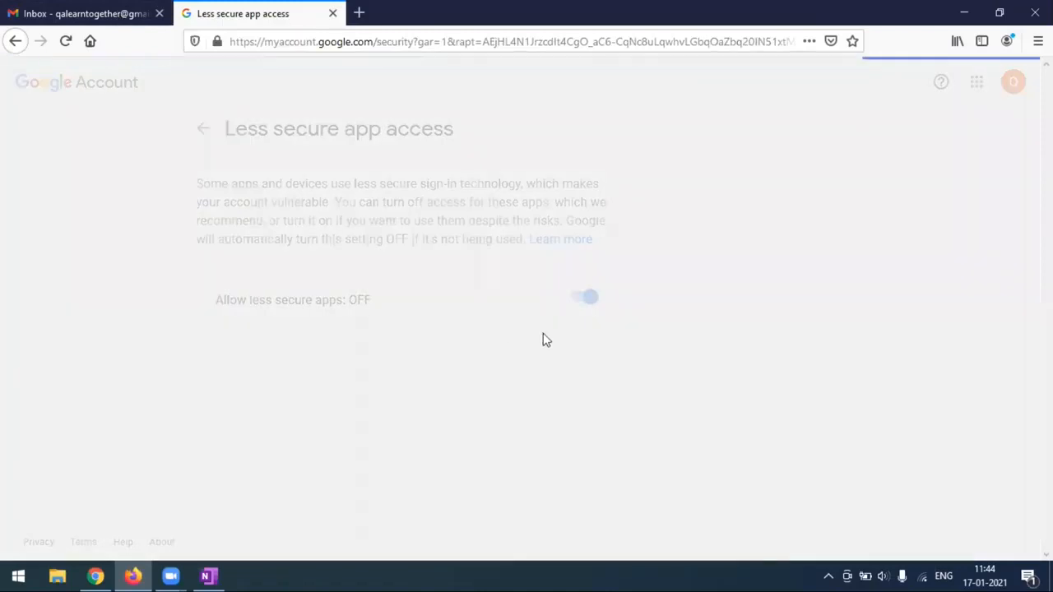
Reopen Less secure app access and leave 'Allow less secure apps' On.
scroll(543, 341, down, 5)
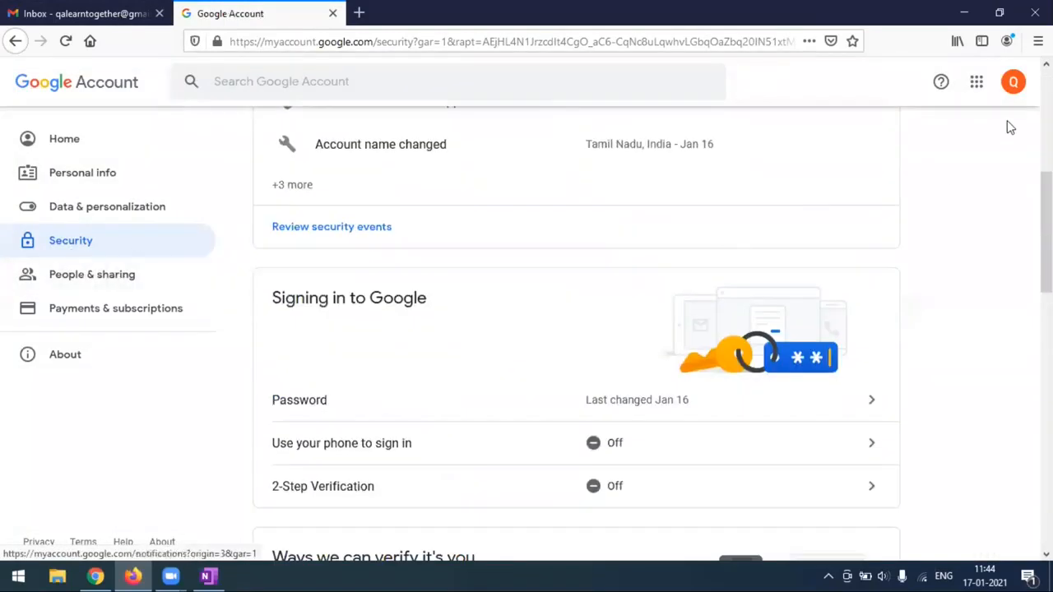
scroll(595, 369, down, 10)
scroll(428, 312, up, 3)
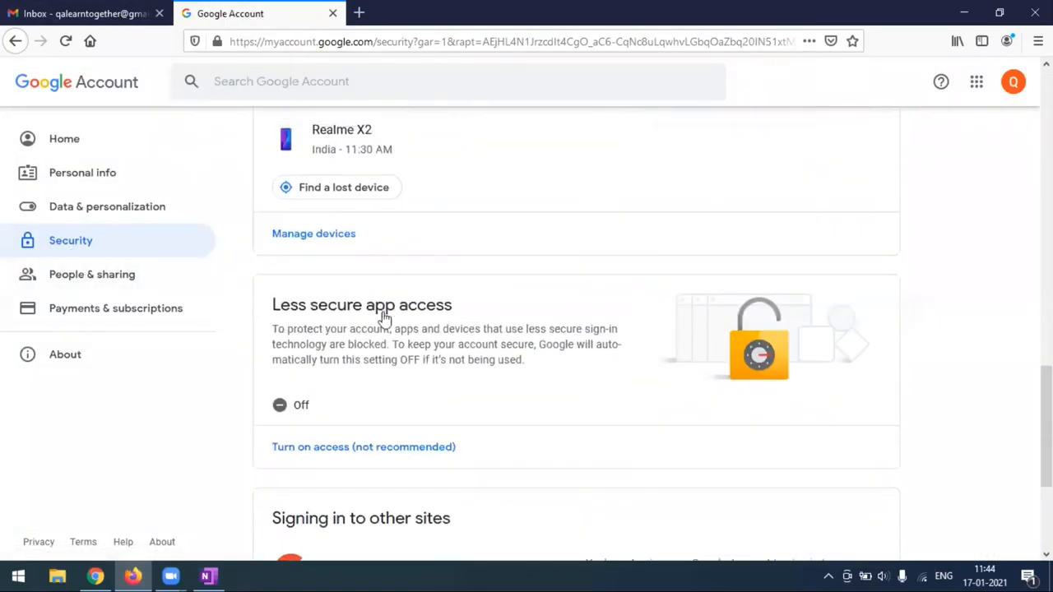
click(383, 342)
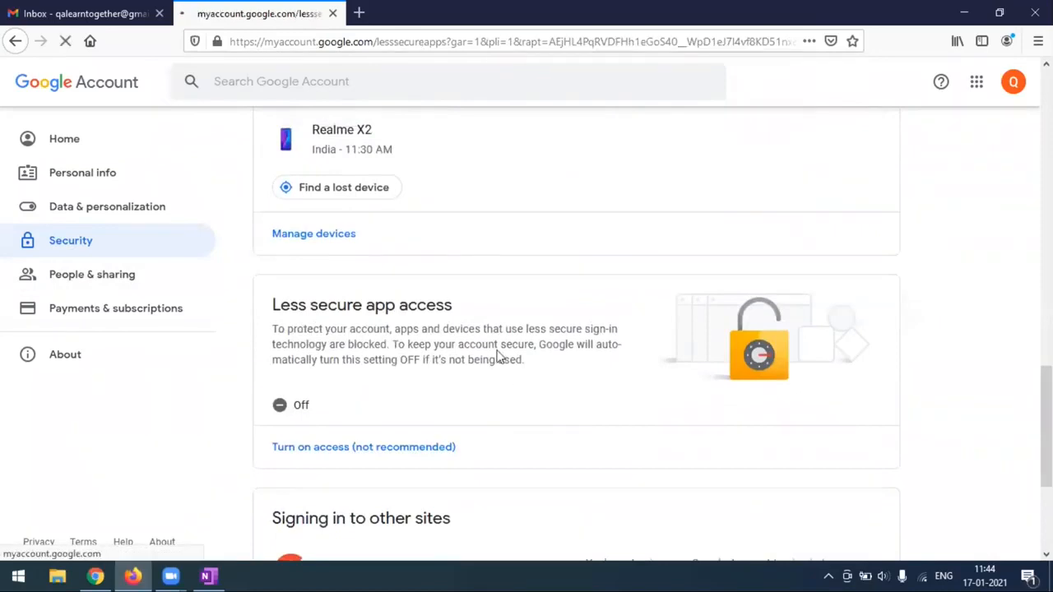
click(591, 300)
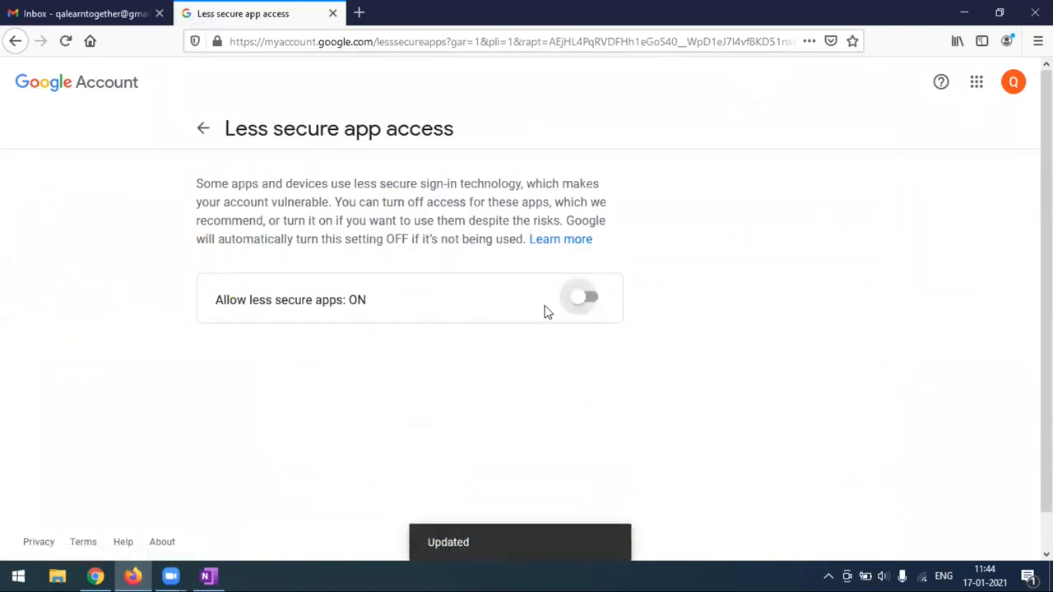
click(586, 302)
click(586, 302)
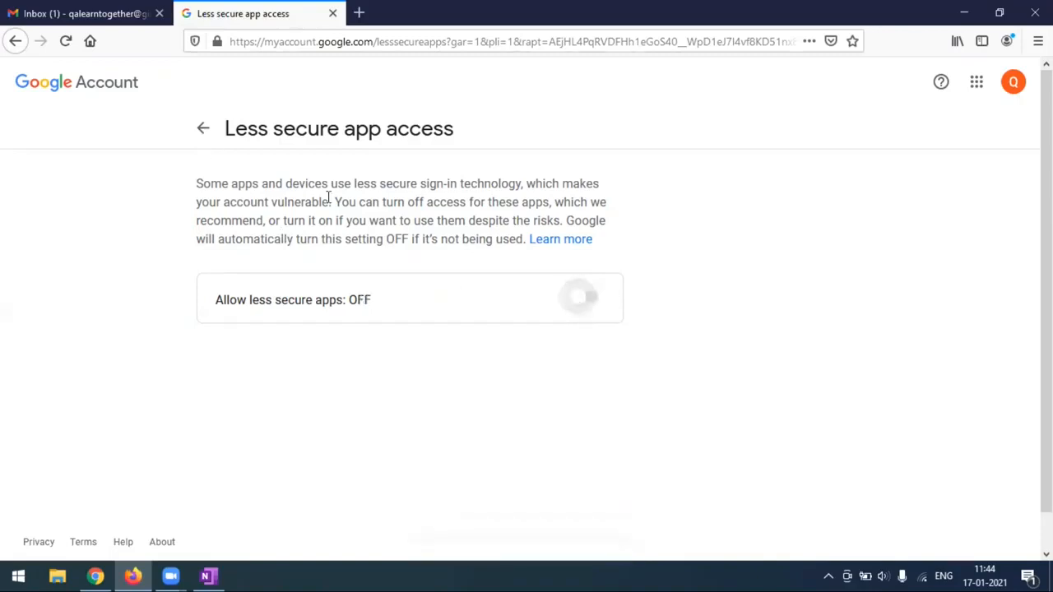
Close the Google Account tab and return to the Jenkins job configuration.
click(204, 130)
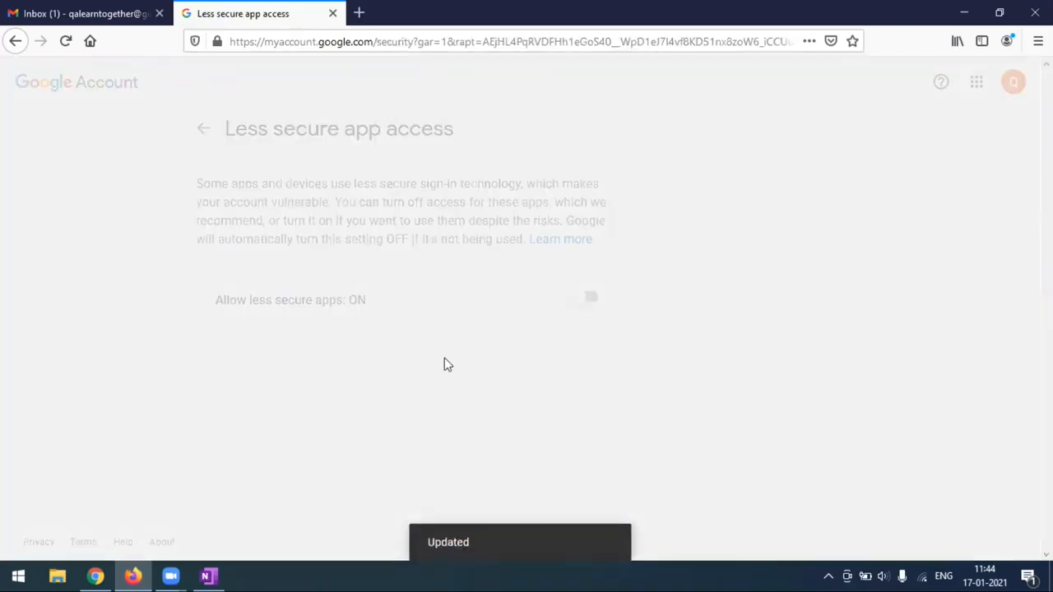
scroll(444, 364, down, 10)
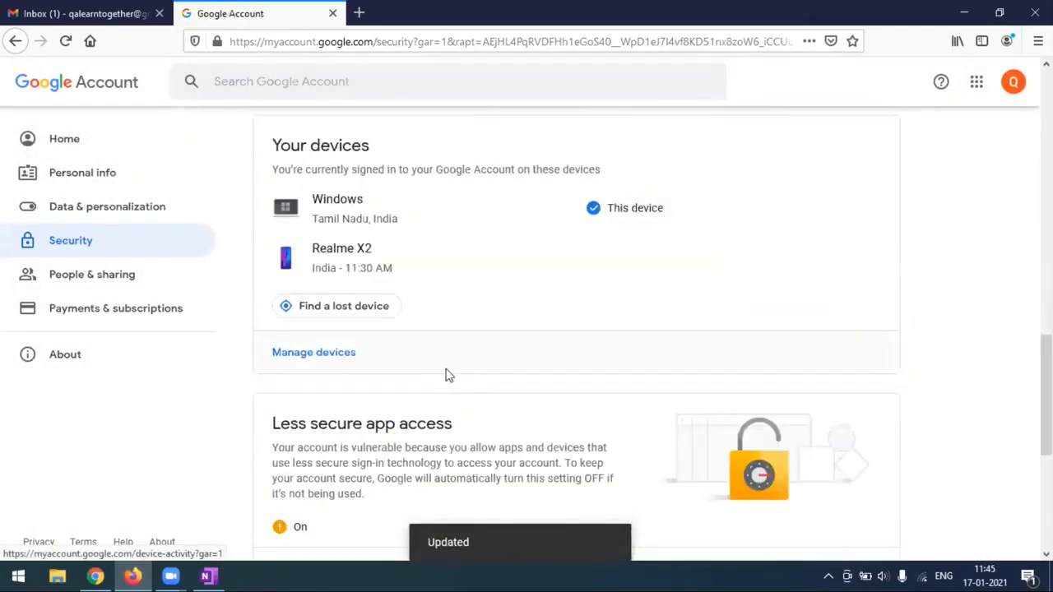
scroll(447, 374, down, 4)
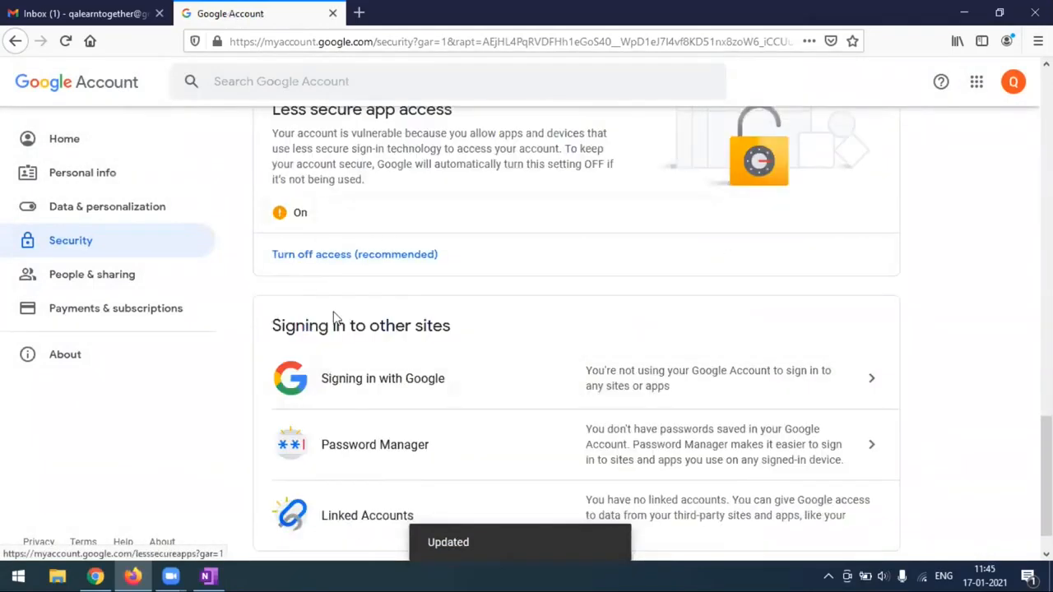
scroll(284, 139, up, 3)
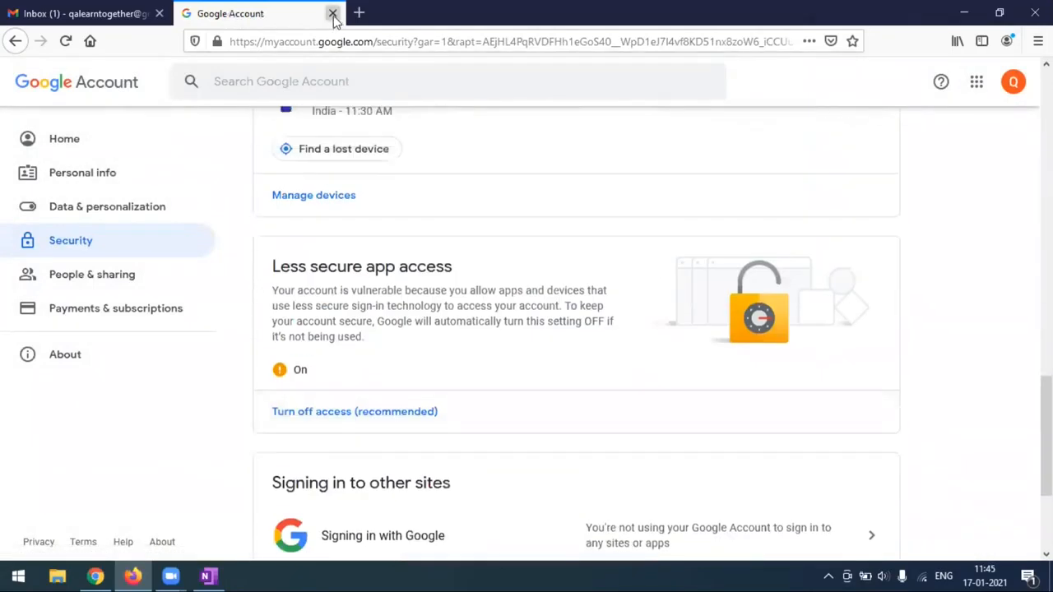
click(333, 14)
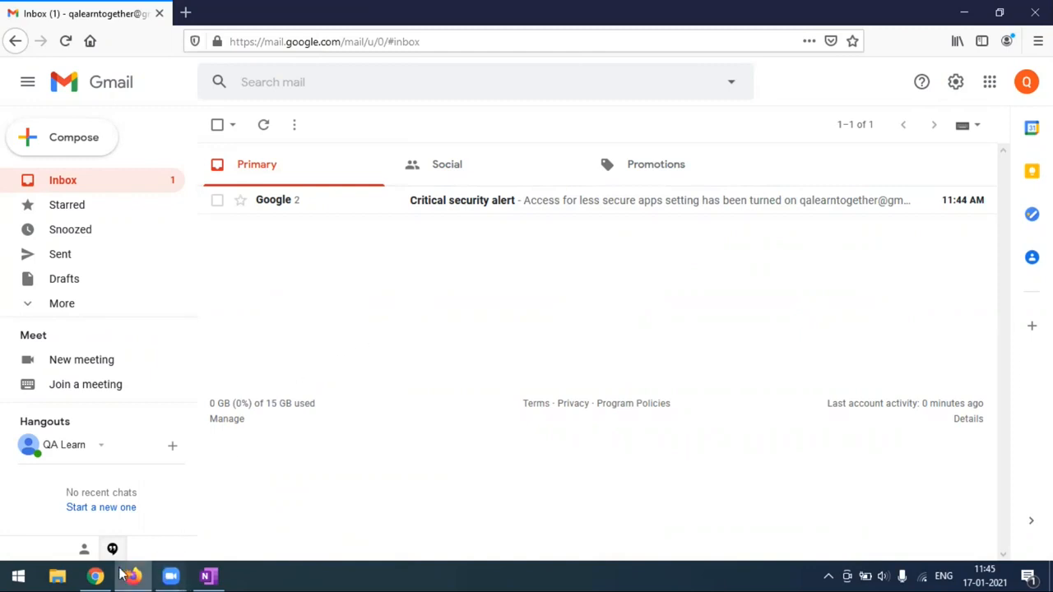
click(96, 576)
Verify the trigger's host imap.gmail.com, mailbox username, and the subjectContains=triggermyjob property.
scroll(370, 288, up, 3)
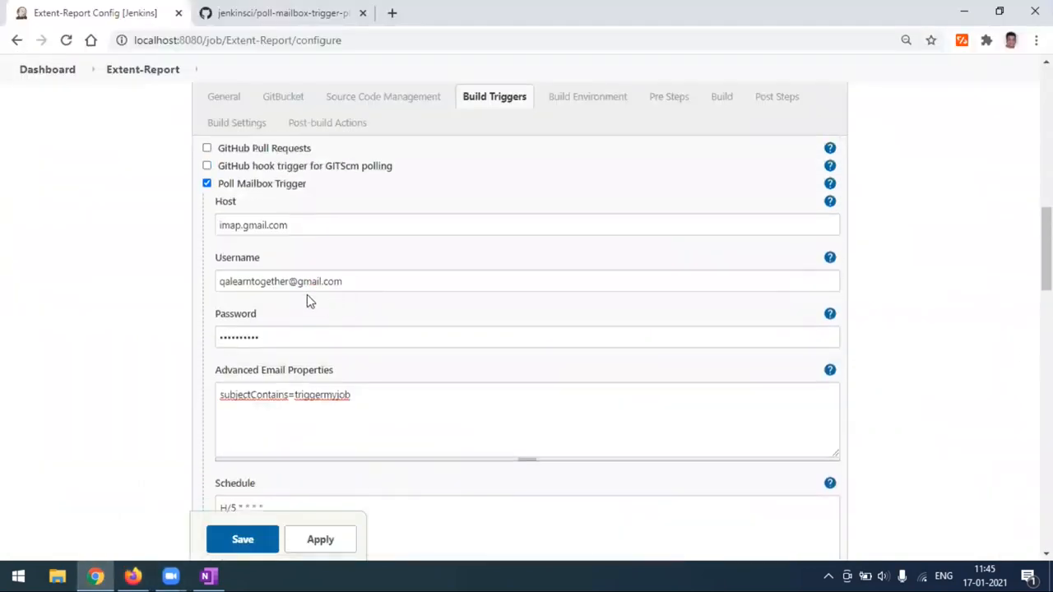
click(306, 228)
drag(301, 226, 212, 232)
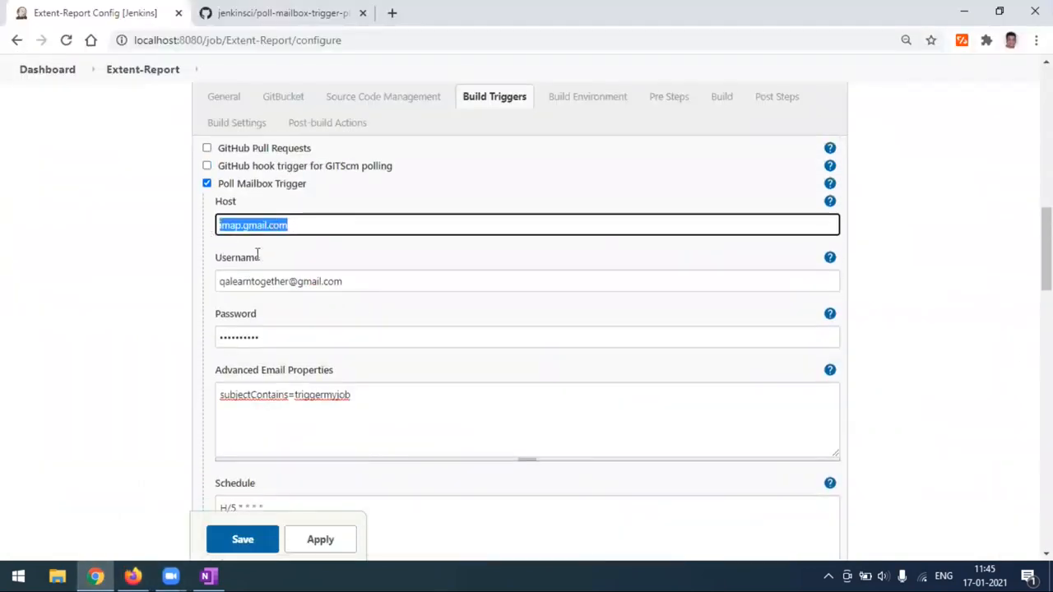
click(366, 280)
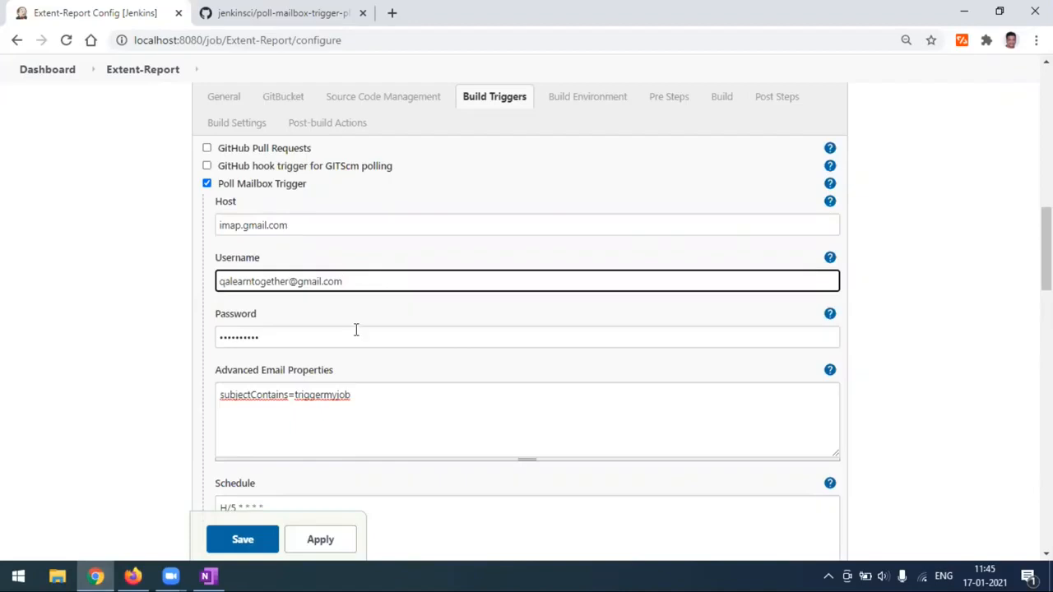
scroll(356, 330, down, 1)
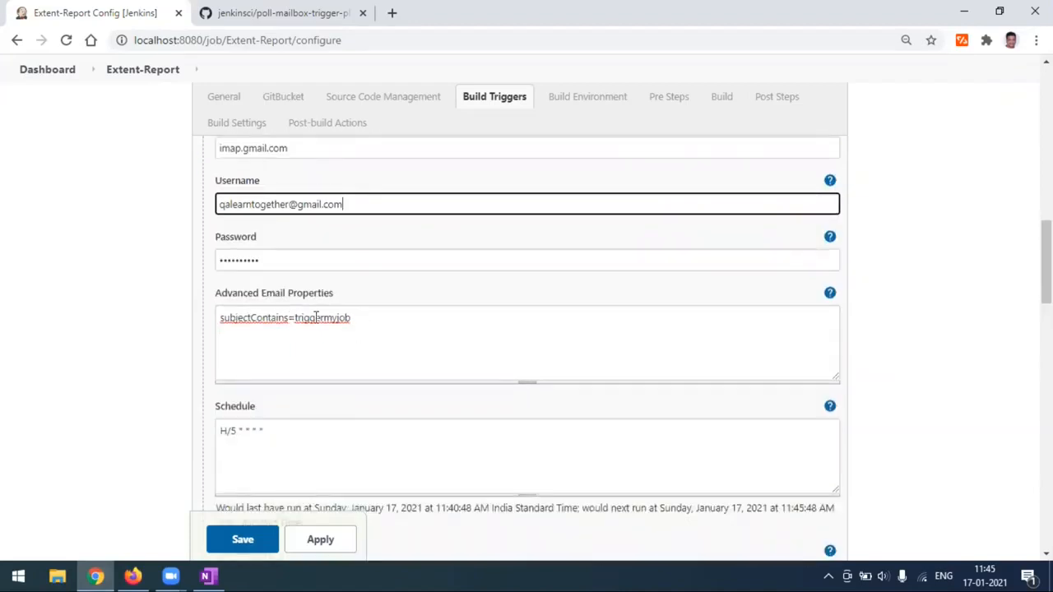
scroll(338, 348, down, 1)
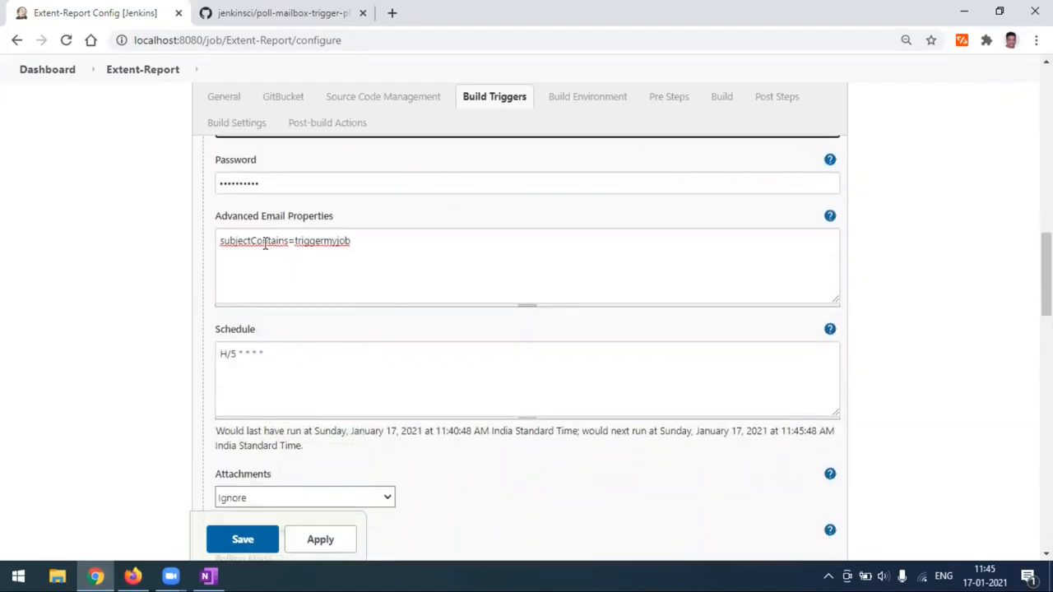
double_click(265, 241)
double_click(321, 241)
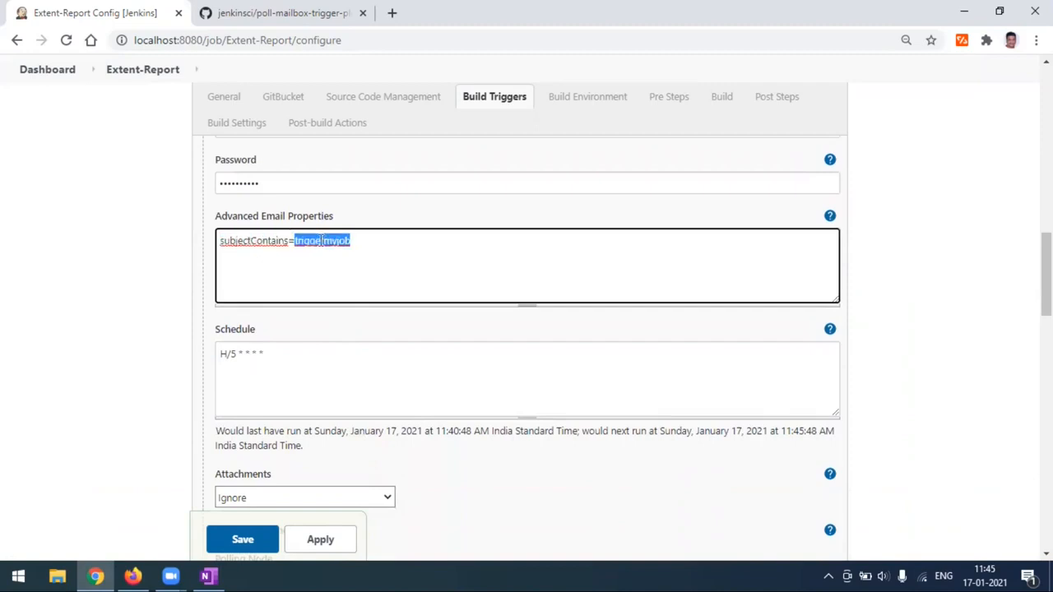
Glance at the Gmail inbox, then save the Extent-Report job configuration.
click(142, 575)
click(95, 575)
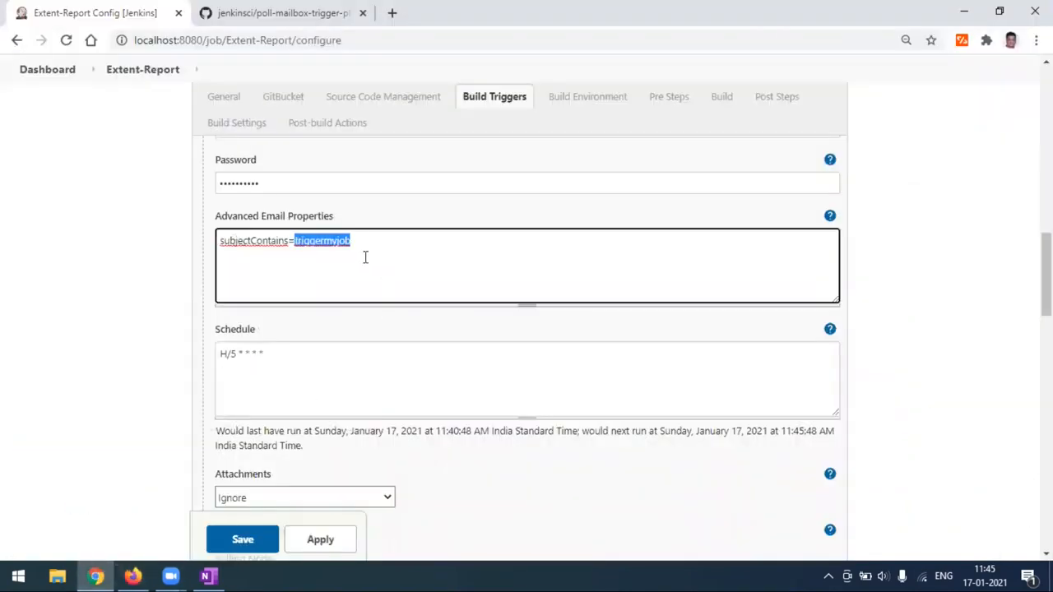
click(334, 242)
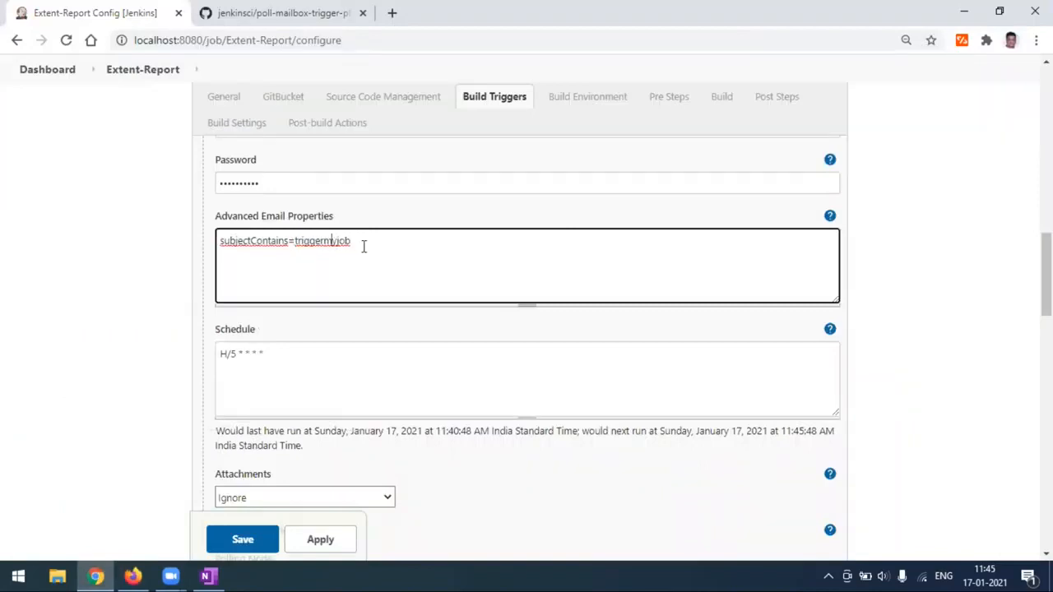
scroll(365, 329, down, 1)
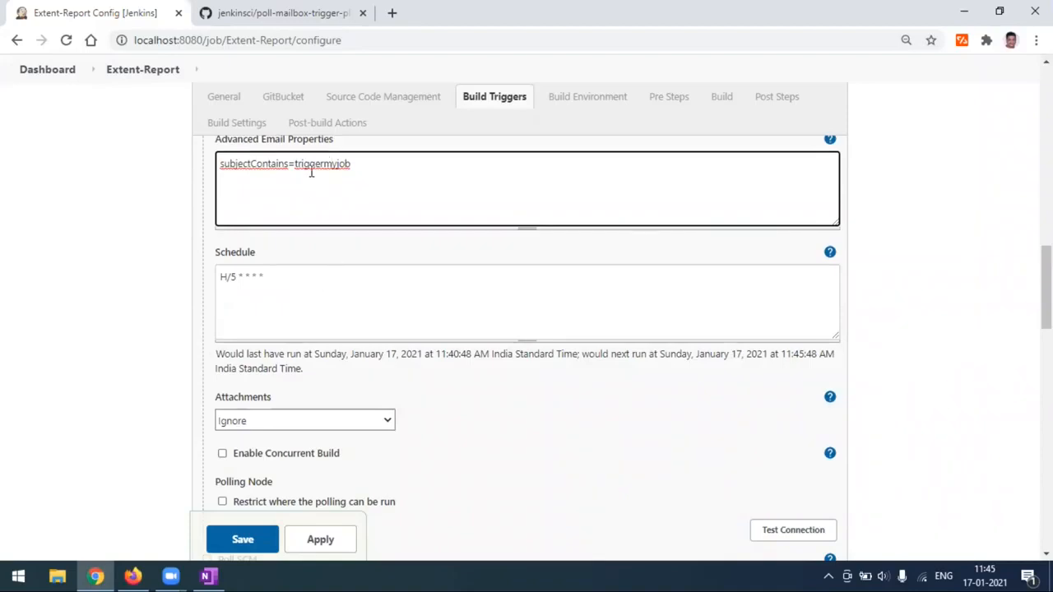
scroll(365, 320, down, 3)
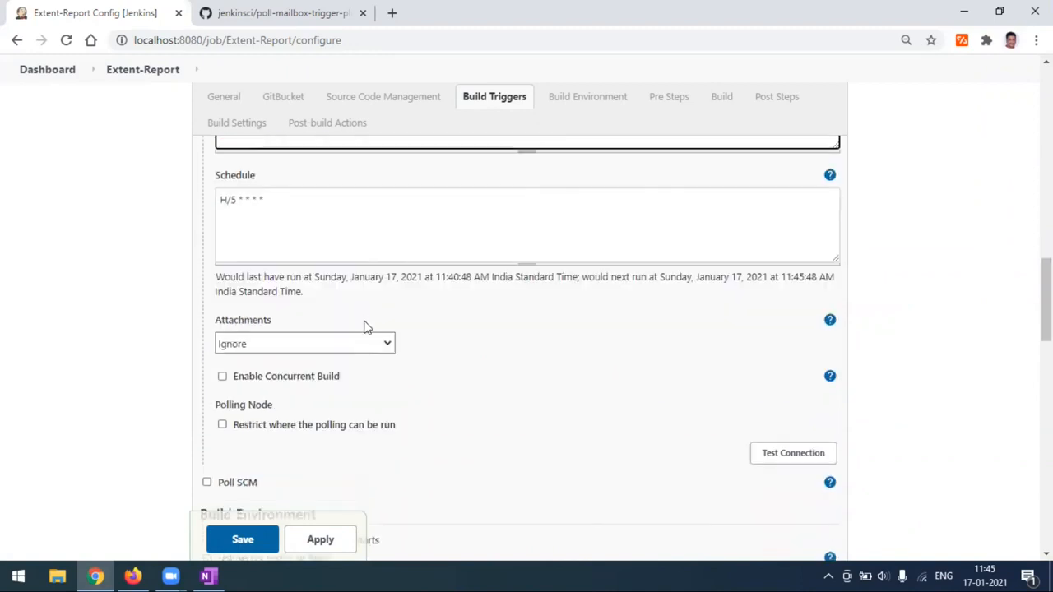
click(257, 546)
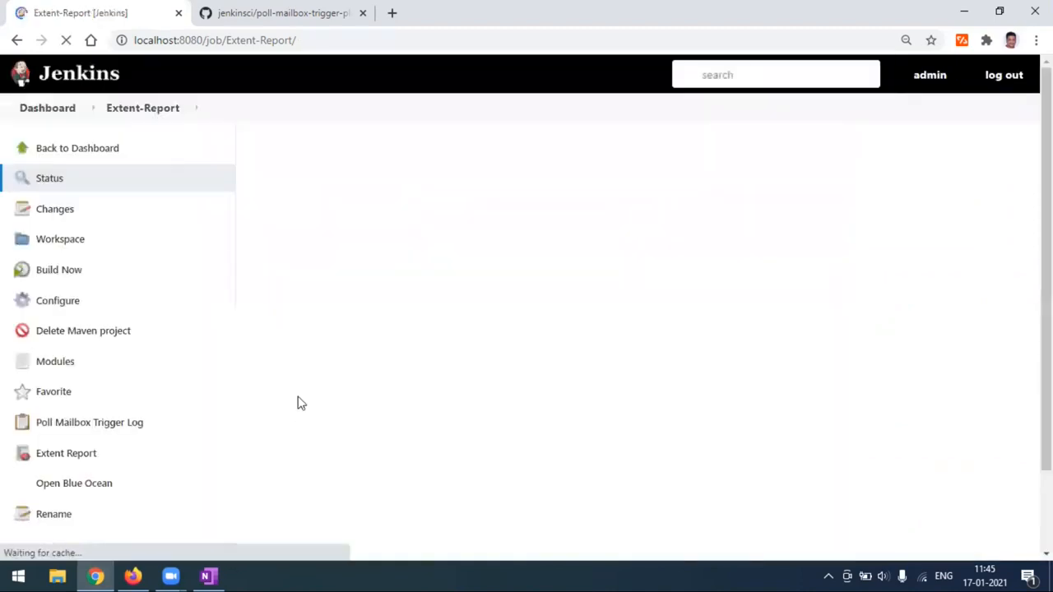
Open the Extent-Report job's Configure page from the sidebar.
click(65, 306)
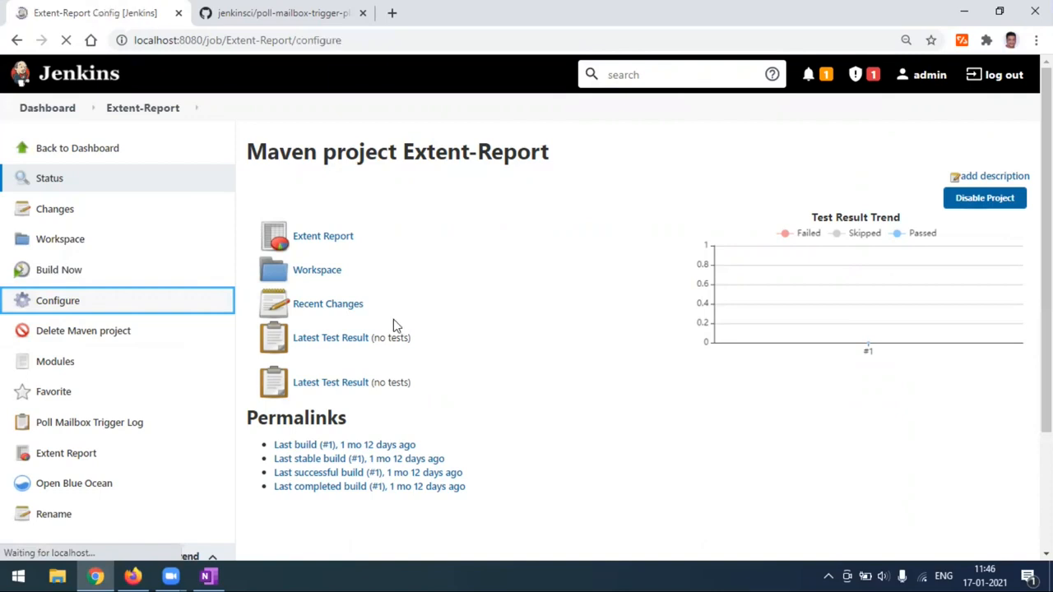
Run Test Connection for the Poll Mailbox Trigger settings.
scroll(393, 337, down, 5)
scroll(392, 340, down, 10)
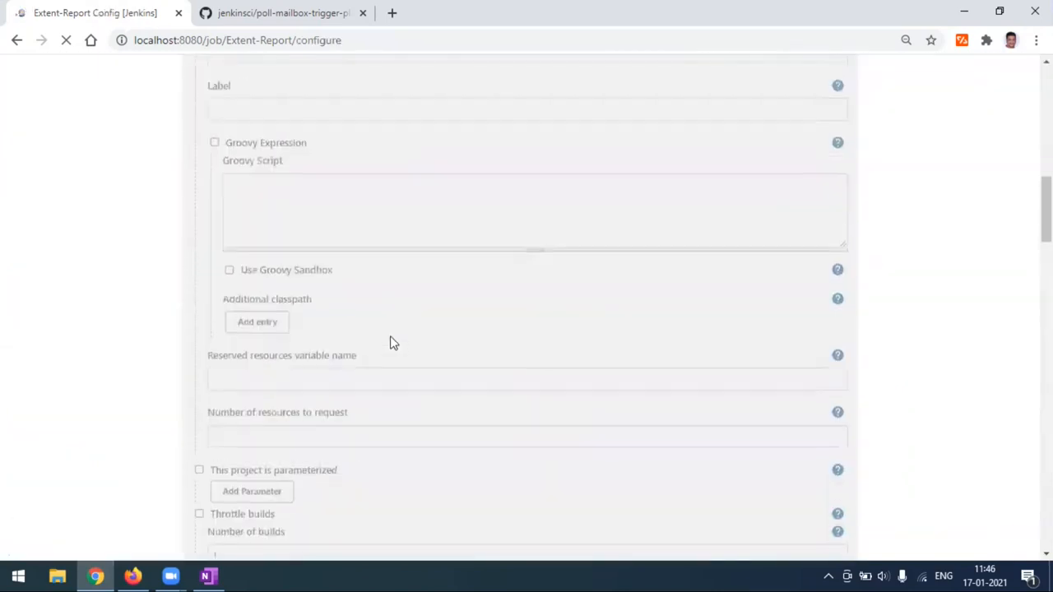
scroll(392, 349, down, 2)
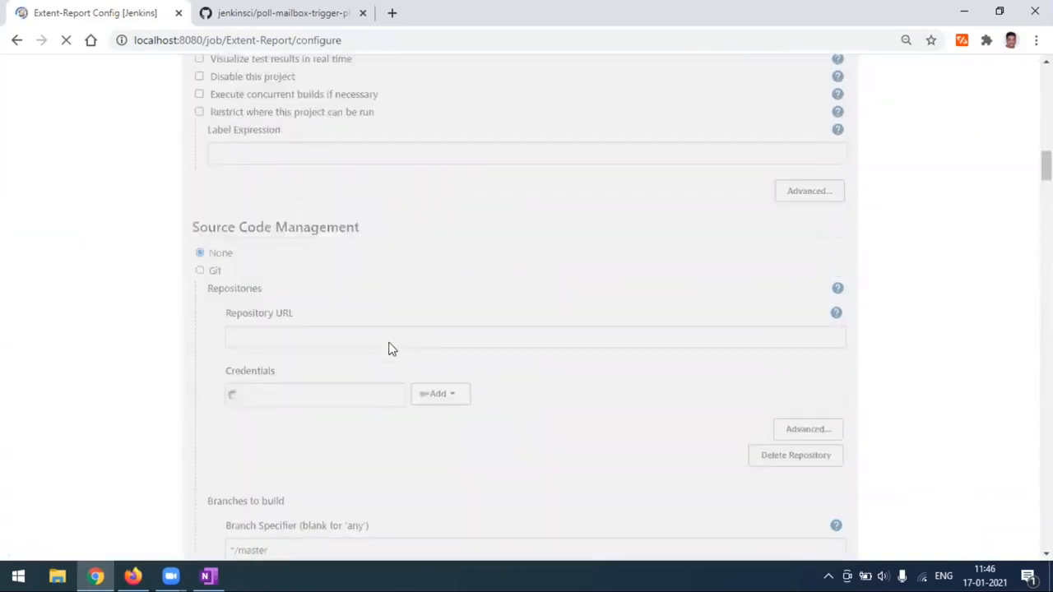
scroll(391, 349, up, 7)
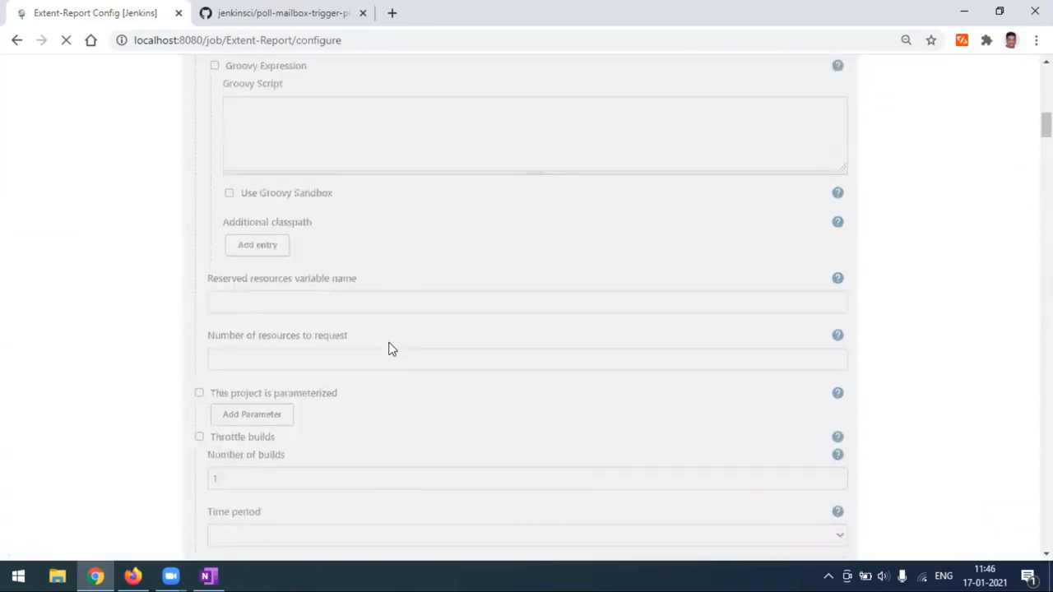
scroll(392, 349, up, 7)
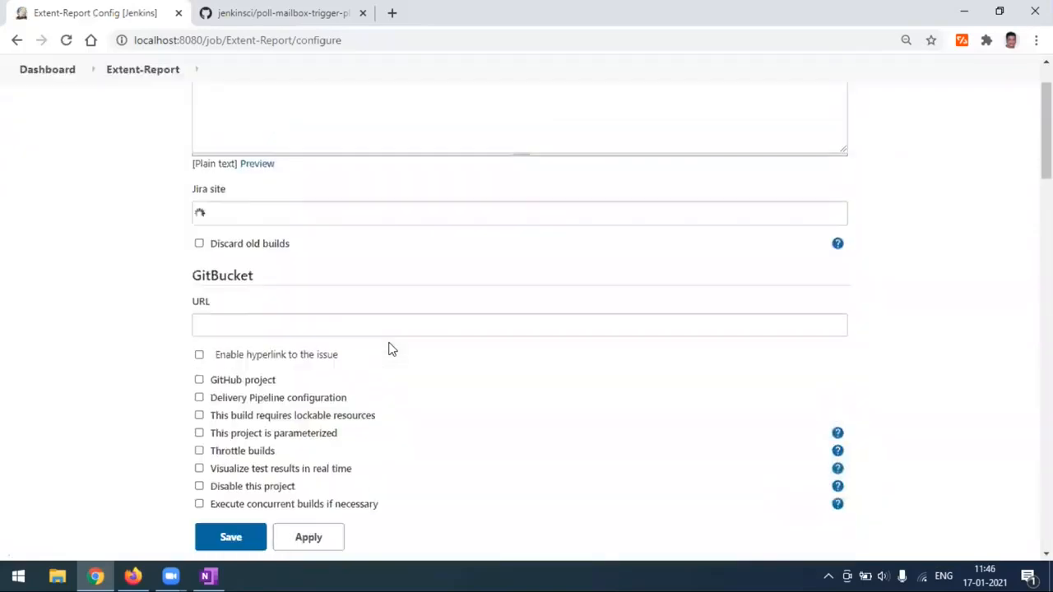
scroll(392, 349, down, 7)
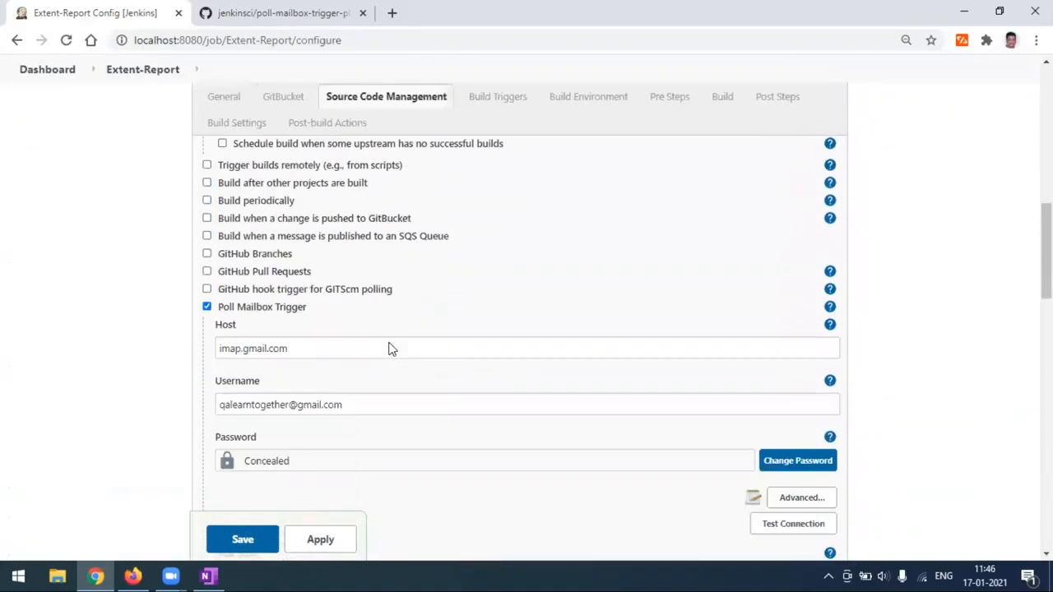
scroll(392, 349, down, 3)
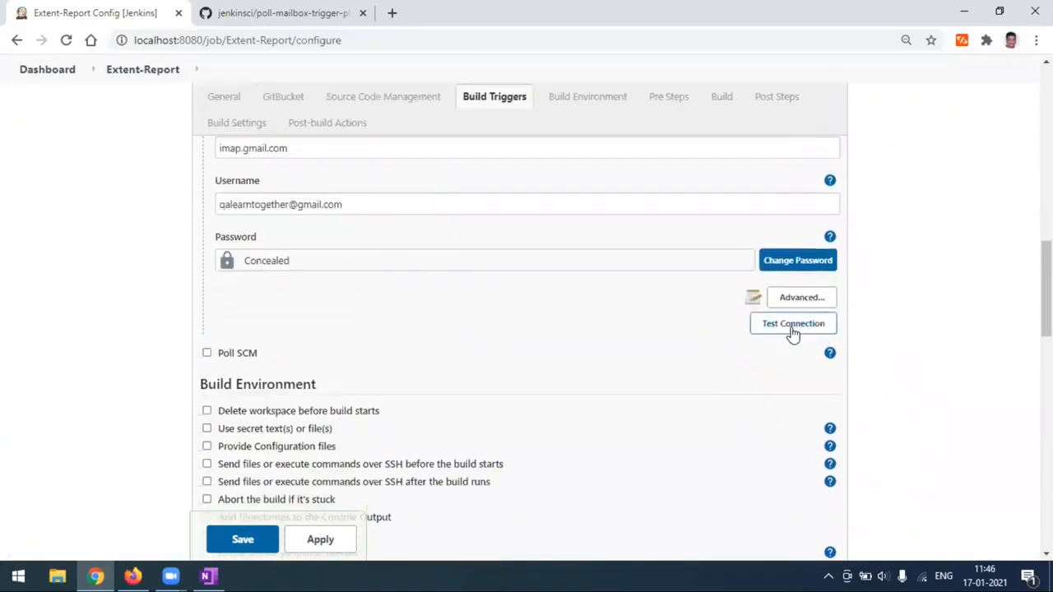
click(792, 328)
Review the folder search lines in the test log against the Gmail inbox.
scroll(354, 347, down, 1)
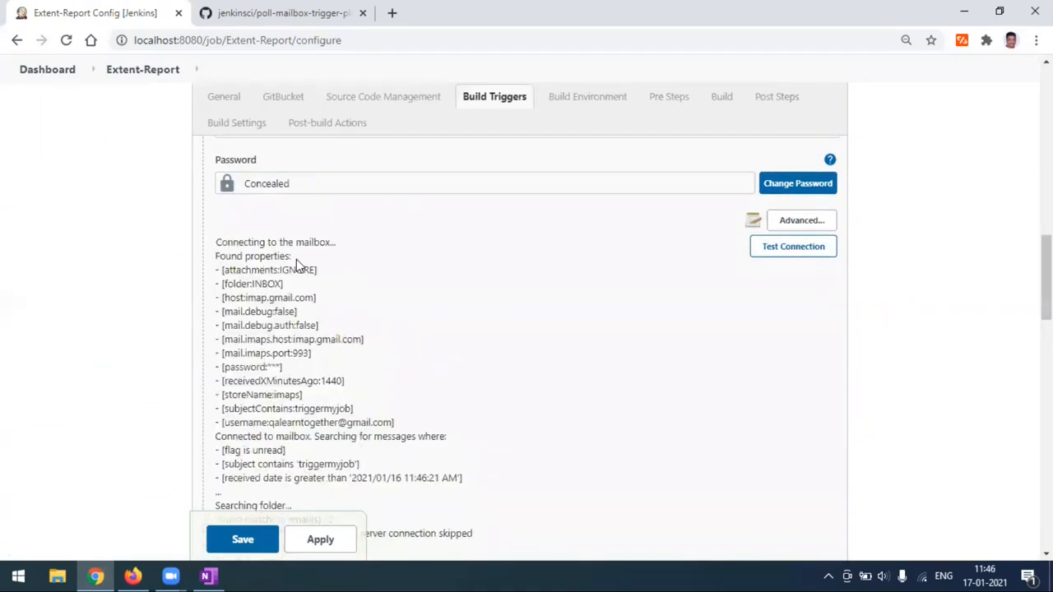
scroll(395, 338, down, 1)
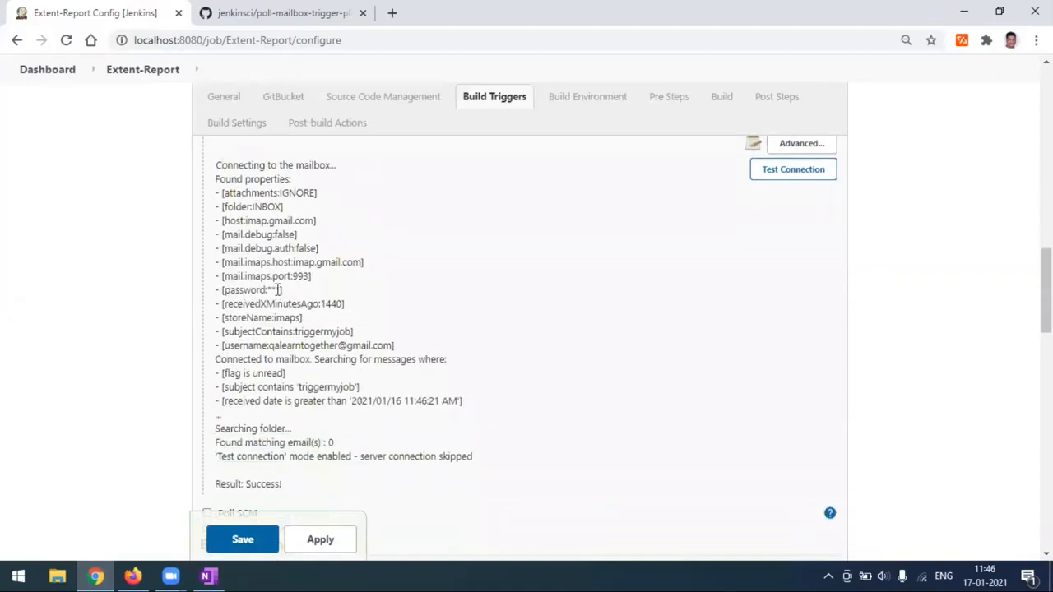
scroll(279, 407, down, 1)
drag(216, 354, 292, 352)
click(222, 370)
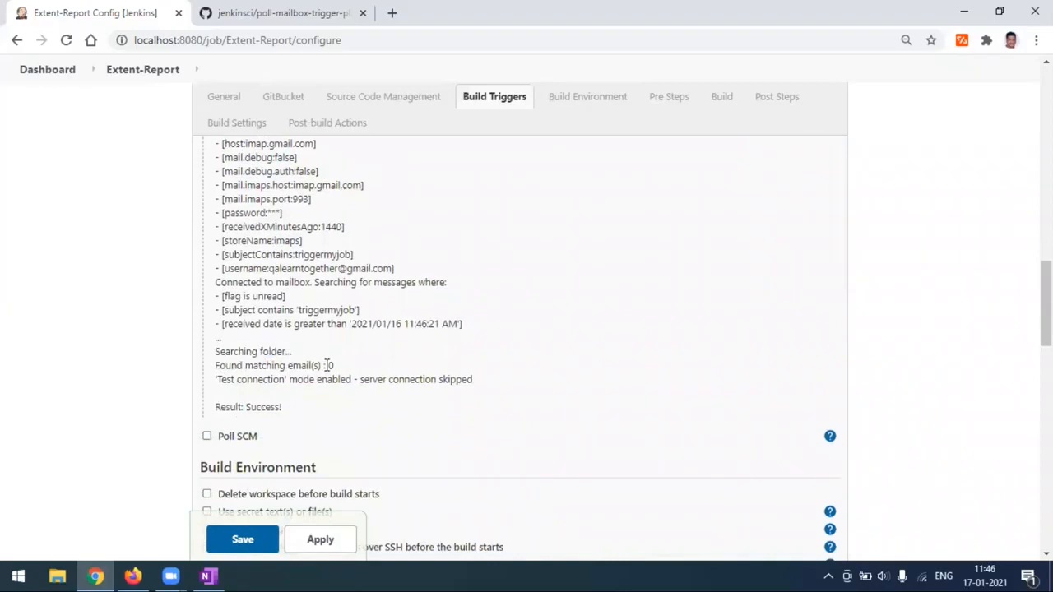
click(131, 576)
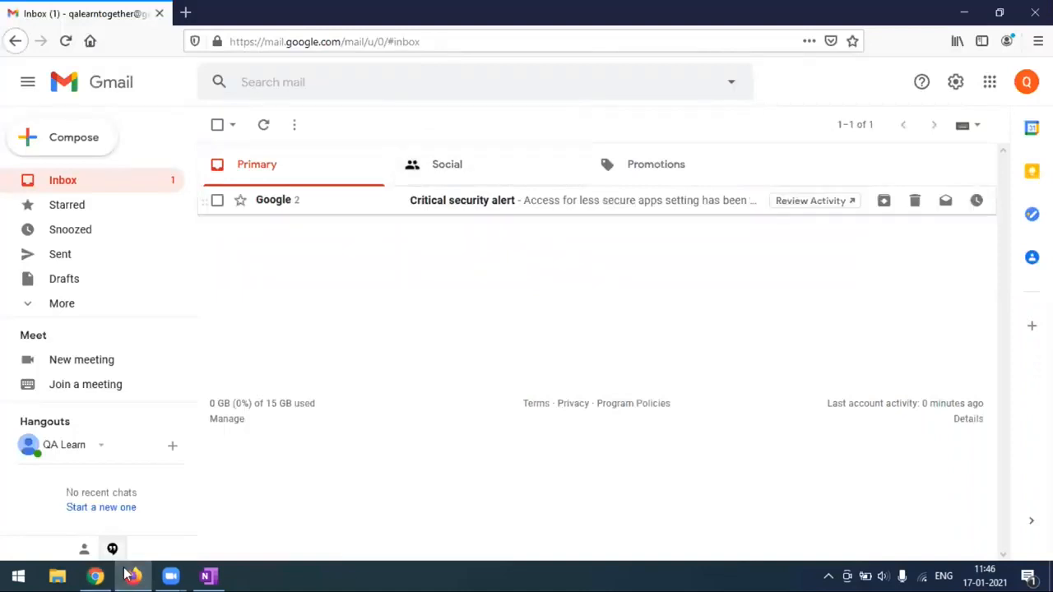
click(95, 576)
Confirm the test shows Success! with 0 emails matching subject 'triggermyjob', then save.
scroll(358, 316, up, 4)
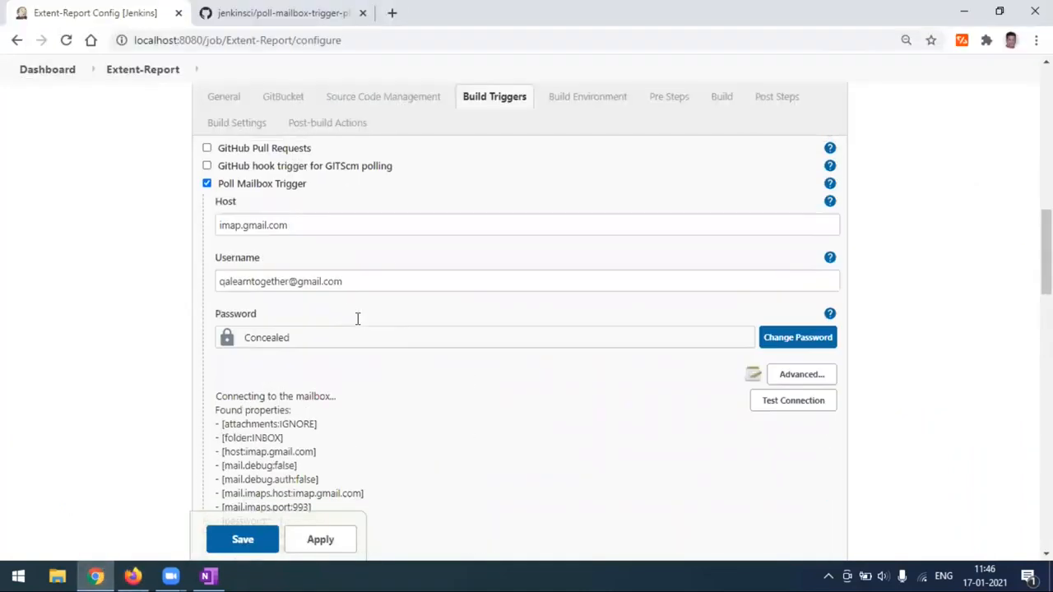
scroll(368, 395, down, 4)
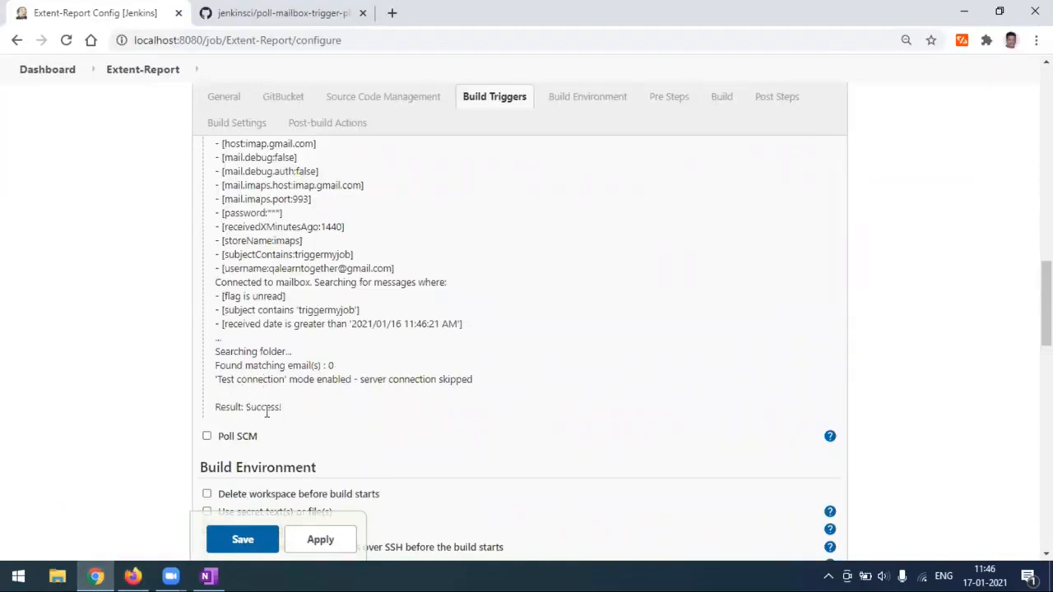
drag(284, 414, 335, 413)
click(336, 414)
drag(218, 353, 354, 367)
click(354, 366)
drag(228, 311, 359, 311)
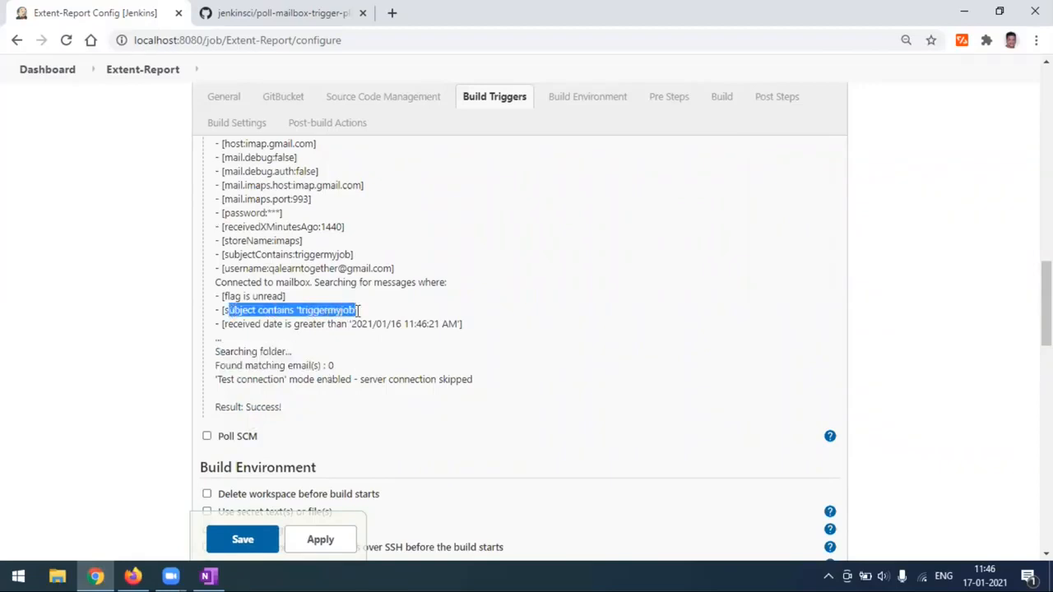
click(363, 356)
scroll(364, 360, down, 1)
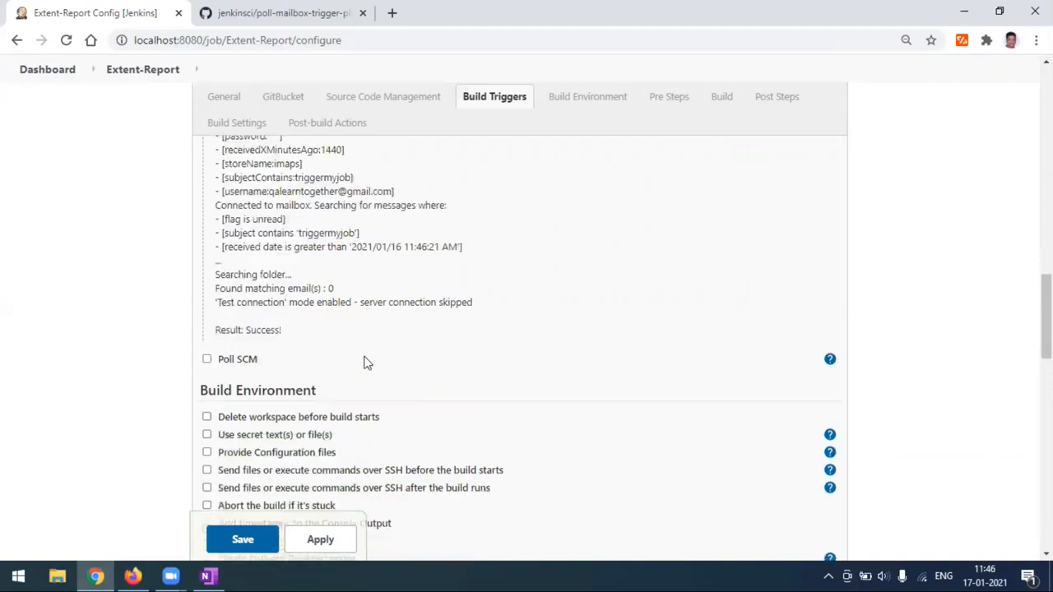
click(245, 545)
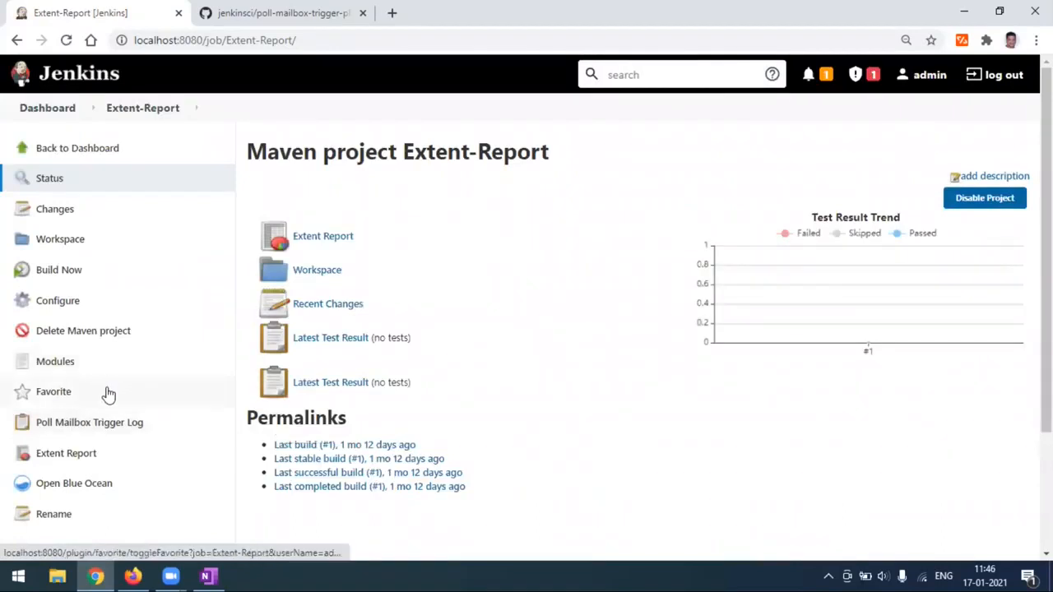
Scroll the Extent-Report page to Build History, which lists only build #1.
scroll(107, 394, down, 1)
scroll(107, 394, down, 1)
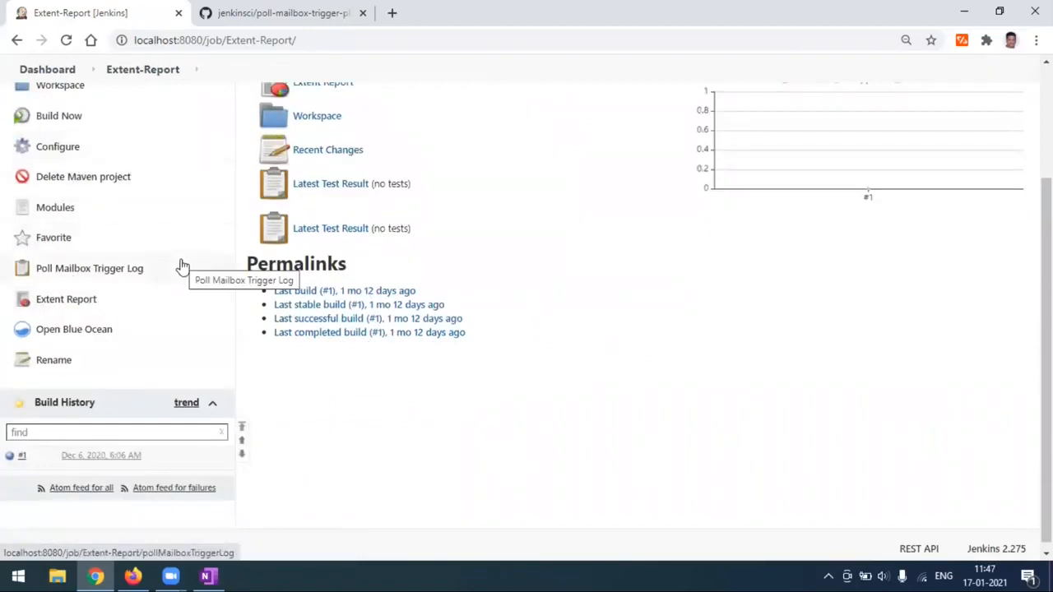
Email the account's own address with subject 'triggermyjob' from Gmail, then return to Jenkins.
click(132, 575)
click(73, 146)
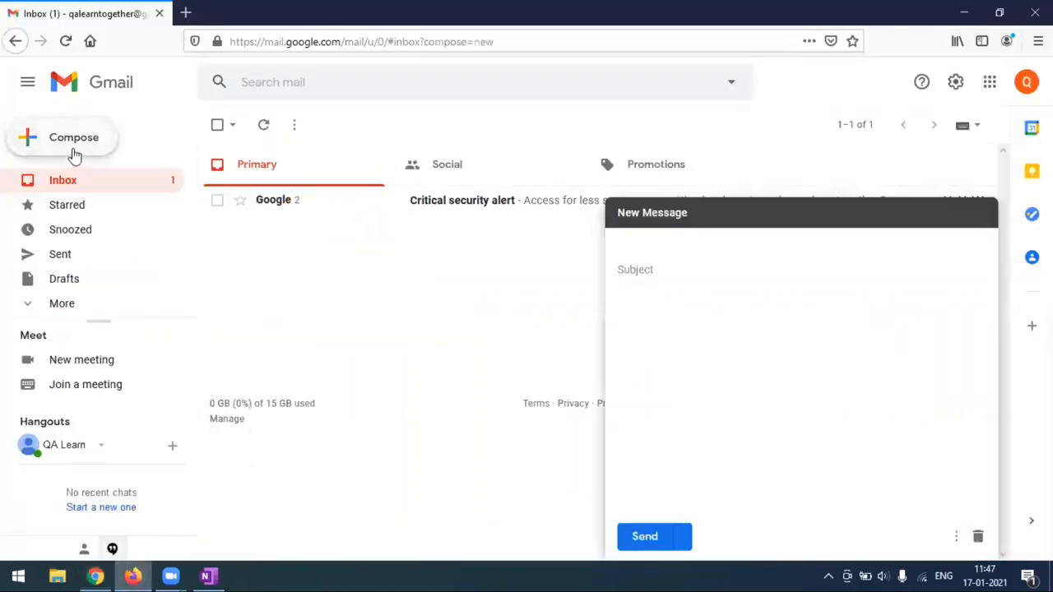
text(q)
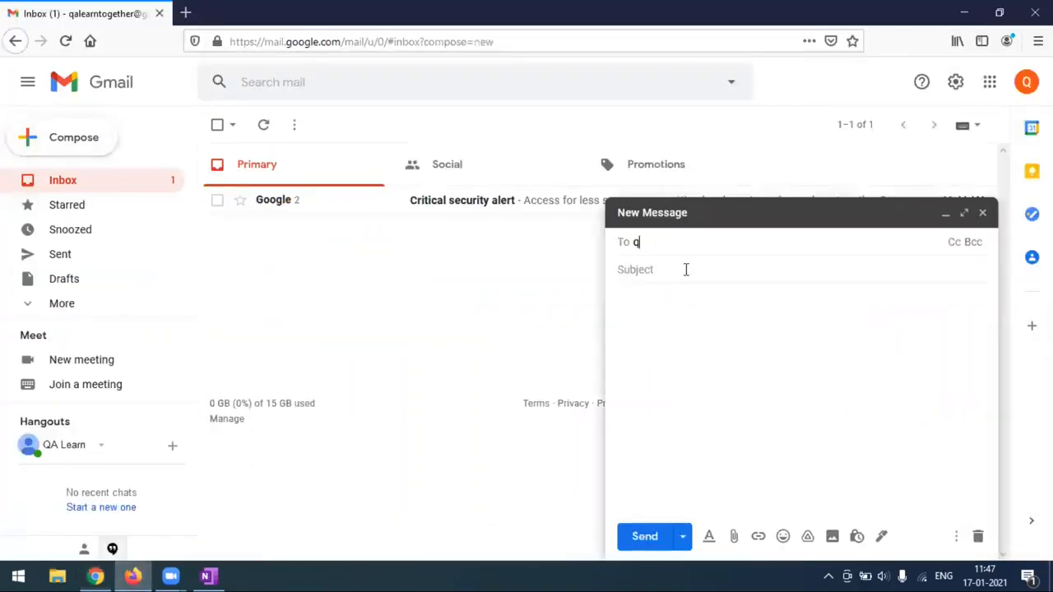
text(a)
click(729, 284)
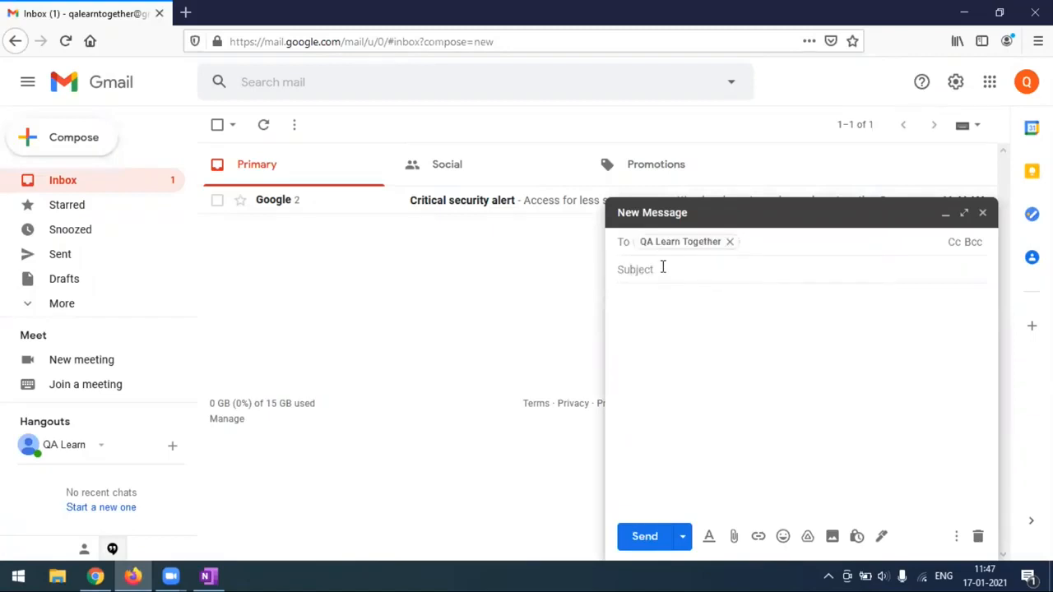
click(662, 269)
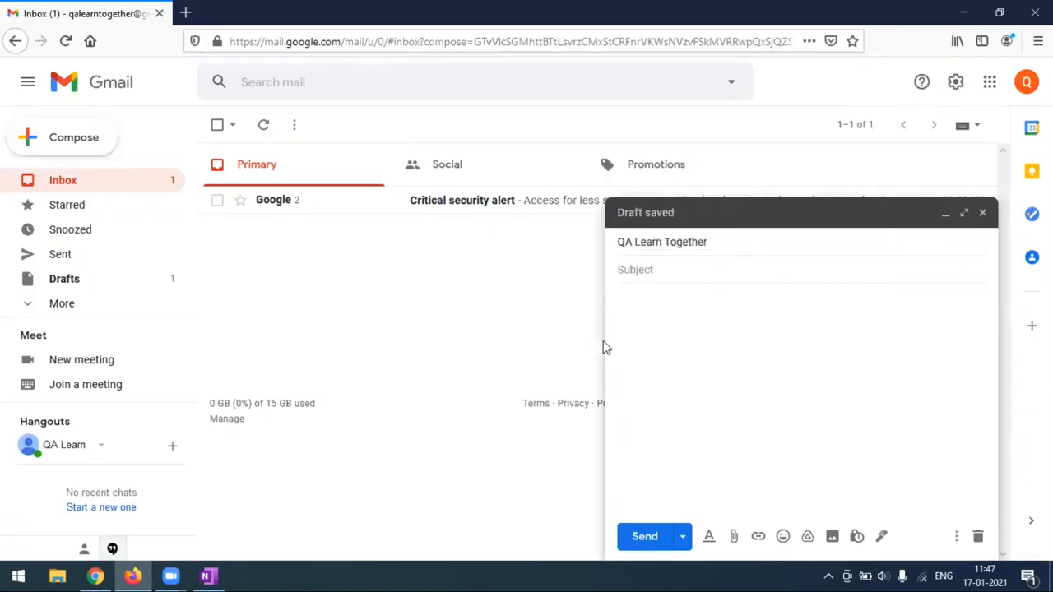
text(triggermyjob)
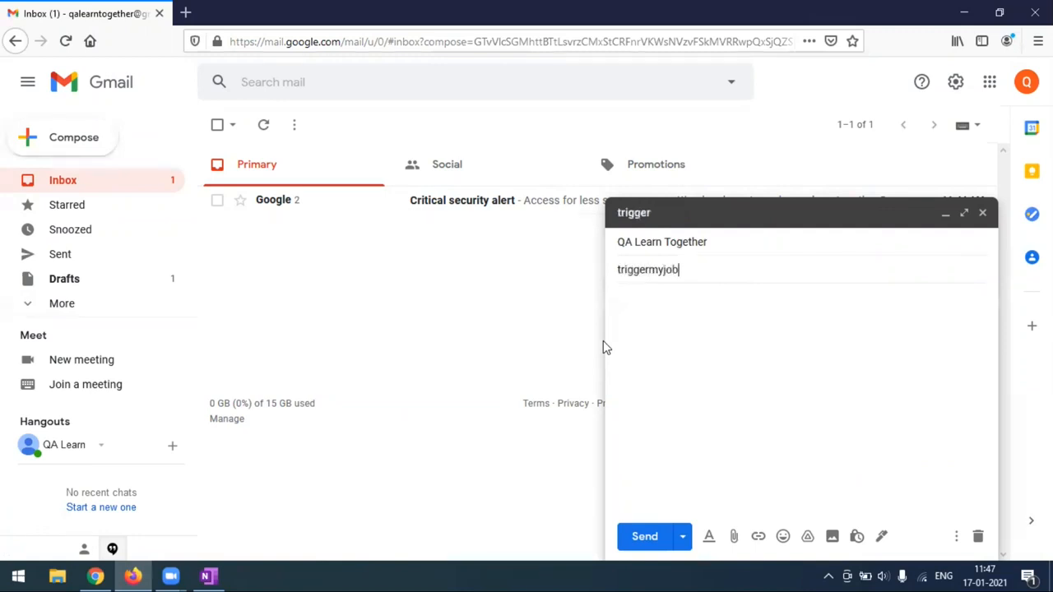
click(706, 303)
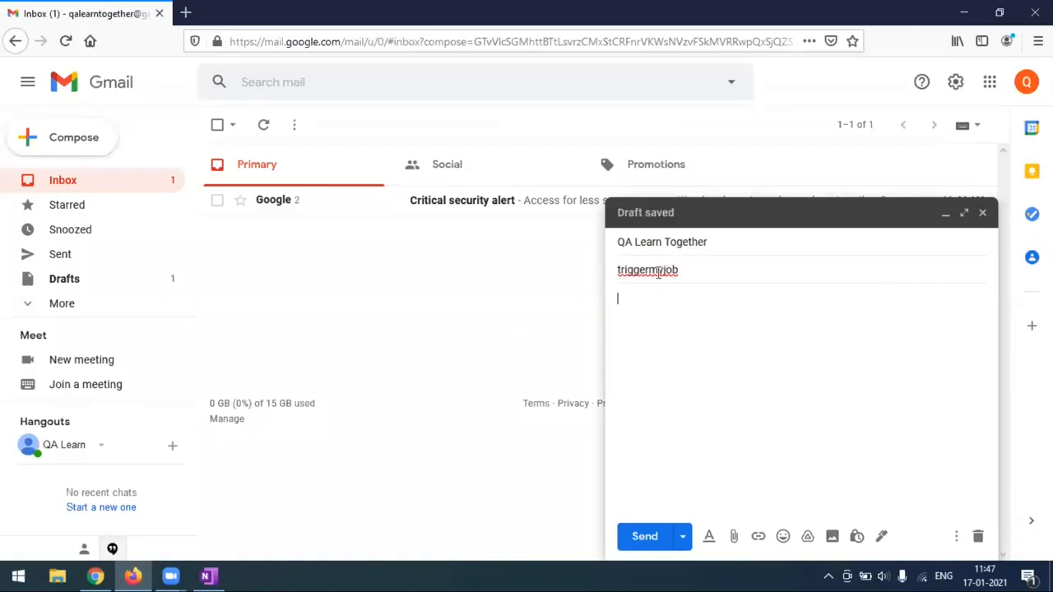
click(644, 538)
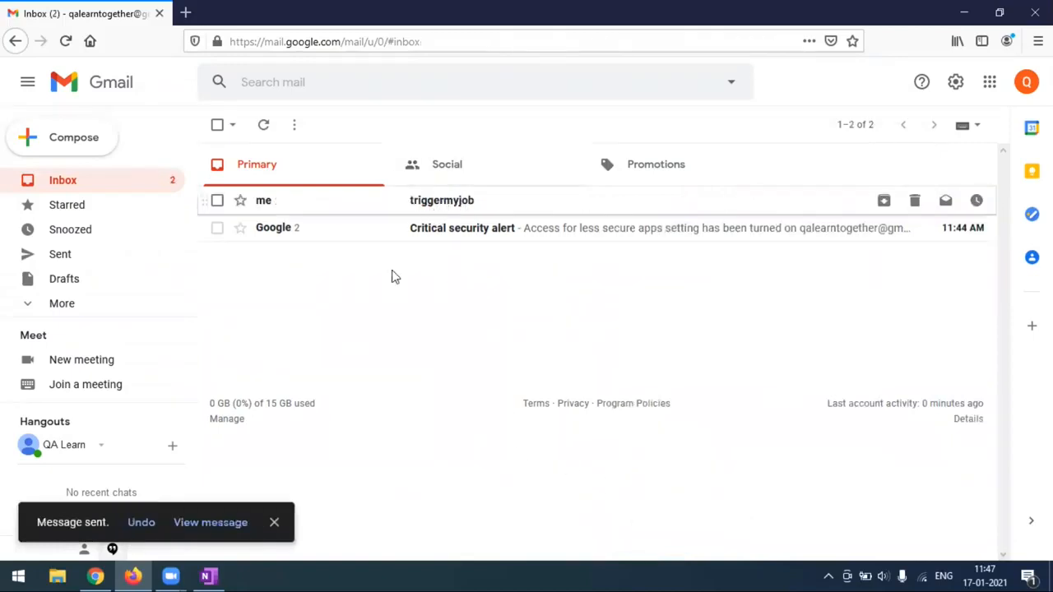
click(96, 576)
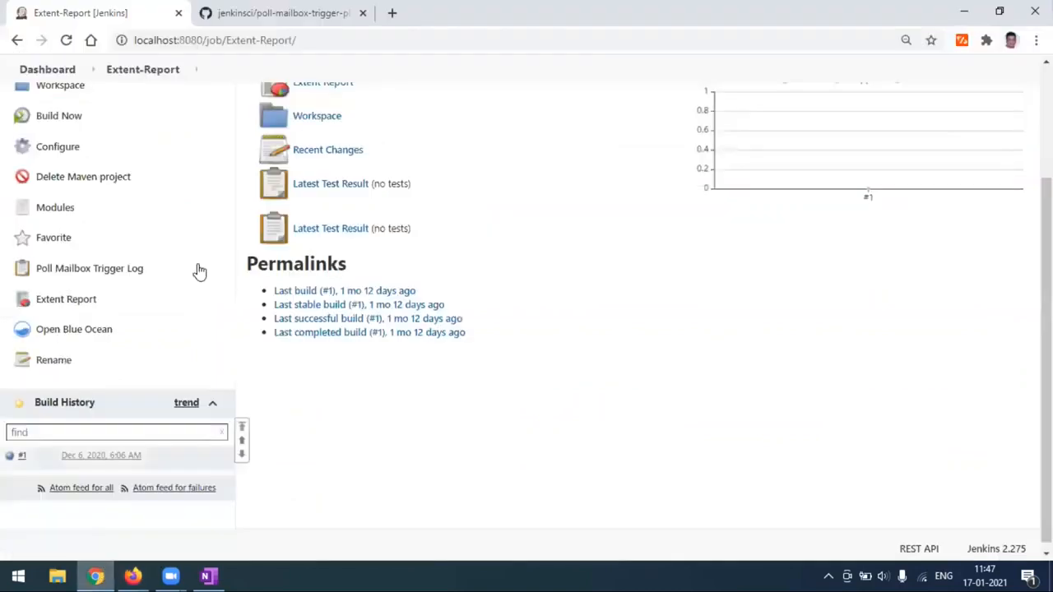
Reload the job page and check build #1's console log.
click(66, 41)
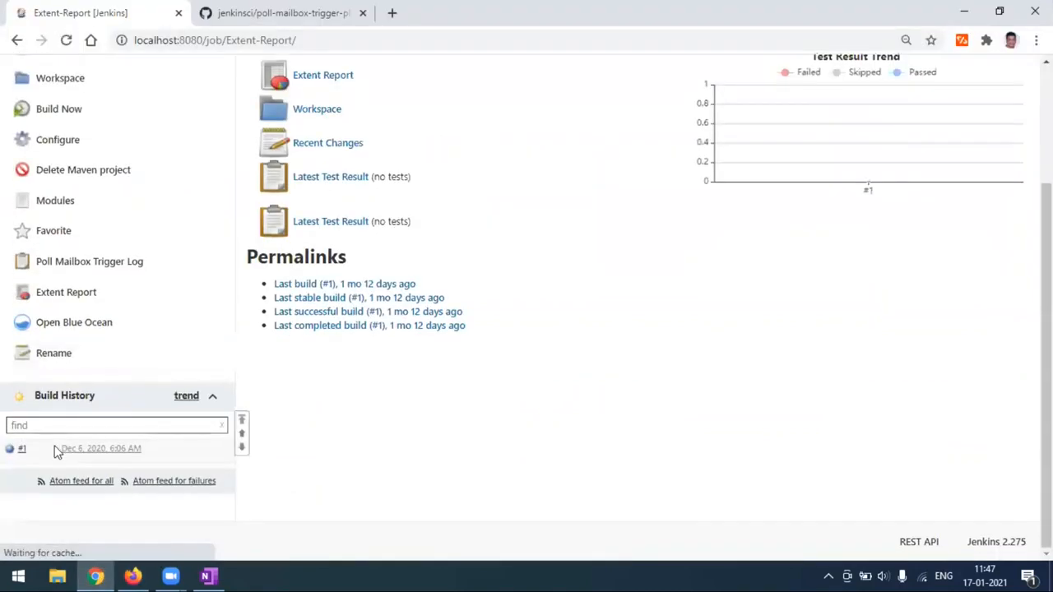
click(108, 451)
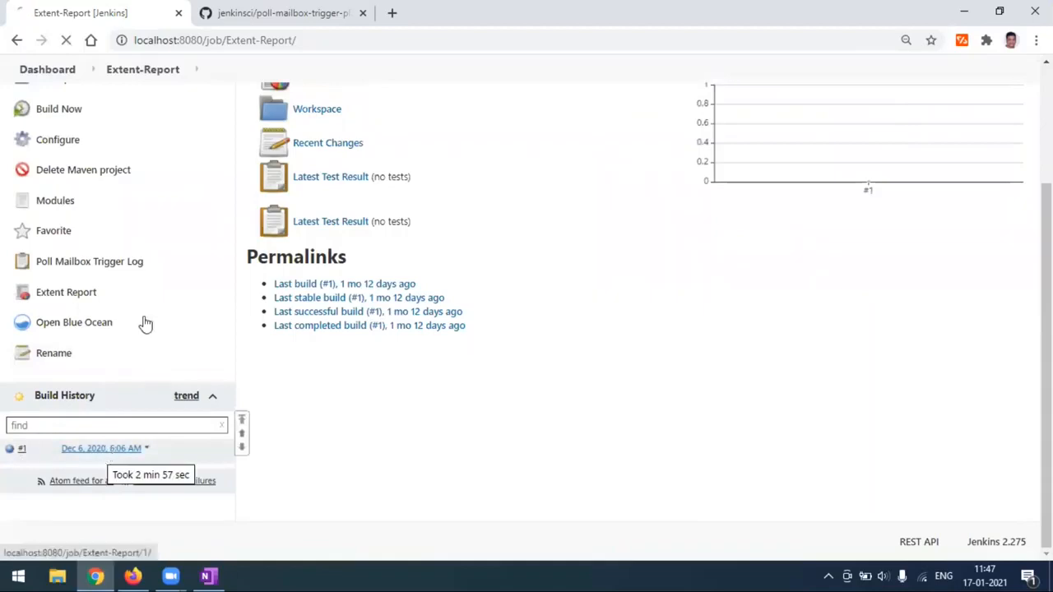
click(70, 239)
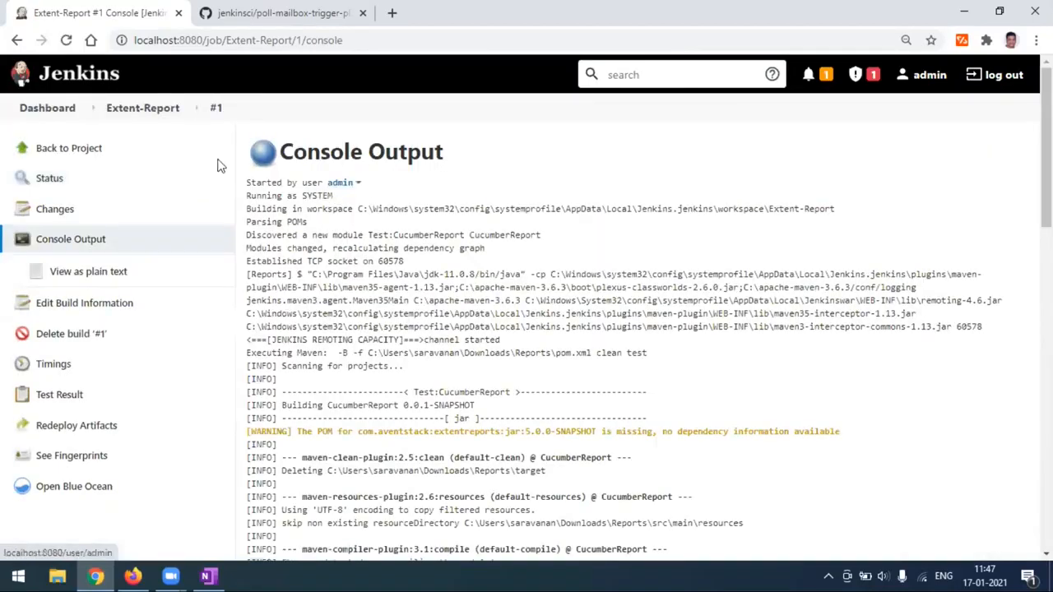
click(88, 156)
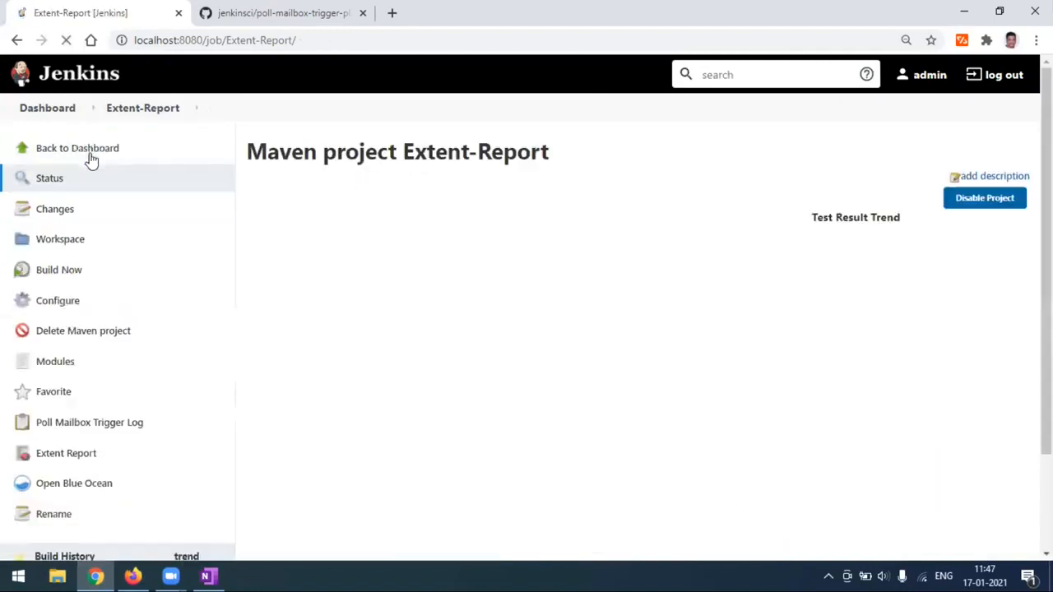
Open the new build #2 from Build History.
scroll(129, 341, down, 2)
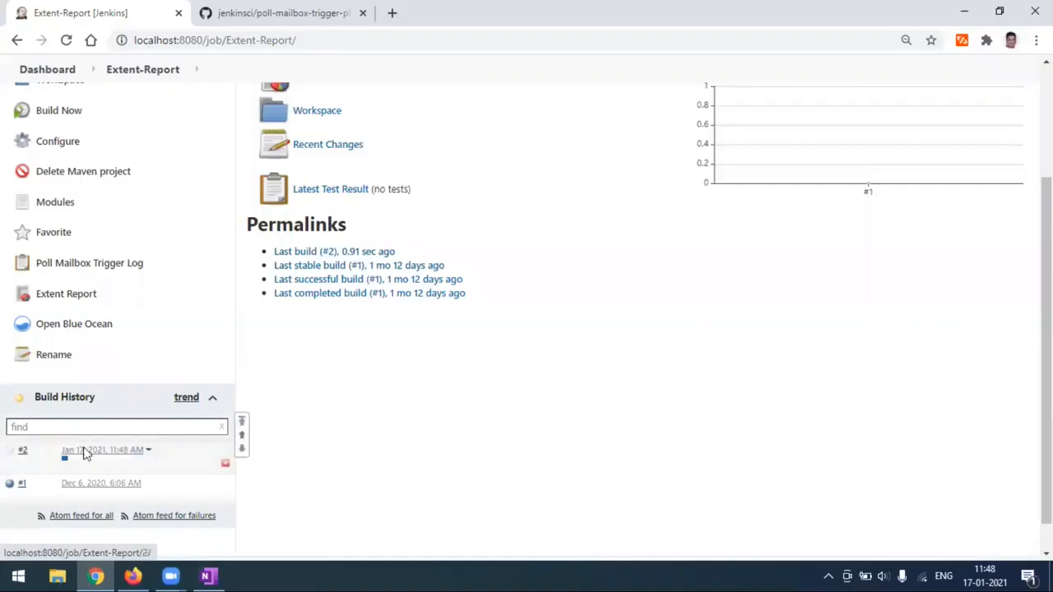
mouse_move(117, 465)
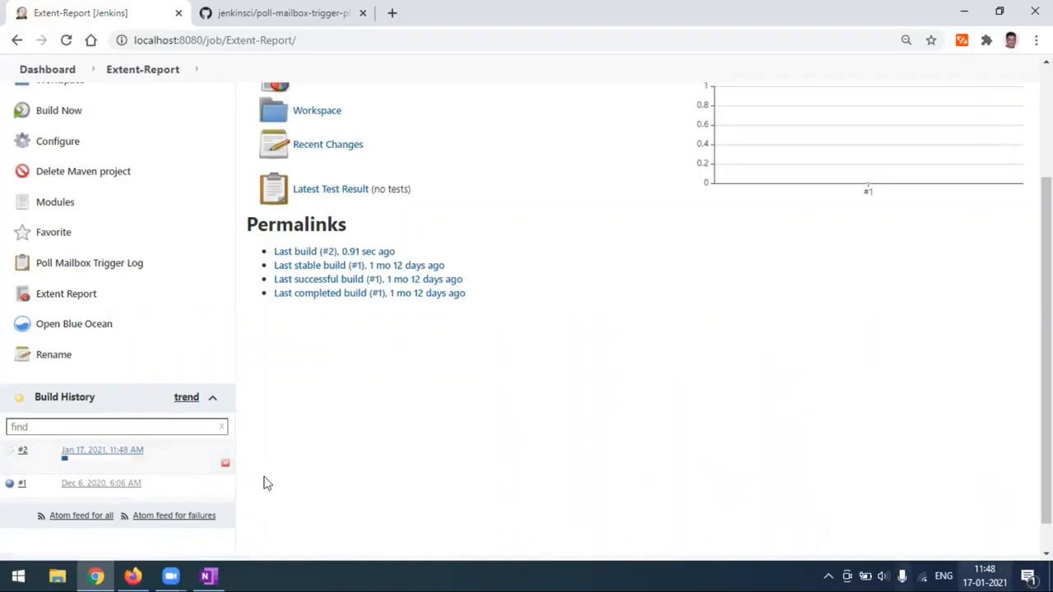
click(108, 455)
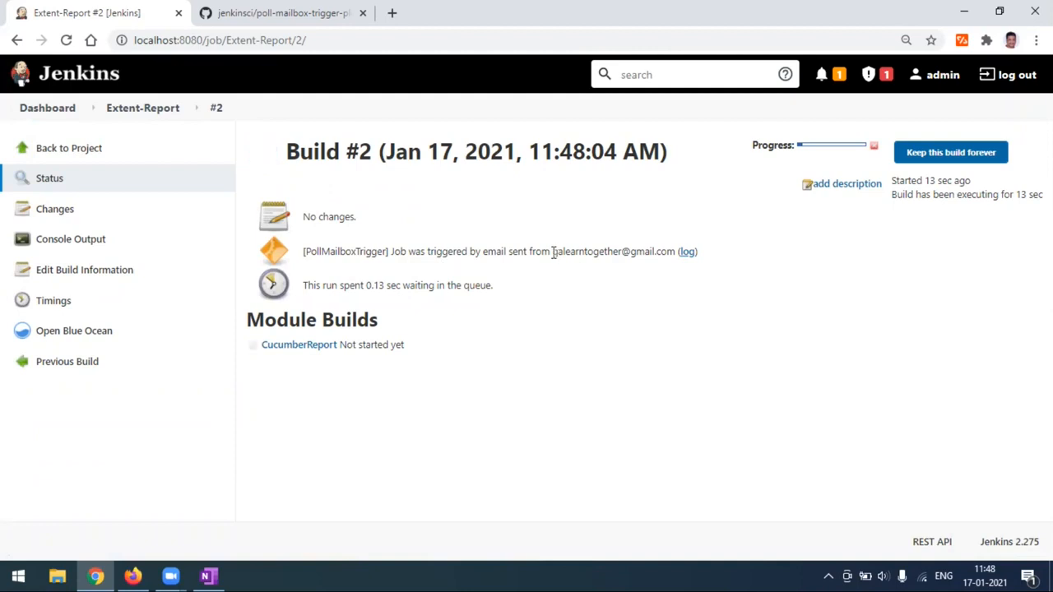
Inspect build #2's console for the PollMailboxTrigger cause, sender address, and clean test Maven goals.
drag(610, 252, 675, 252)
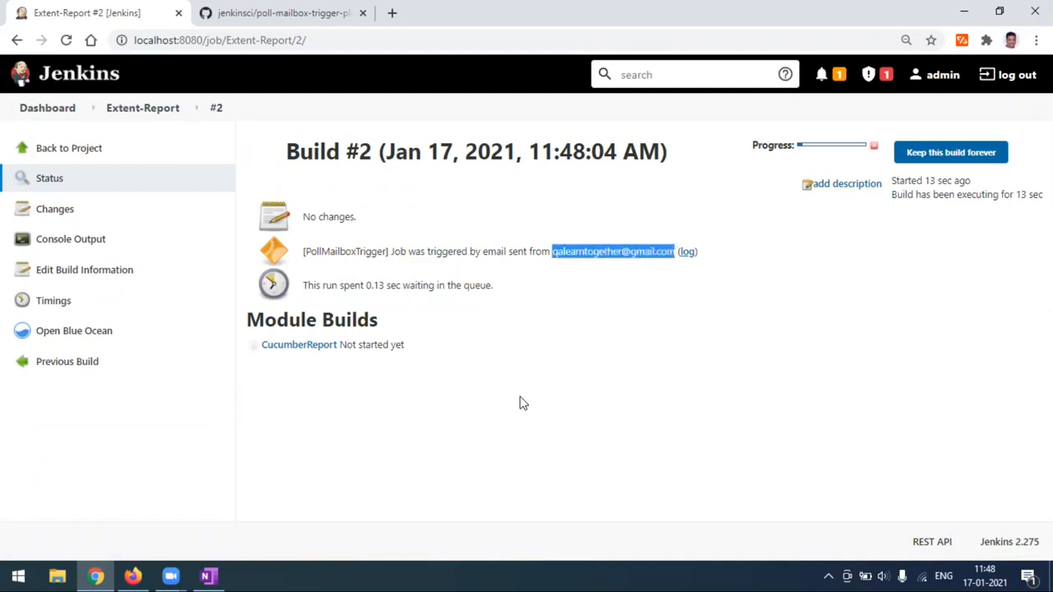
click(168, 213)
click(72, 243)
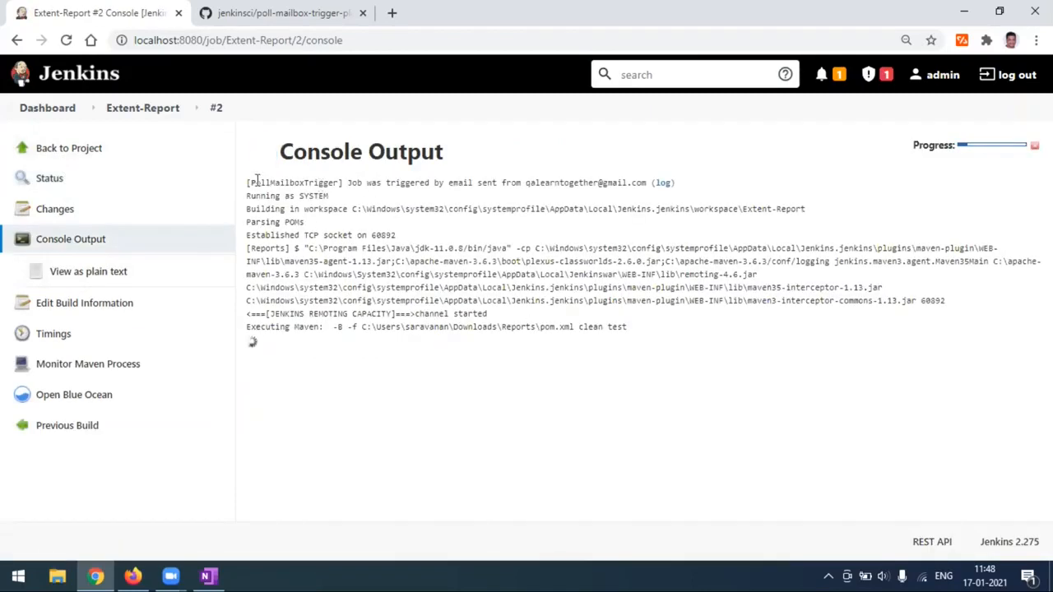
drag(247, 183, 652, 186)
click(368, 197)
click(548, 197)
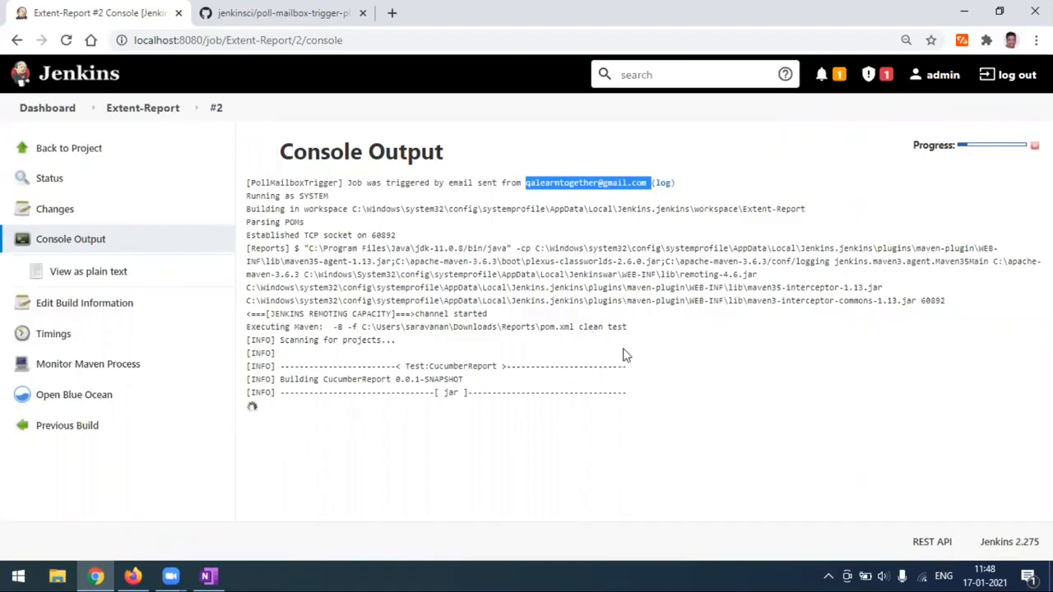
drag(582, 326, 661, 327)
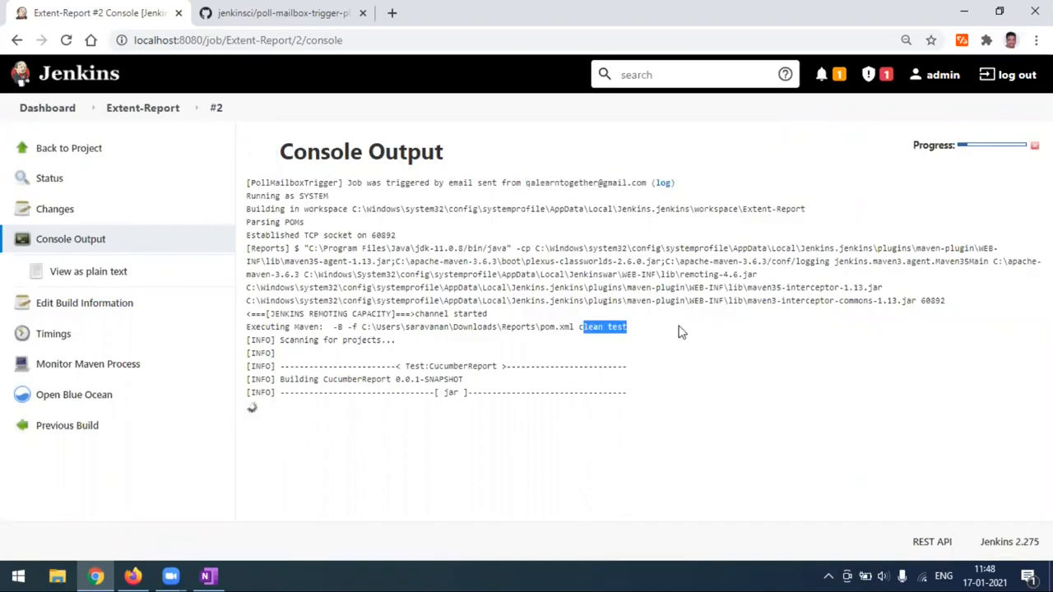
click(677, 332)
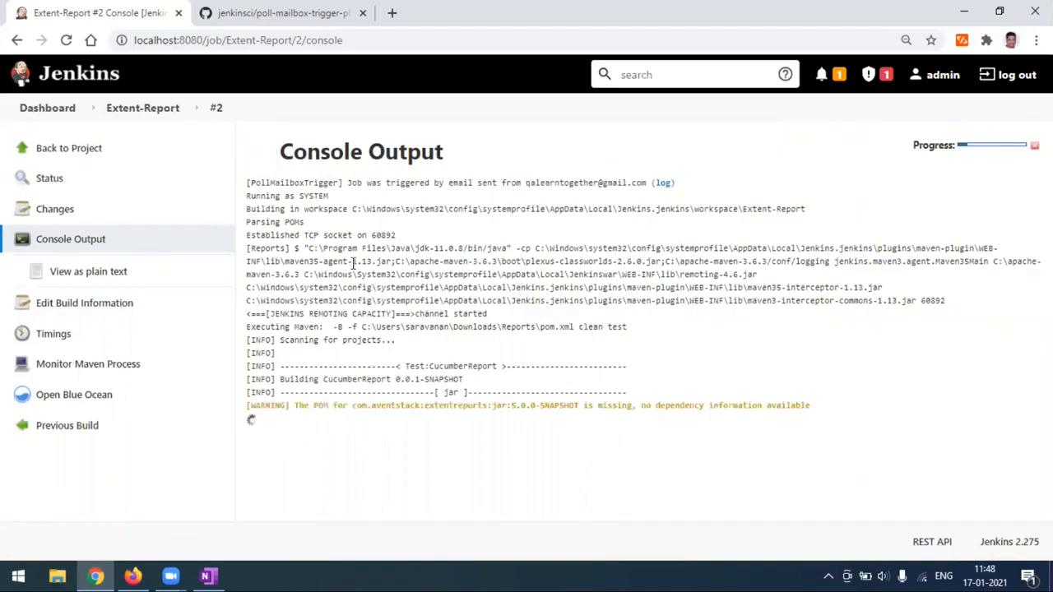
click(65, 156)
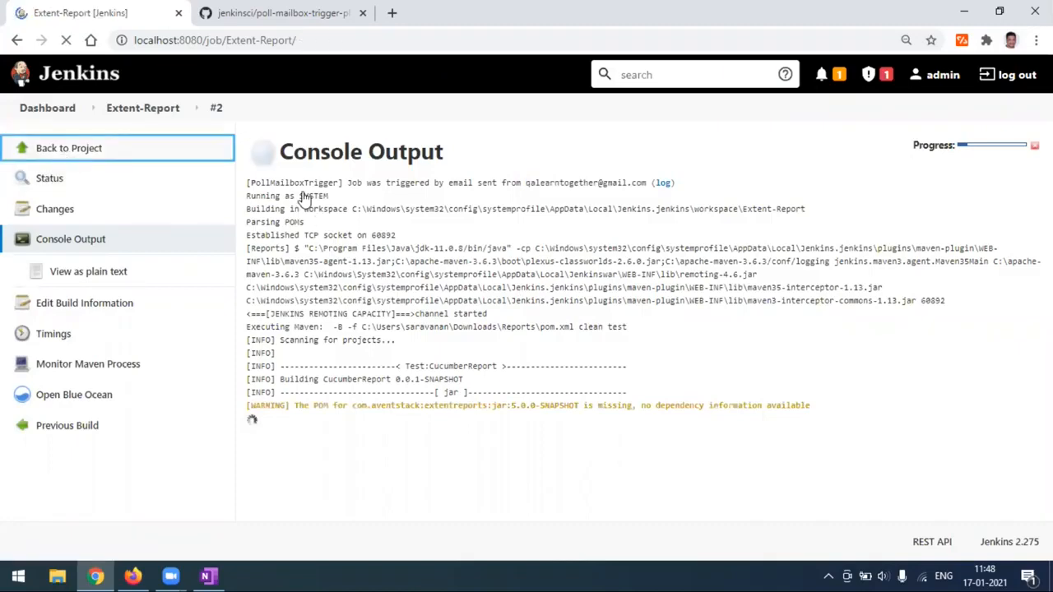
Compare build #1's details with build #2's PollMailboxTrigger cause.
scroll(160, 425, down, 3)
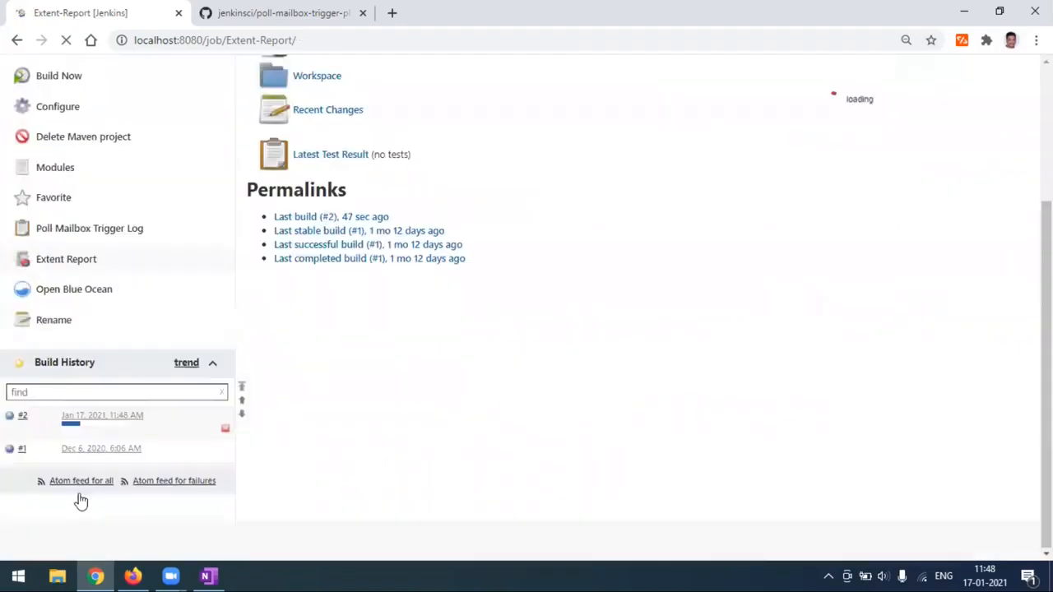
click(94, 451)
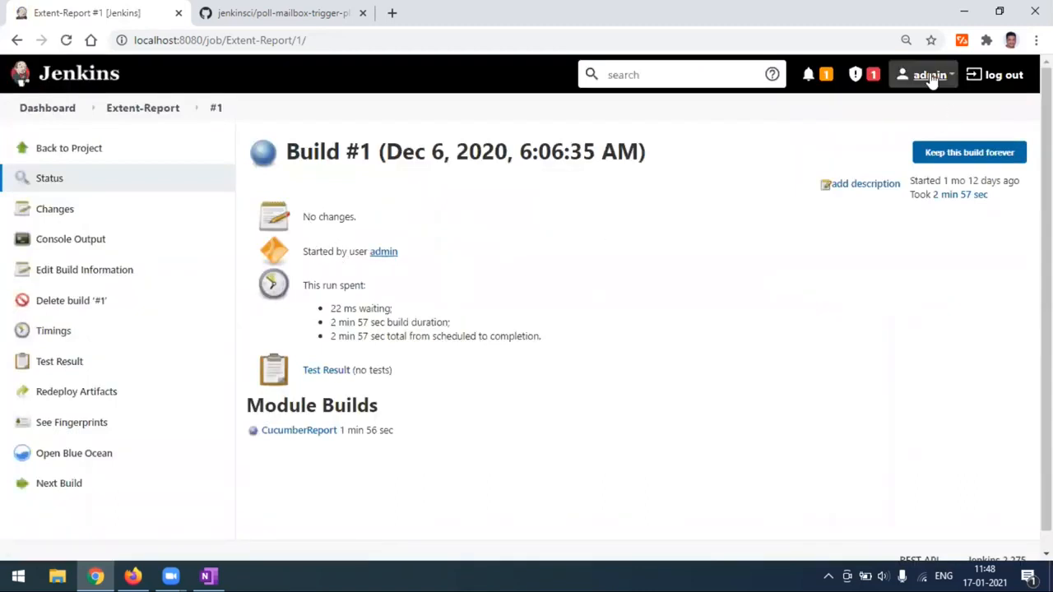
click(98, 153)
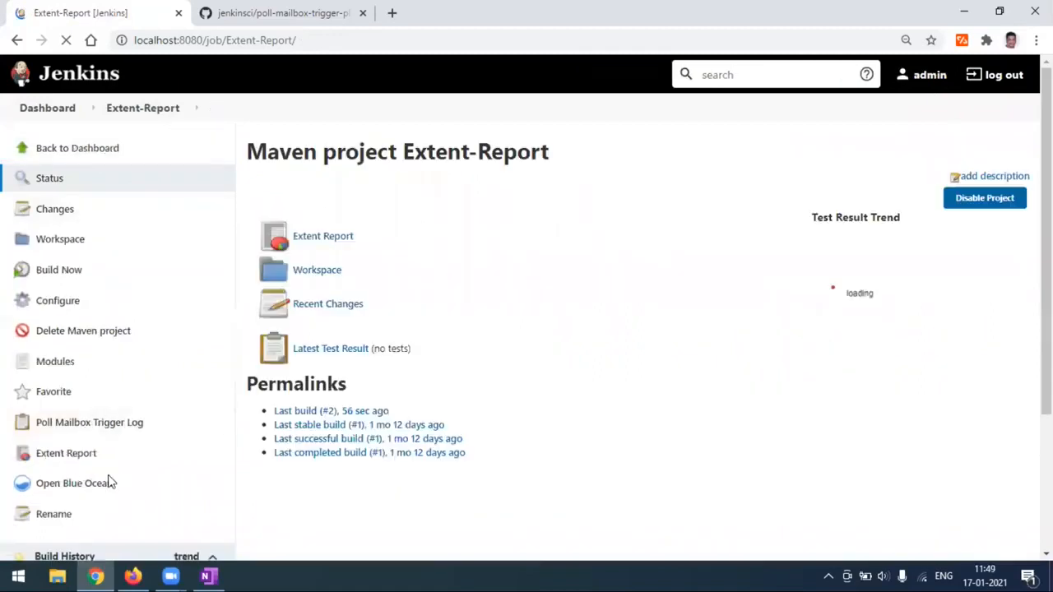
scroll(108, 480, down, 3)
click(77, 421)
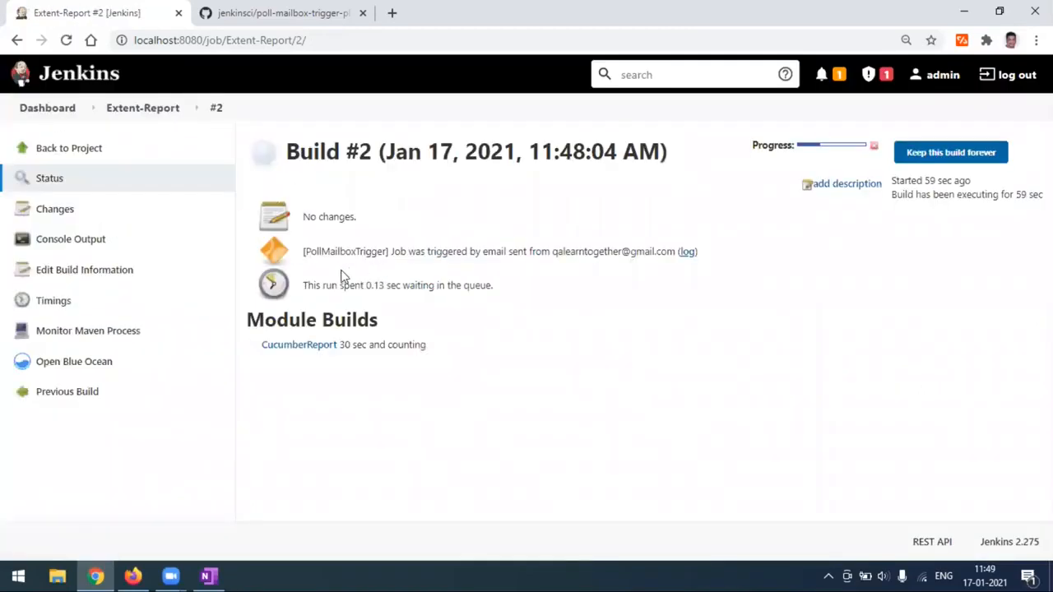
drag(304, 252, 400, 230)
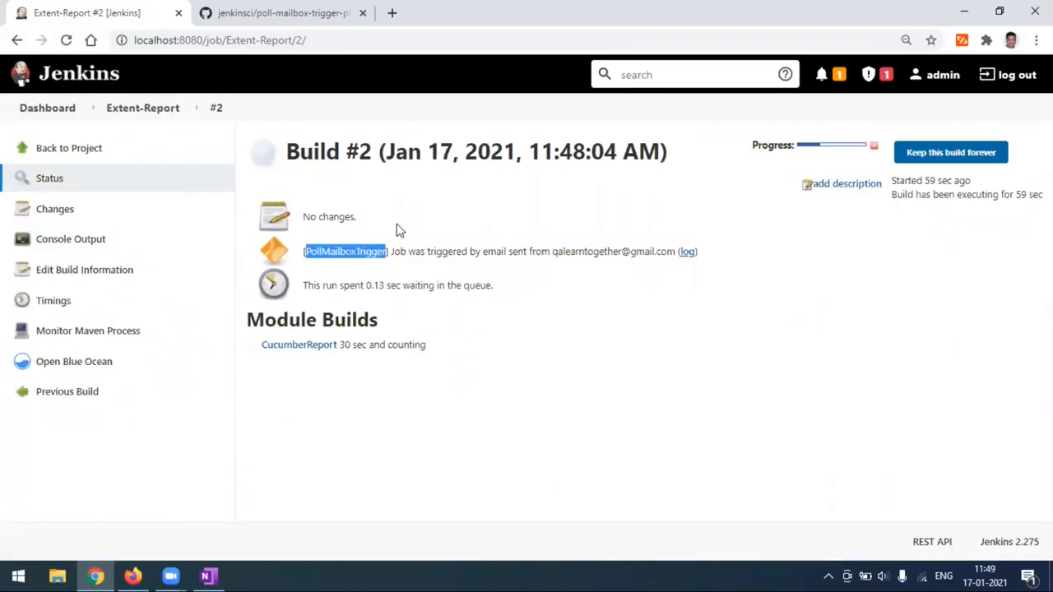
Check the Gmail inbox, return to the Extent-Report project page, and bring up OneNote.
click(131, 576)
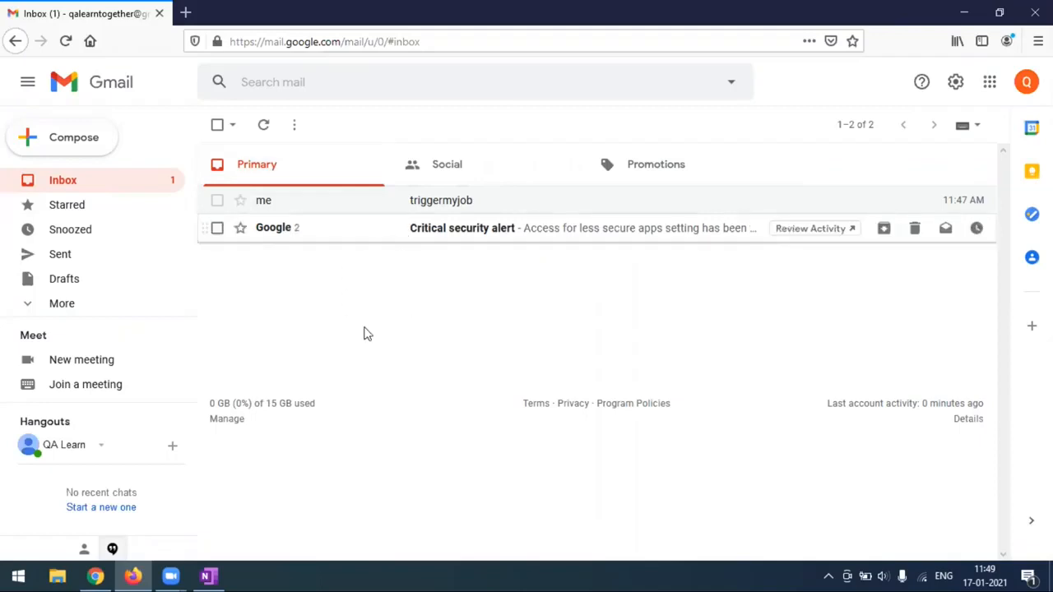
click(96, 576)
click(86, 156)
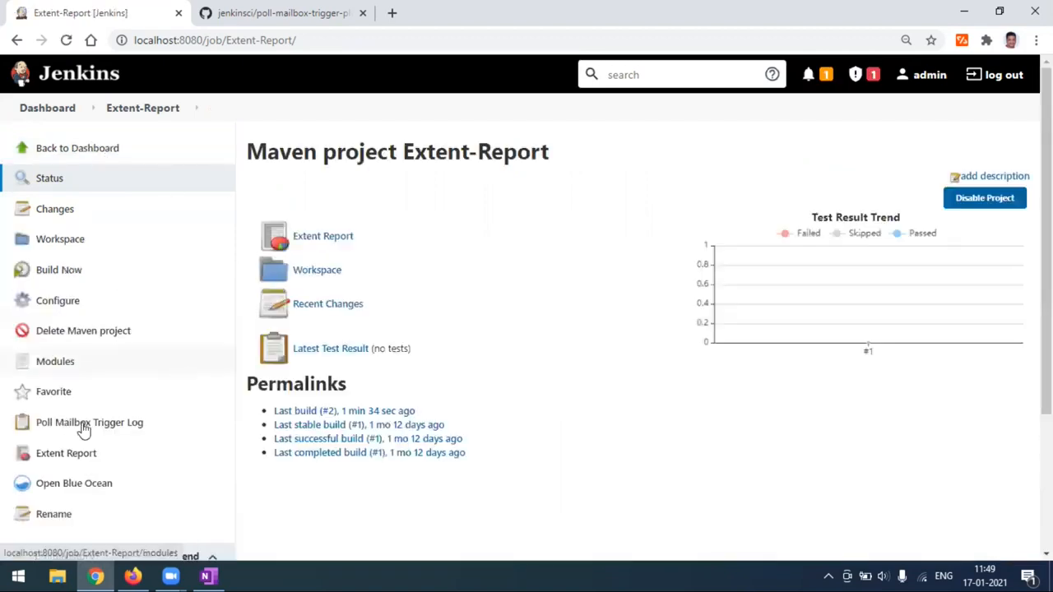
scroll(85, 428, down, 3)
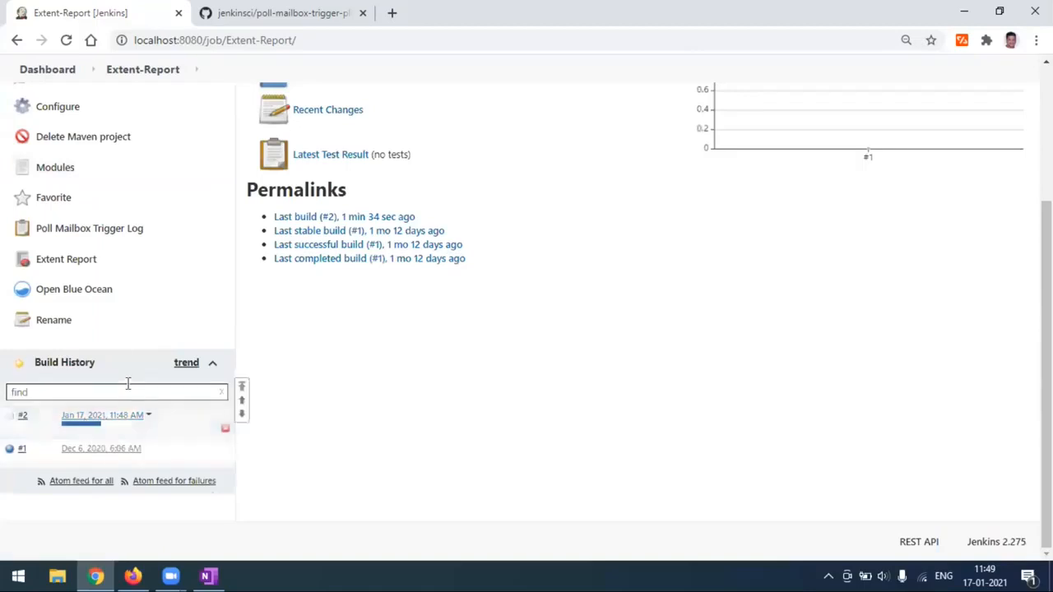
click(207, 575)
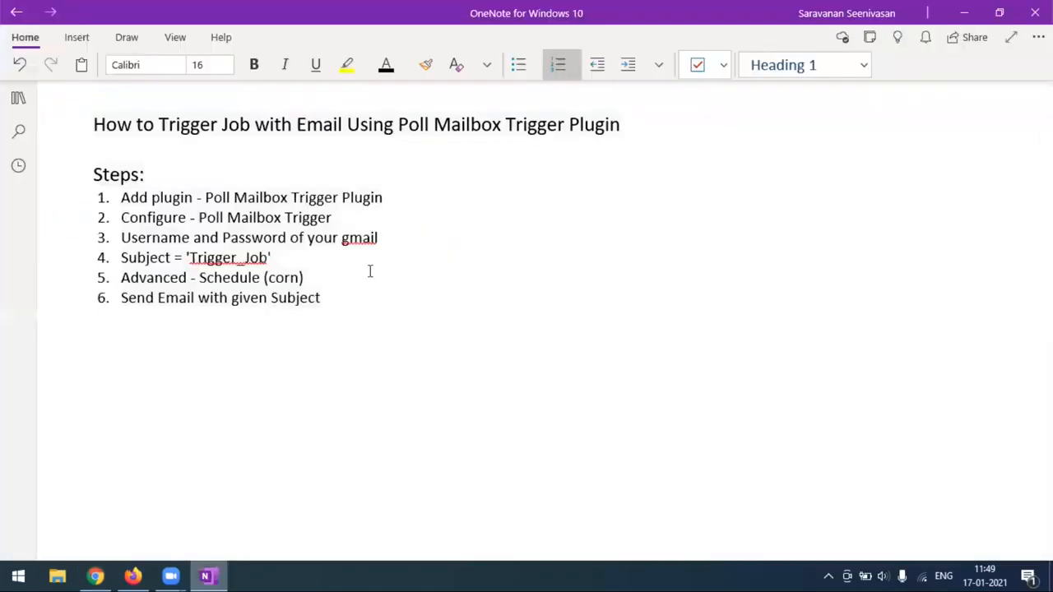
Review the OneNote notes on Poll Mailbox Trigger, Trigger_Job in step 4, and step 5's schedule.
drag(206, 197, 200, 221)
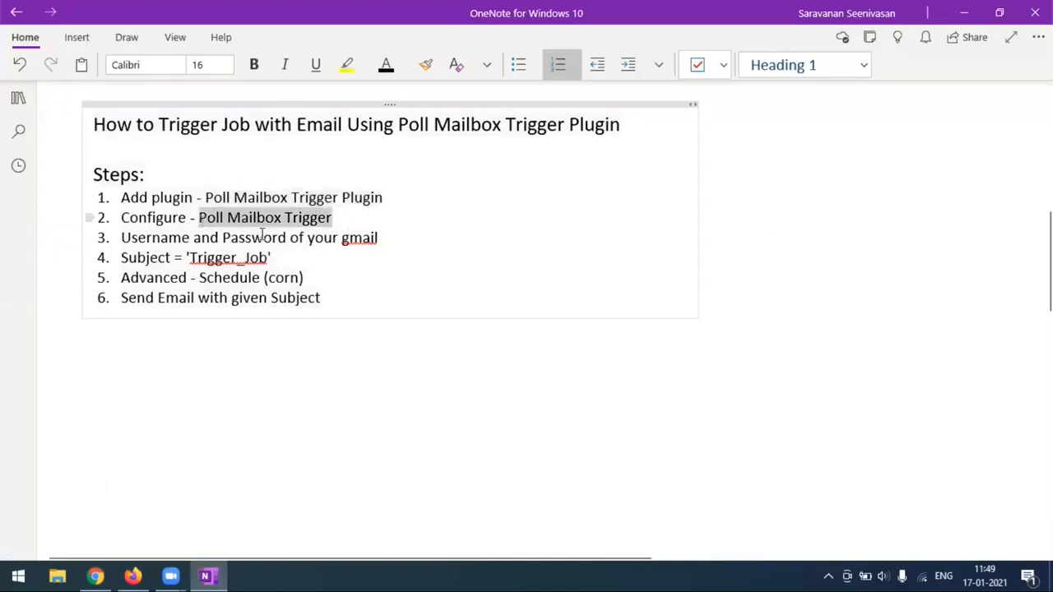
click(337, 255)
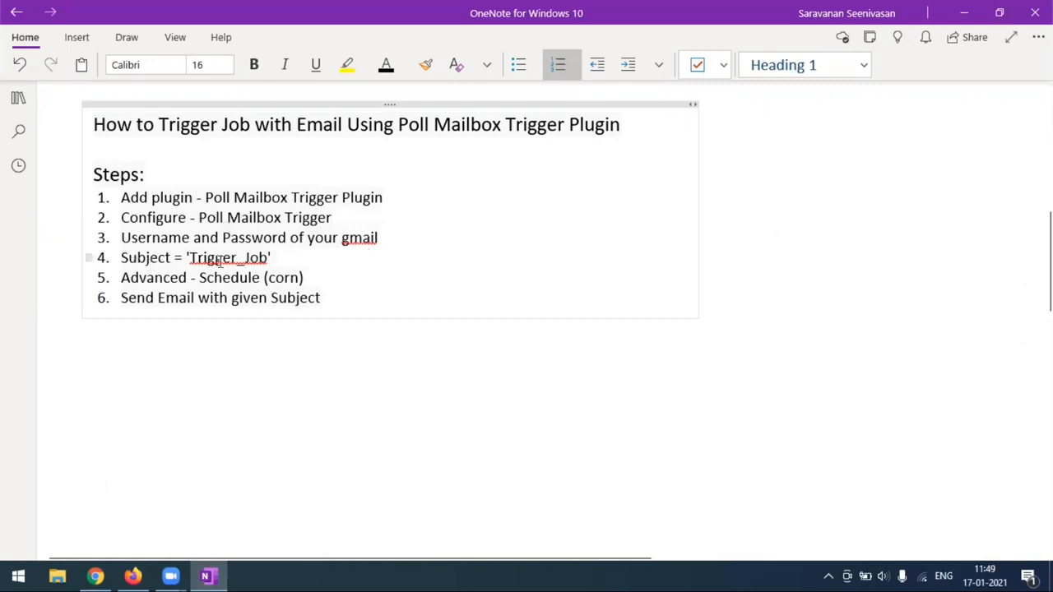
drag(189, 257, 316, 264)
click(325, 280)
key(shift+Left)
key(shift+Left)
key(shift+Left)
key(shift+Left)
key(shift+Left)
key(shift+Left)
key(shift+Left)
key(shift+Left)
key(shift+Left)
key(shift+Left)
key(shift+Left)
key(shift+Left)
key(shift+Left)
key(shift+Left)
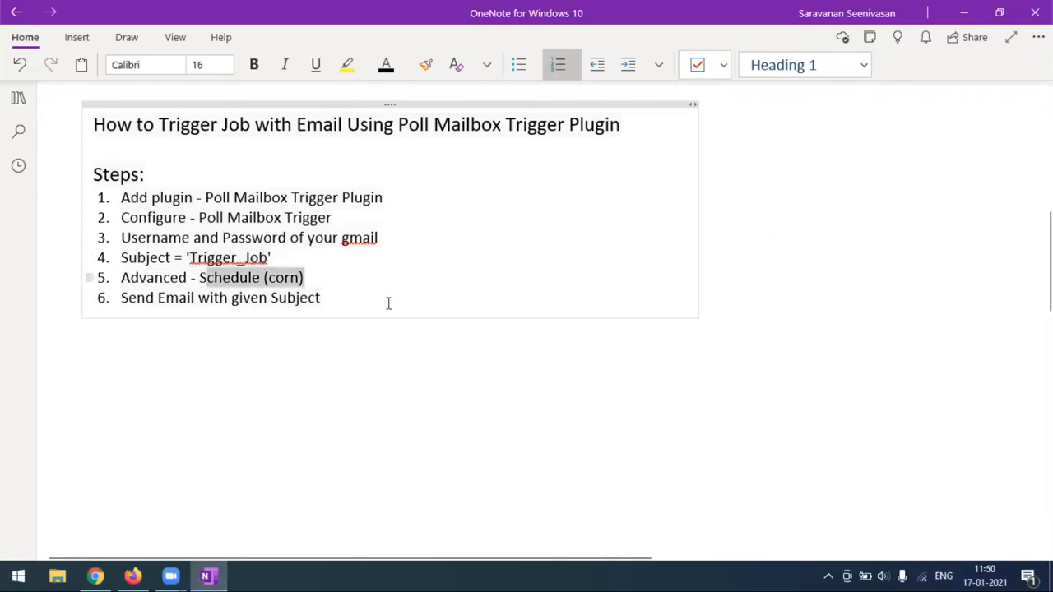
click(388, 303)
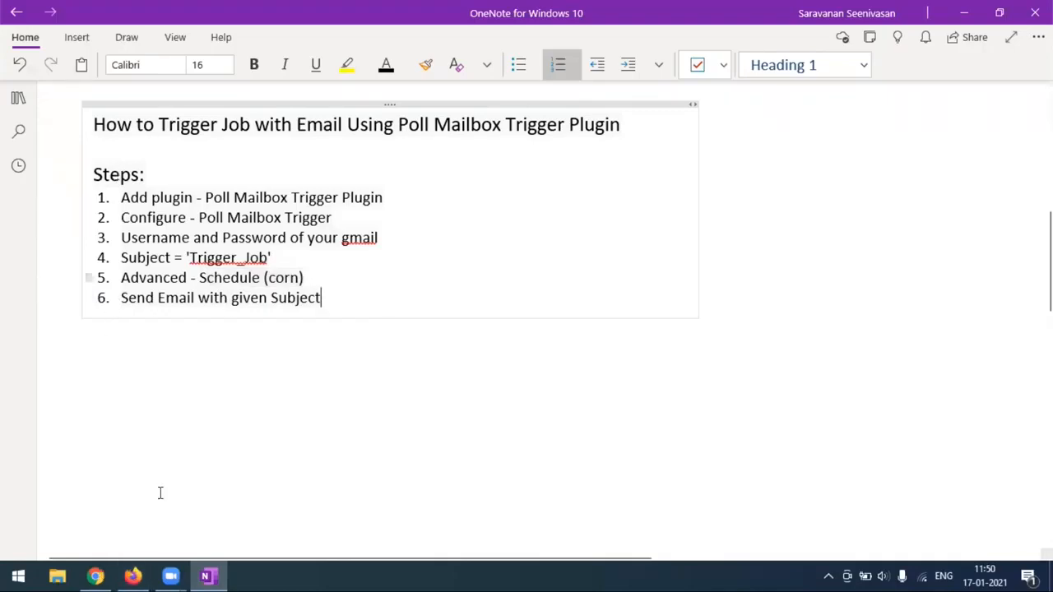
click(95, 575)
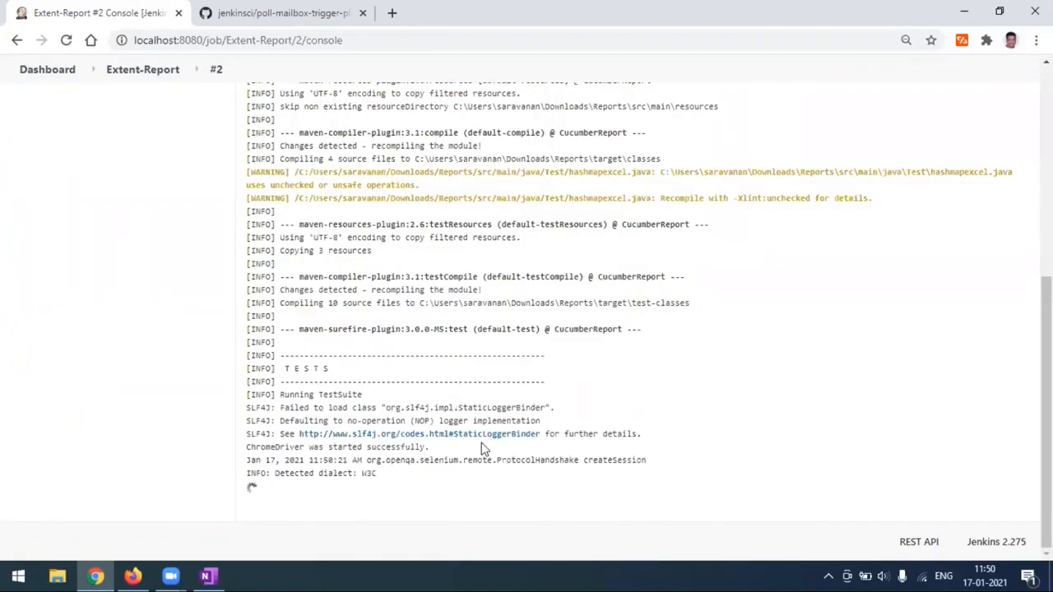
Read build #2's console end, noting BUILD SUCCESS and the archived HTML report path.
scroll(644, 434, up, 5)
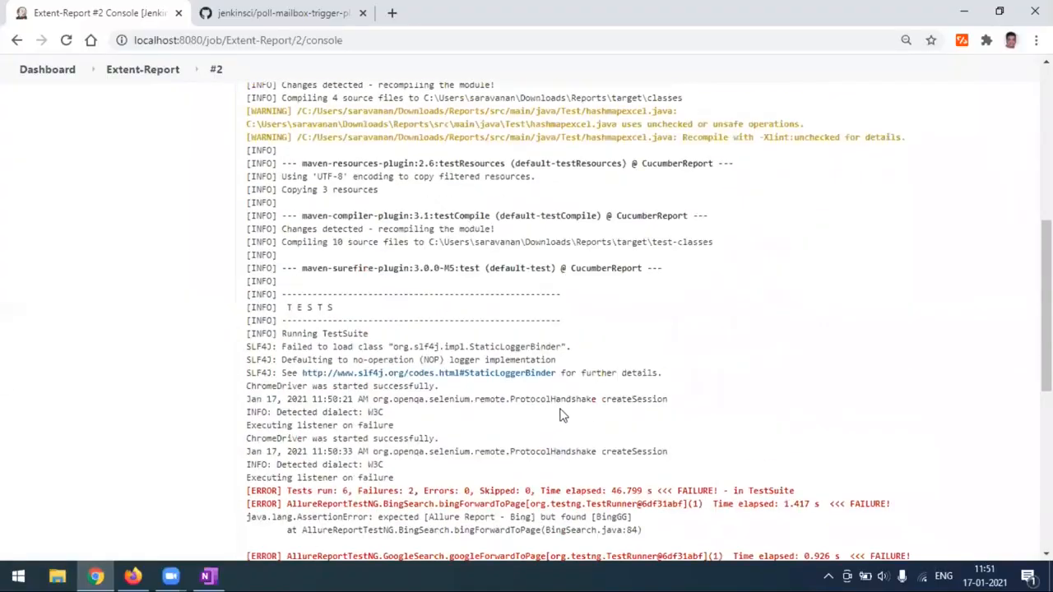
scroll(488, 322, down, 3)
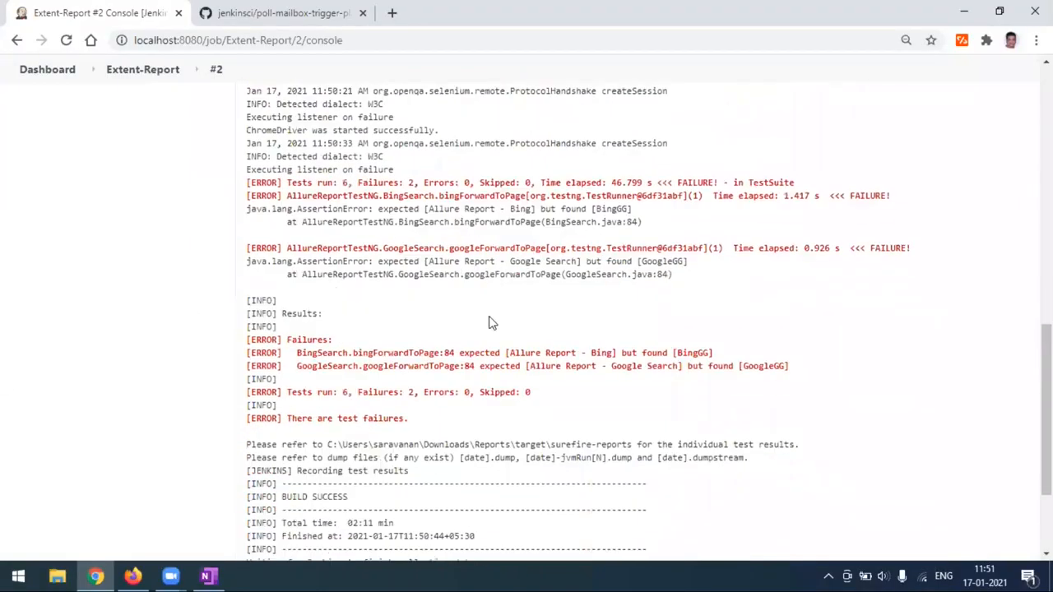
scroll(489, 322, down, 2)
drag(281, 345, 349, 346)
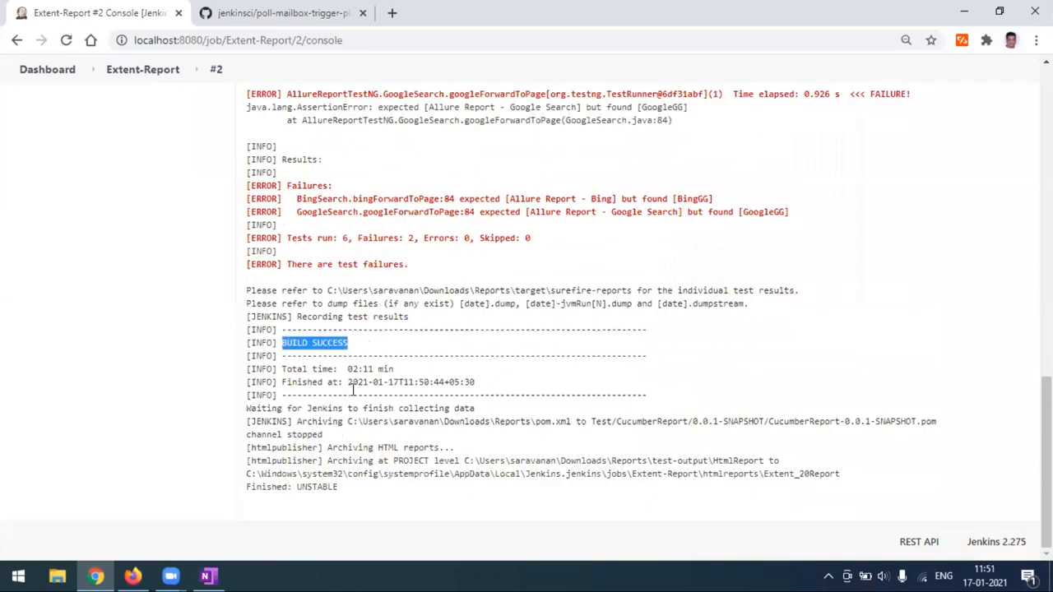
drag(301, 474, 837, 447)
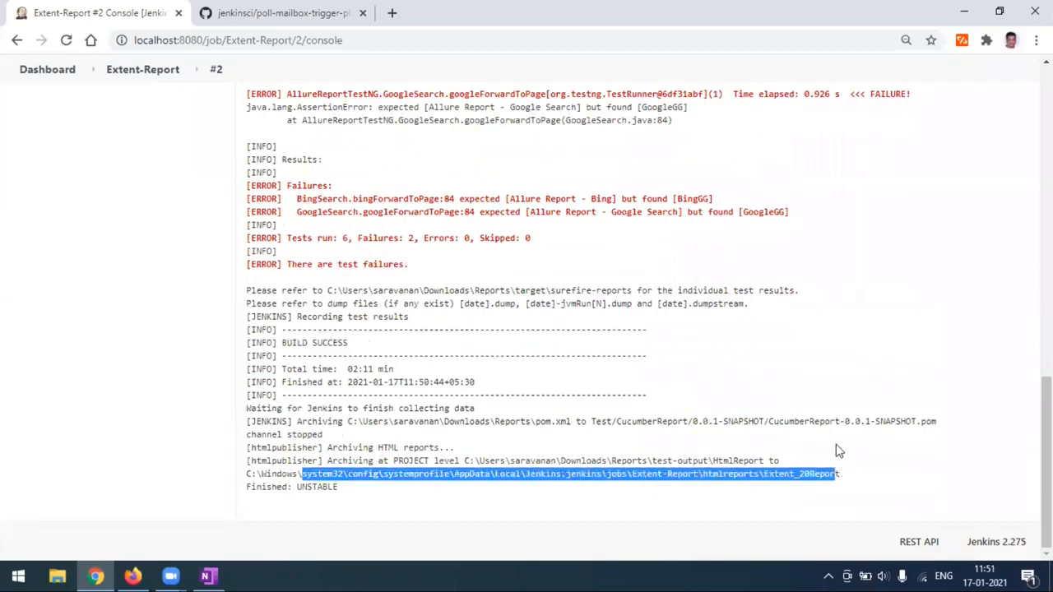
click(836, 447)
scroll(616, 392, up, 3)
scroll(370, 467, up, 15)
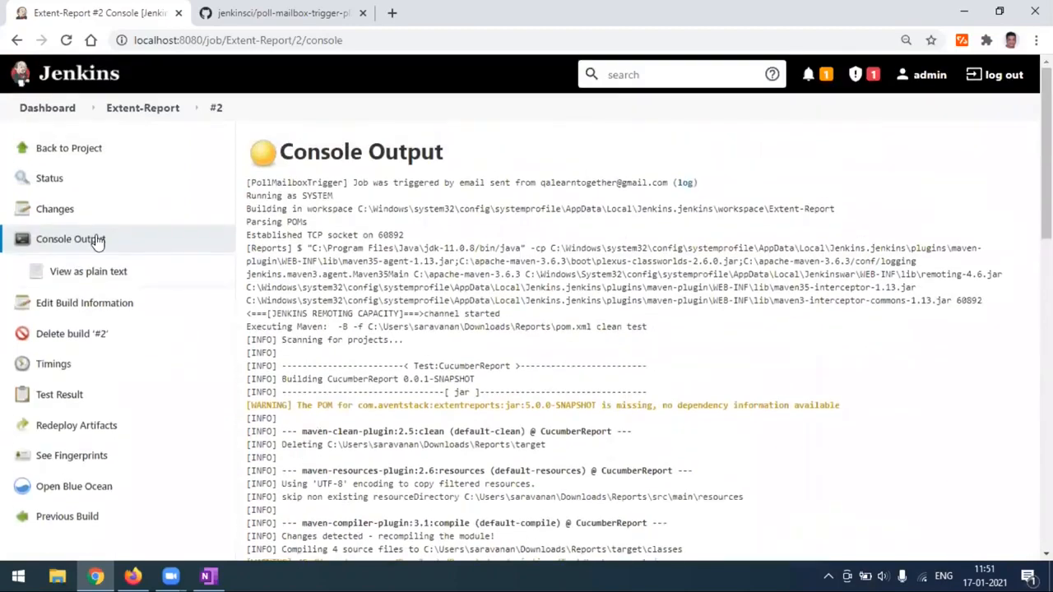
Reopen finished build #2 from the project page and check Build History.
click(89, 155)
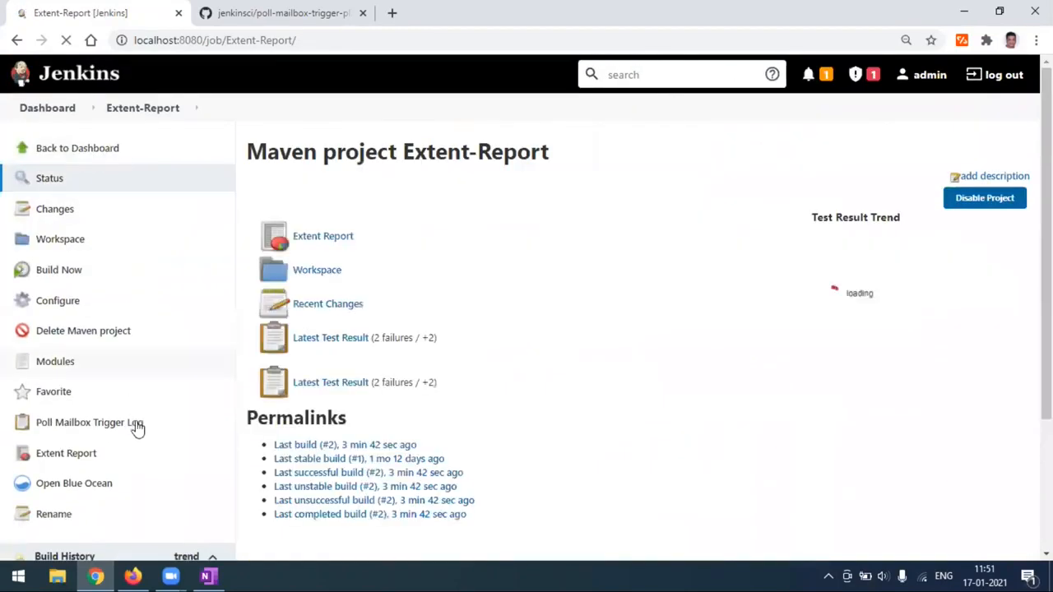
scroll(136, 426, down, 3)
click(83, 429)
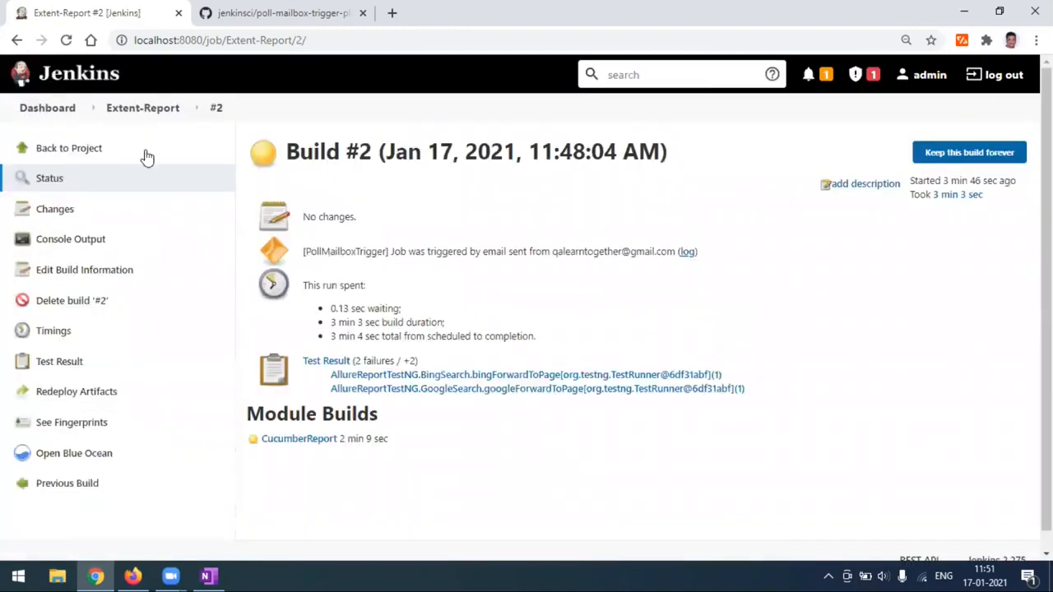
click(58, 153)
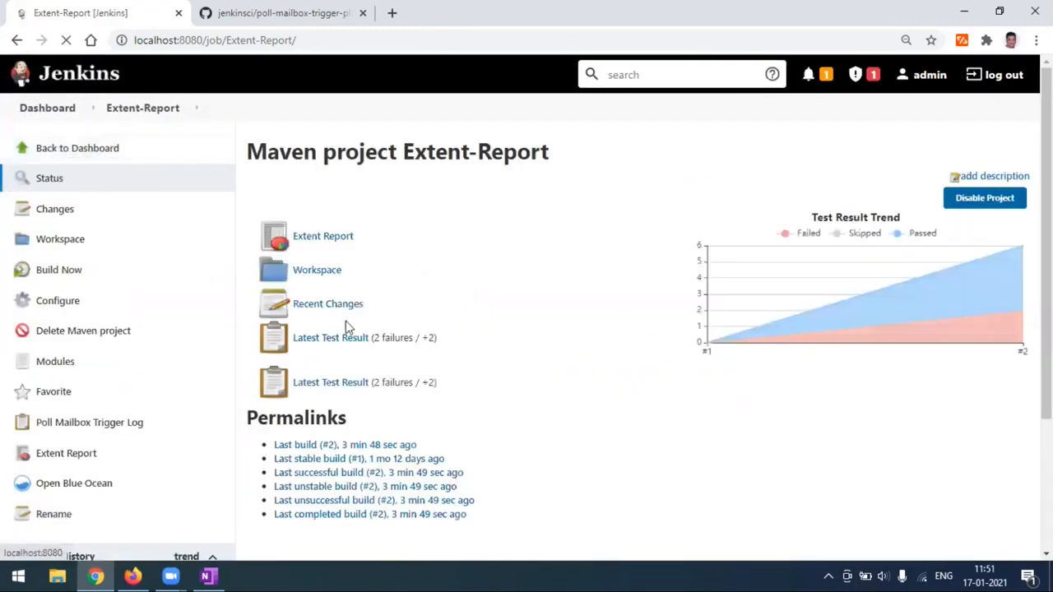
scroll(123, 475, down, 3)
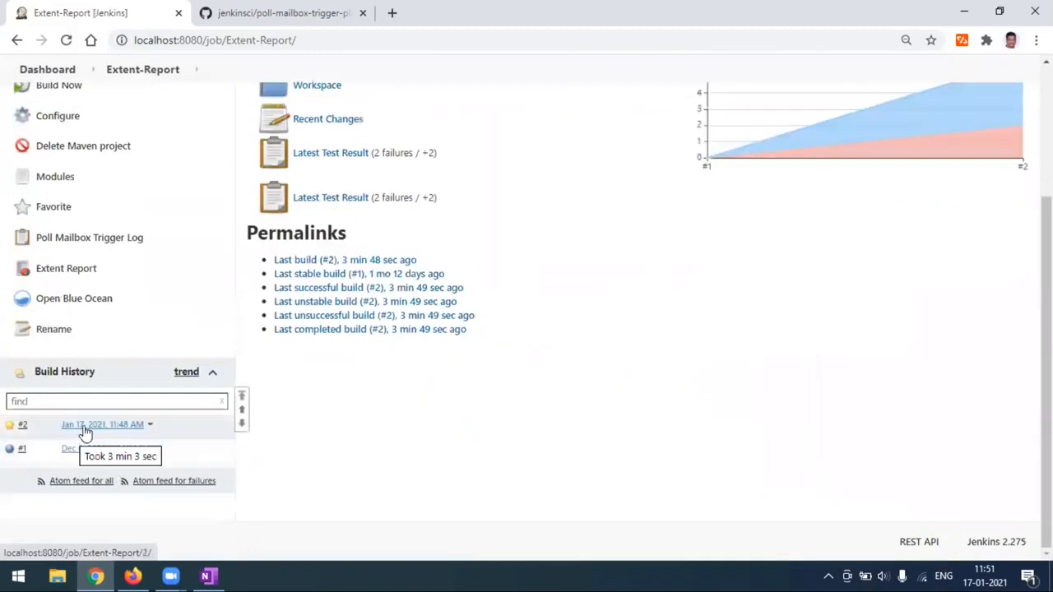
Send a new Gmail message with subject 'triggermyjob' to your own address.
mouse_move(133, 574)
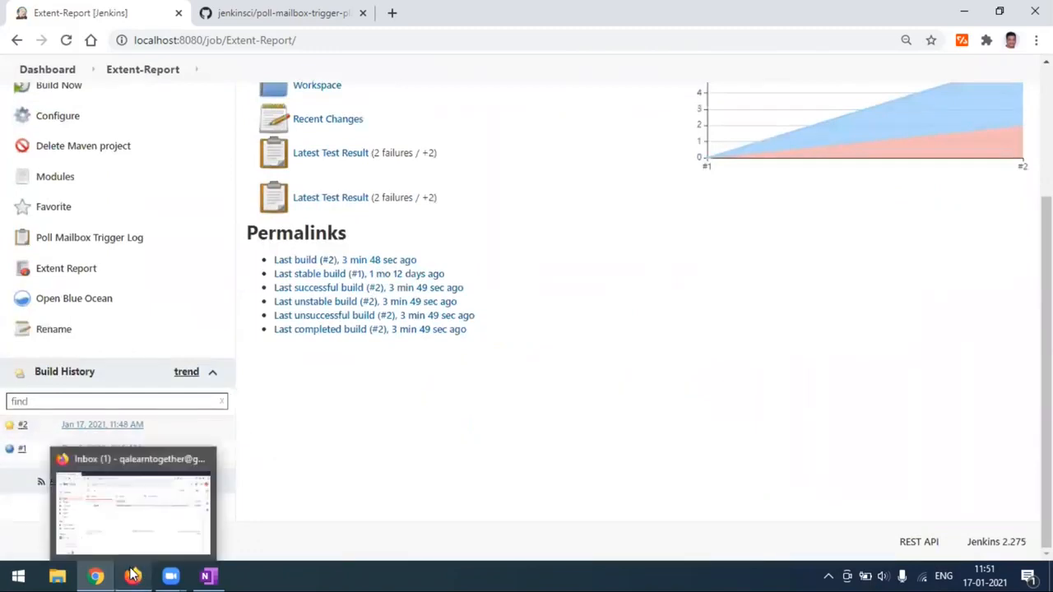
click(133, 574)
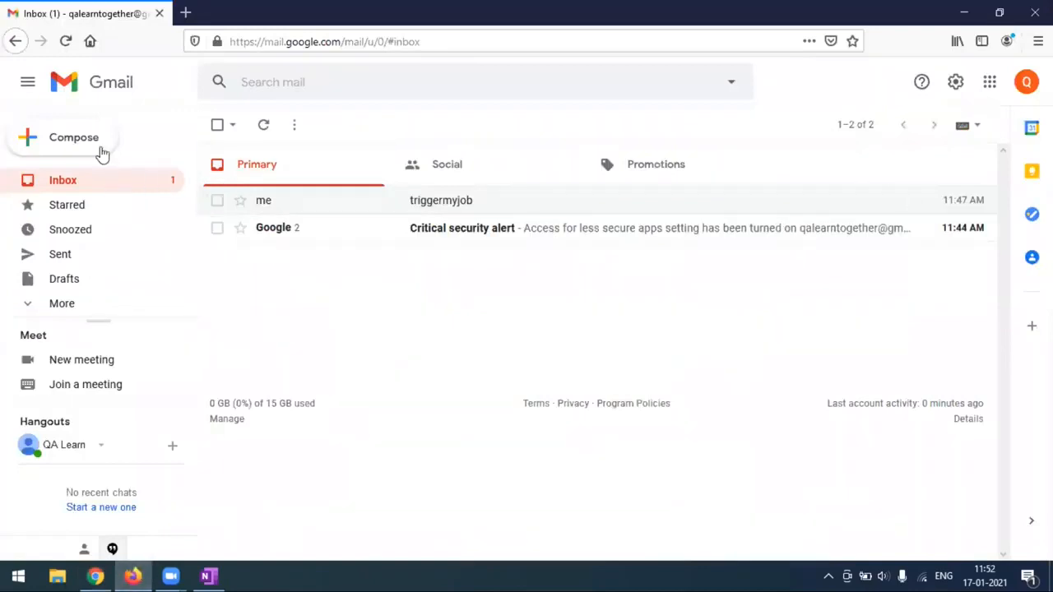
click(89, 145)
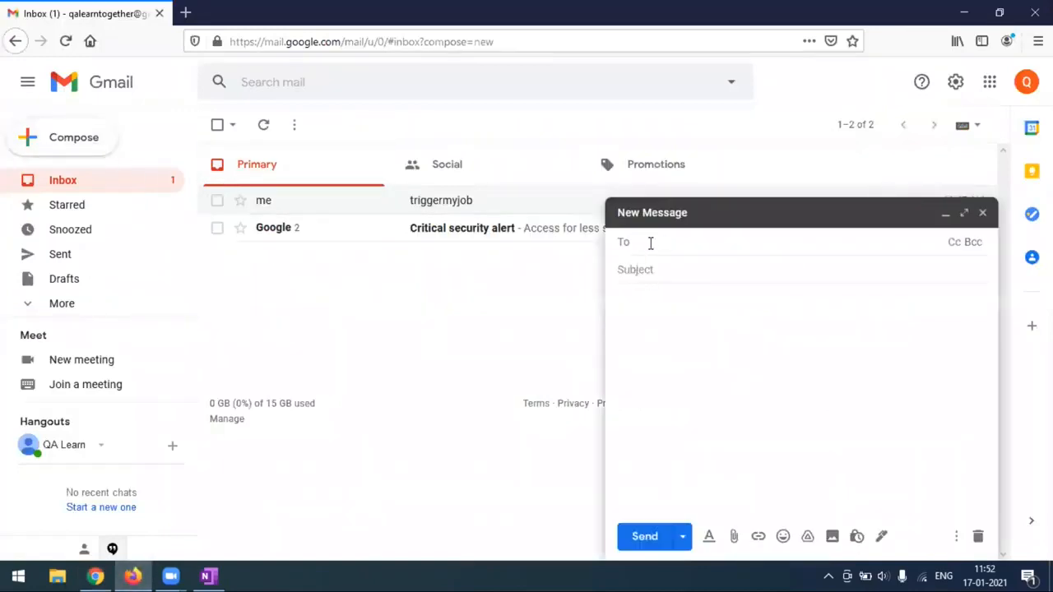
text(qa)
click(651, 266)
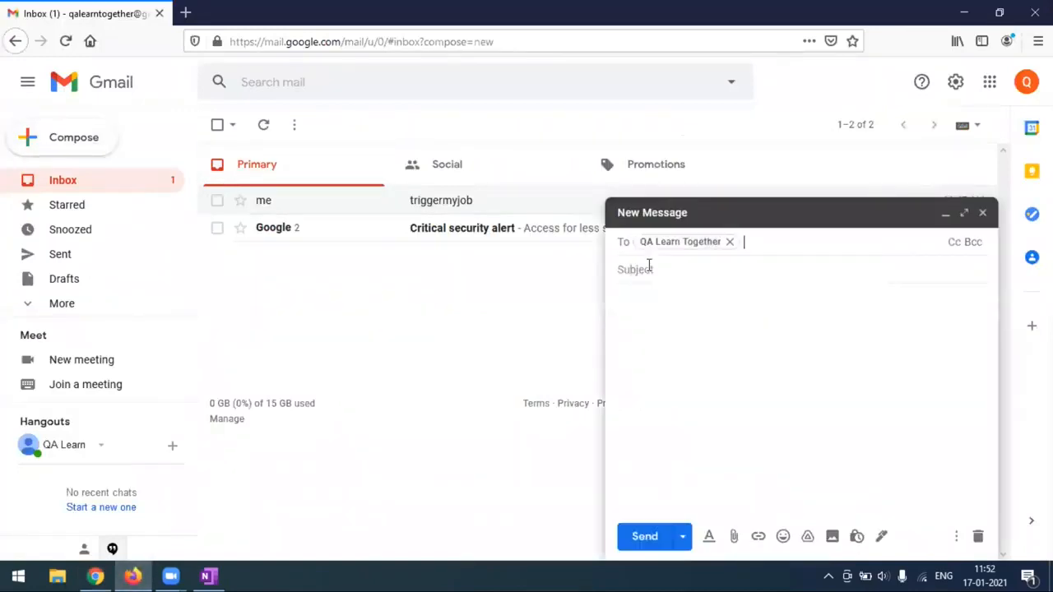
click(649, 269)
text(triggermyjob)
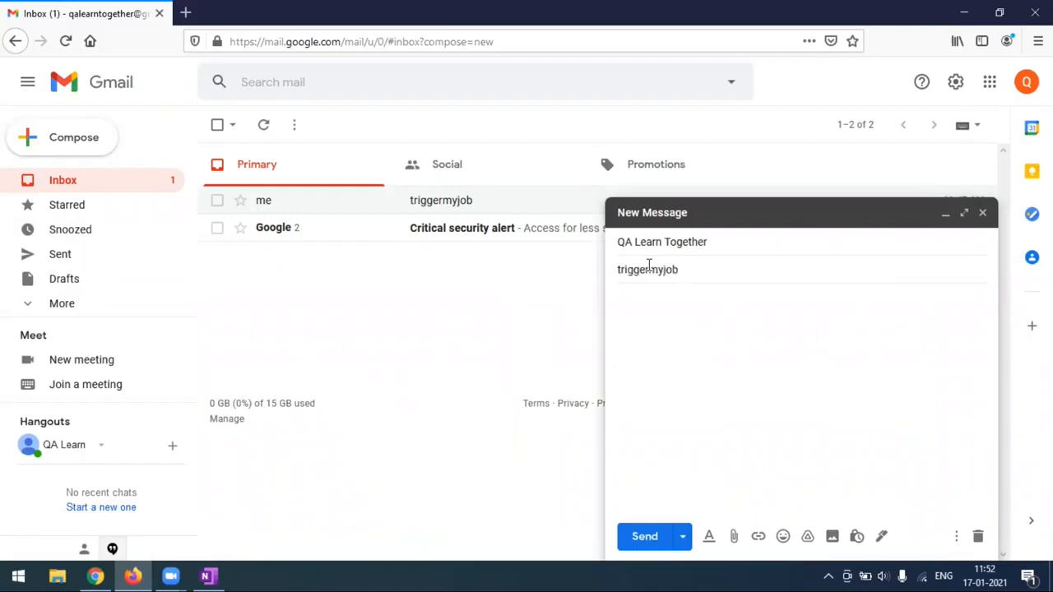
click(645, 540)
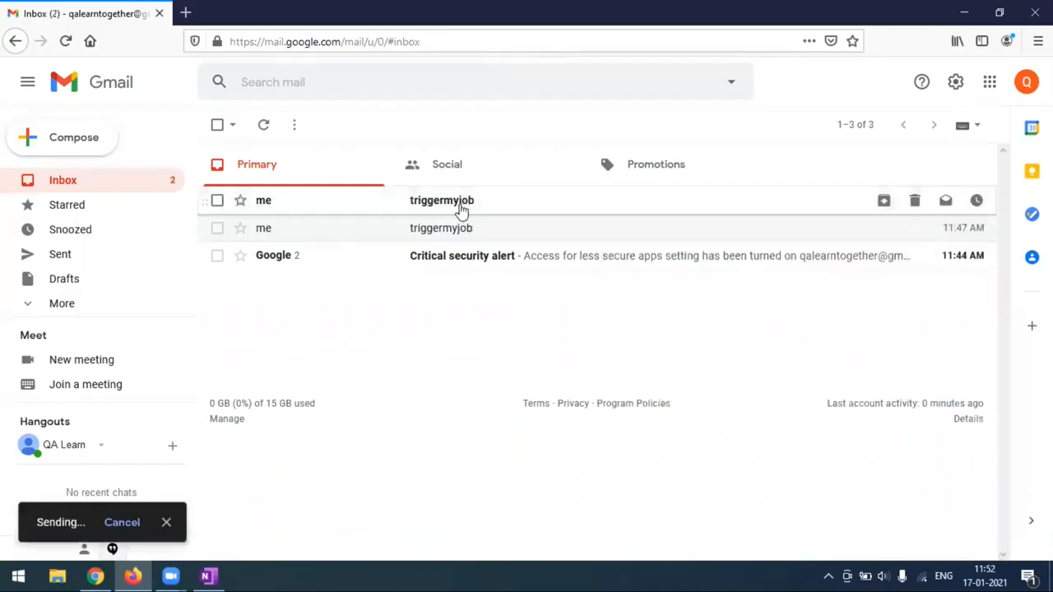
Reload the Extent-Report job page, still showing only builds #2 and #1, and open its configuration.
click(99, 575)
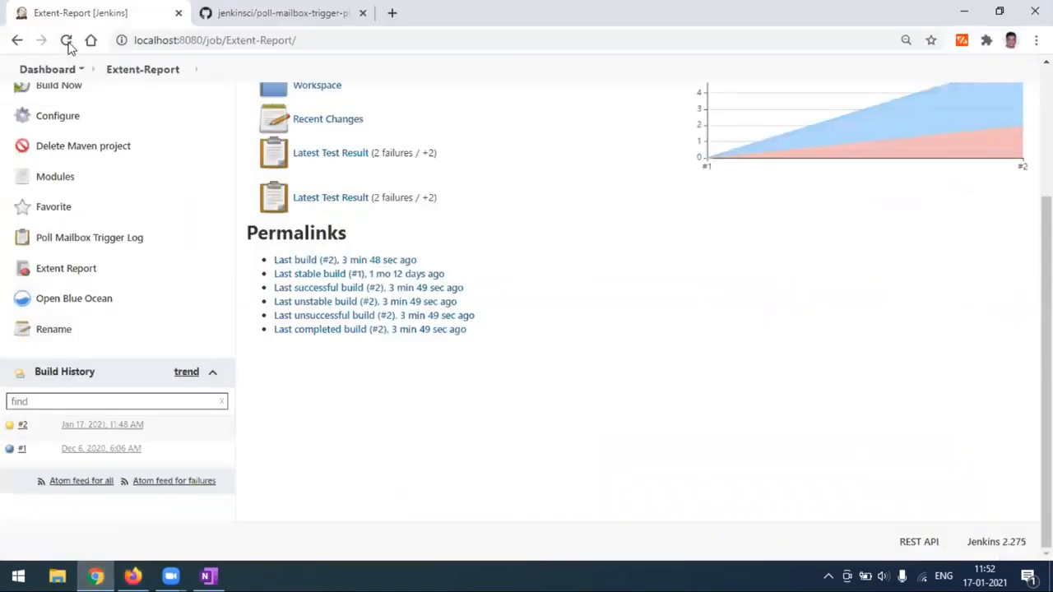
click(66, 41)
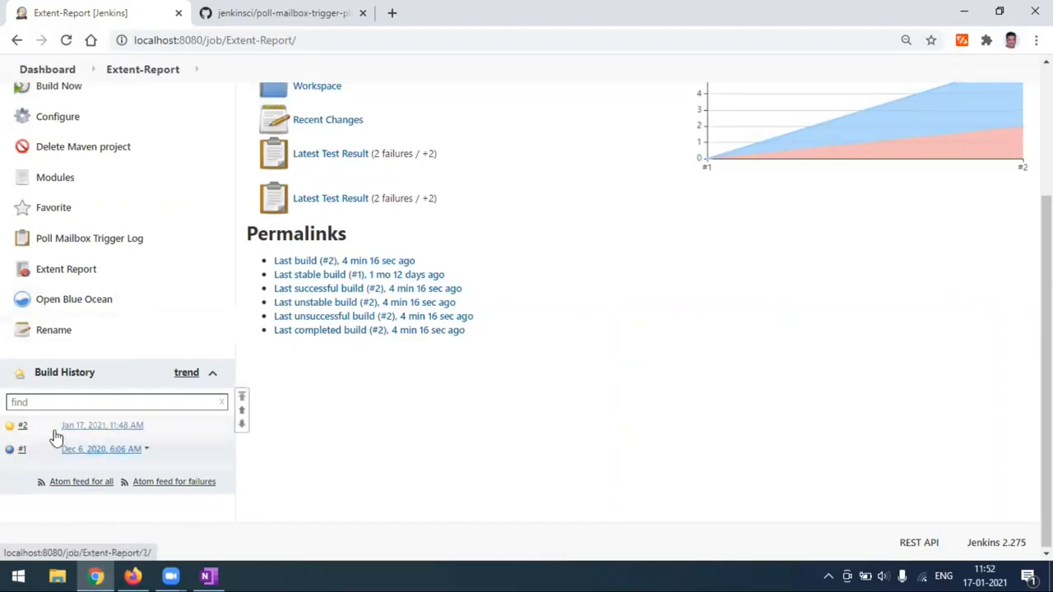
click(62, 120)
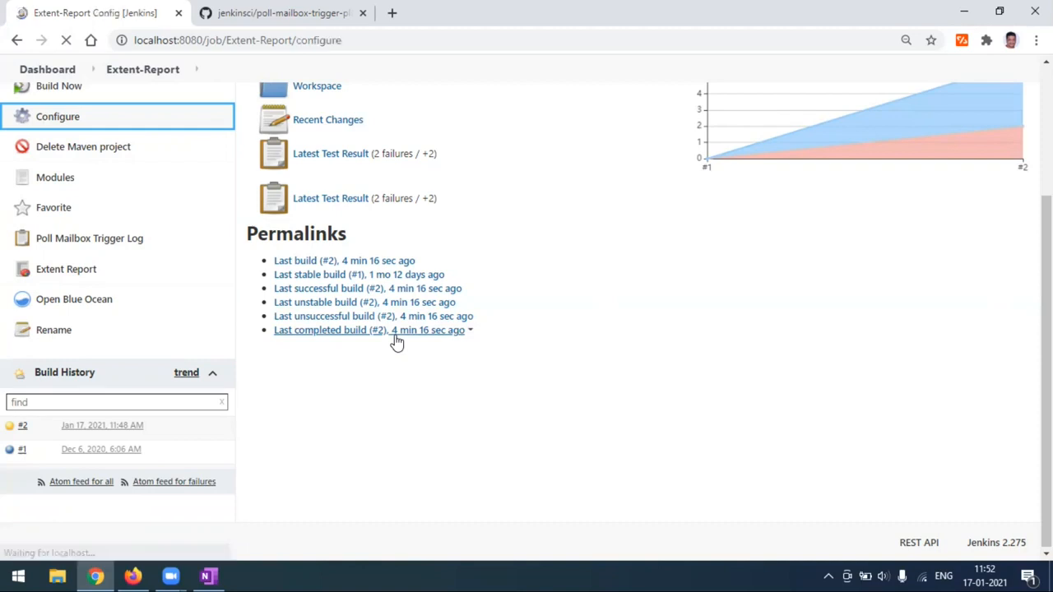
Run Test Connection for the Poll Mailbox Trigger under Build Triggers.
scroll(393, 338, down, 5)
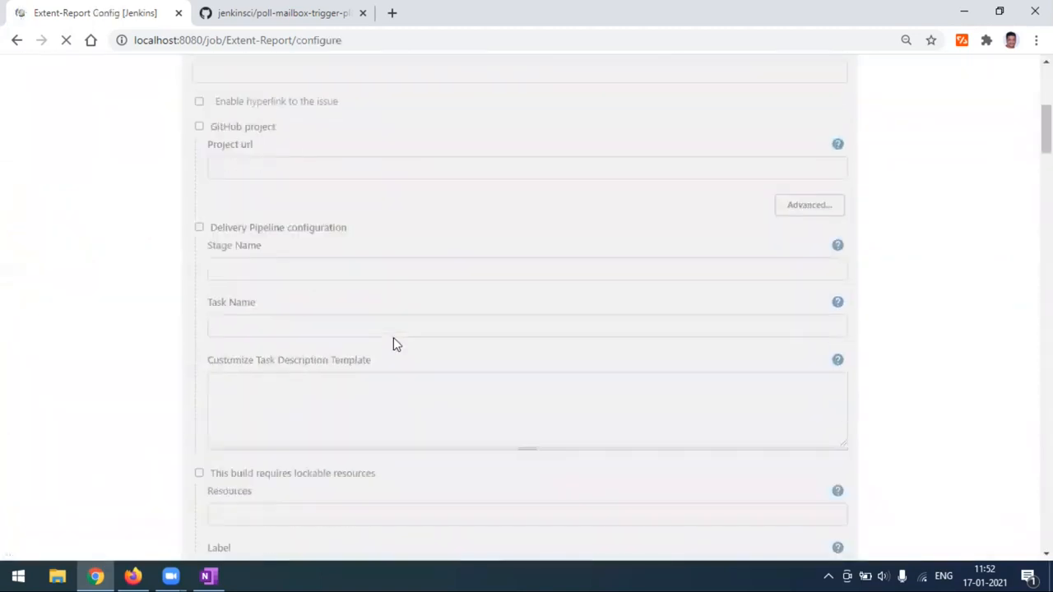
scroll(393, 341, down, 10)
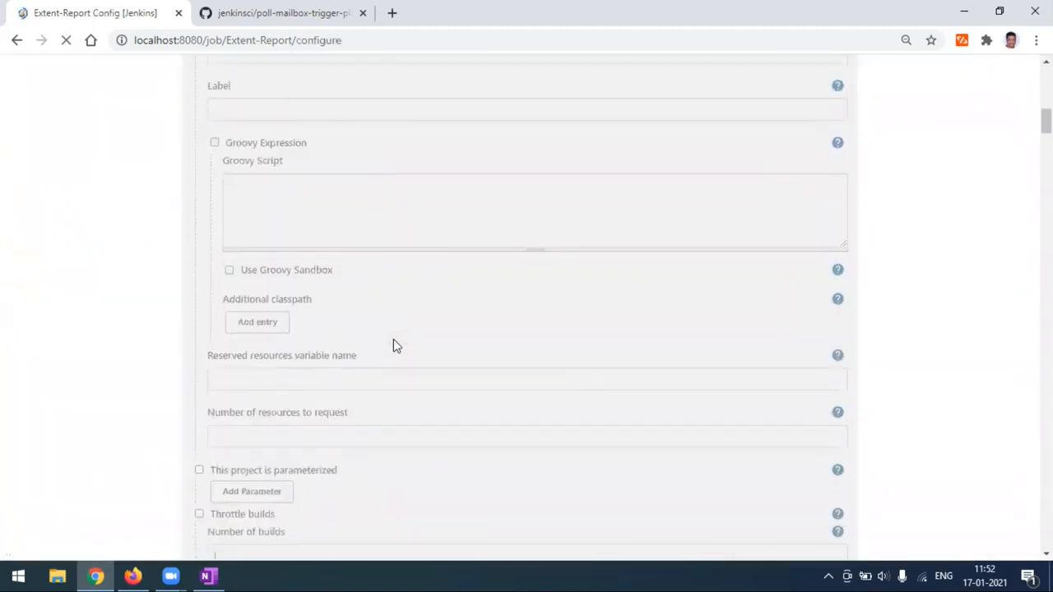
scroll(401, 356, down, 15)
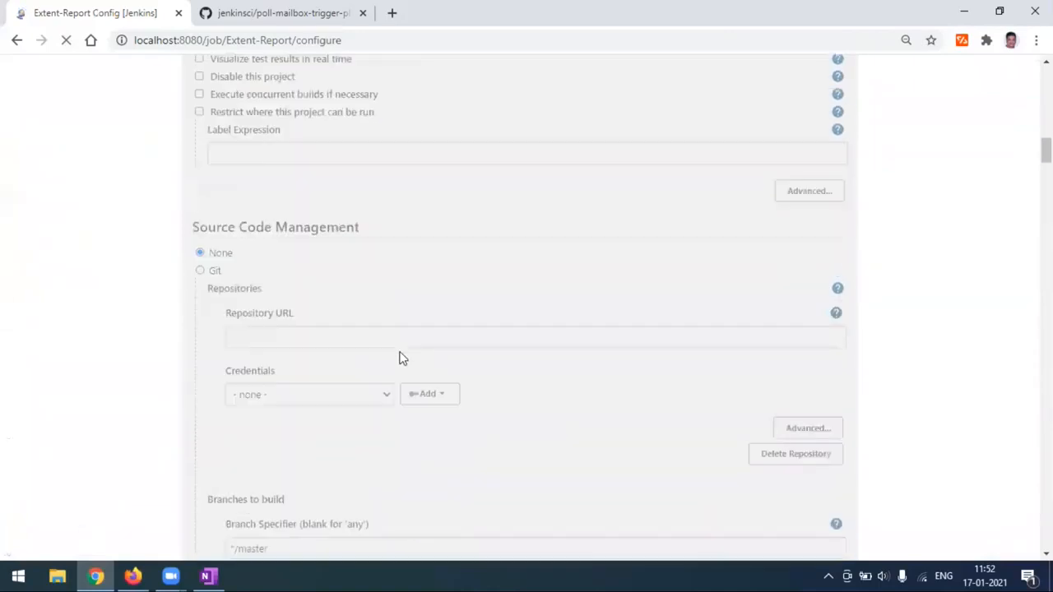
scroll(401, 358, up, 15)
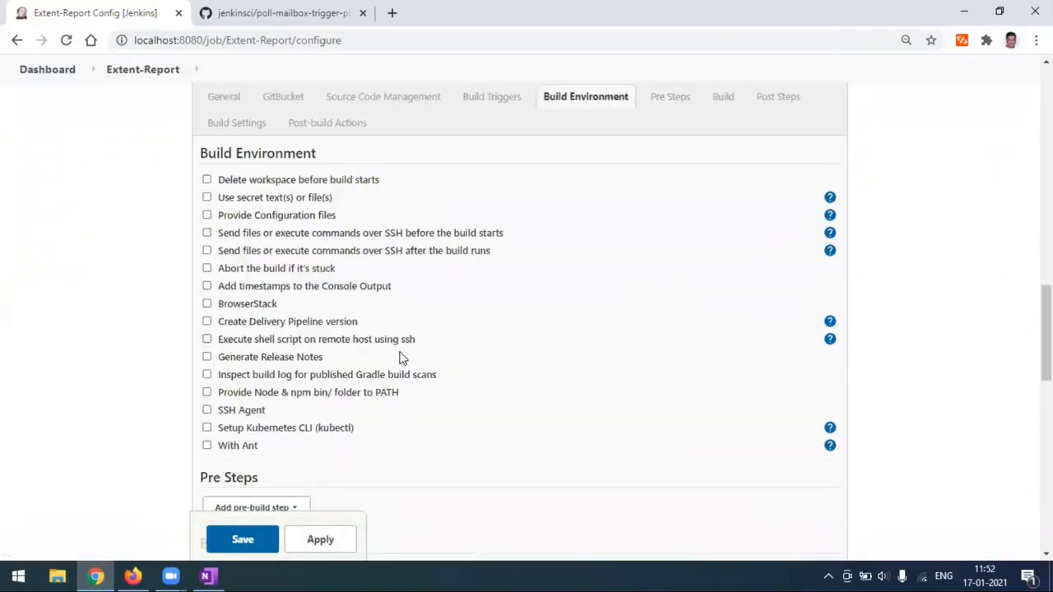
scroll(401, 358, down, 3)
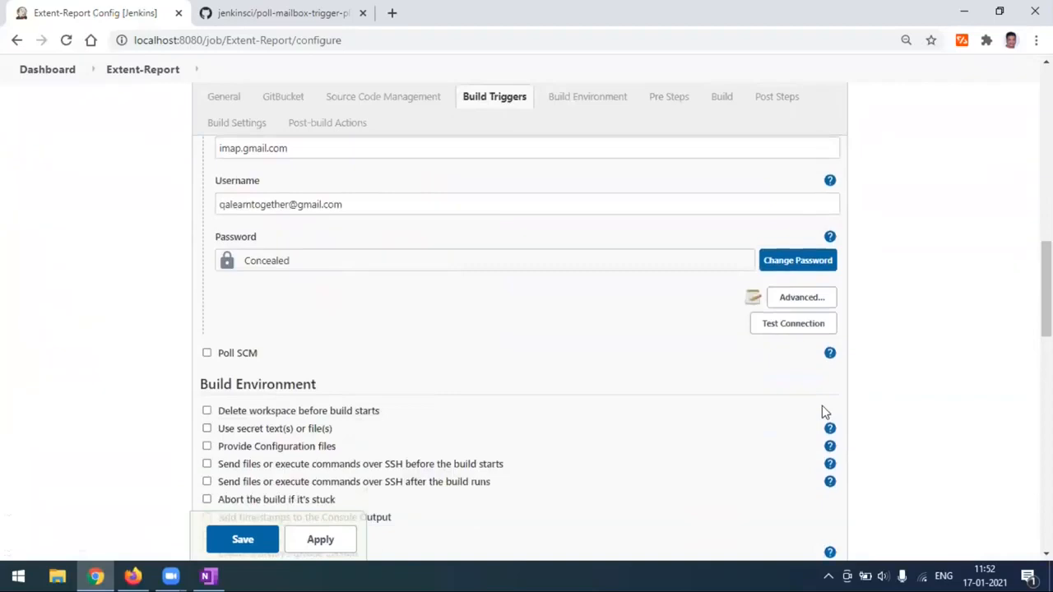
click(785, 328)
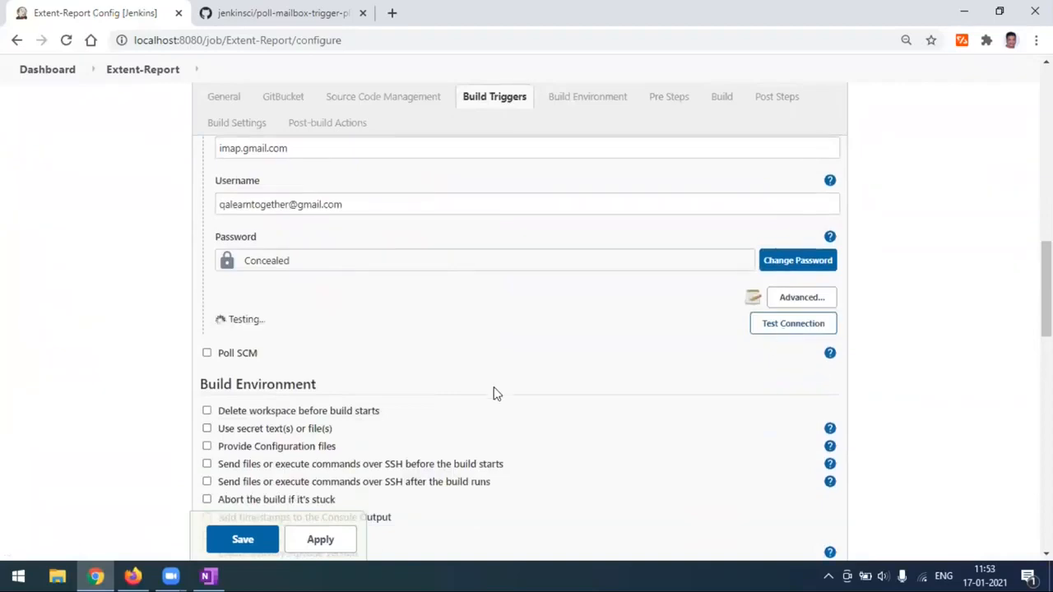
Check the test output's matched triggermyjob email line and its 11:52:15 AM receipt time.
scroll(496, 393, down, 1)
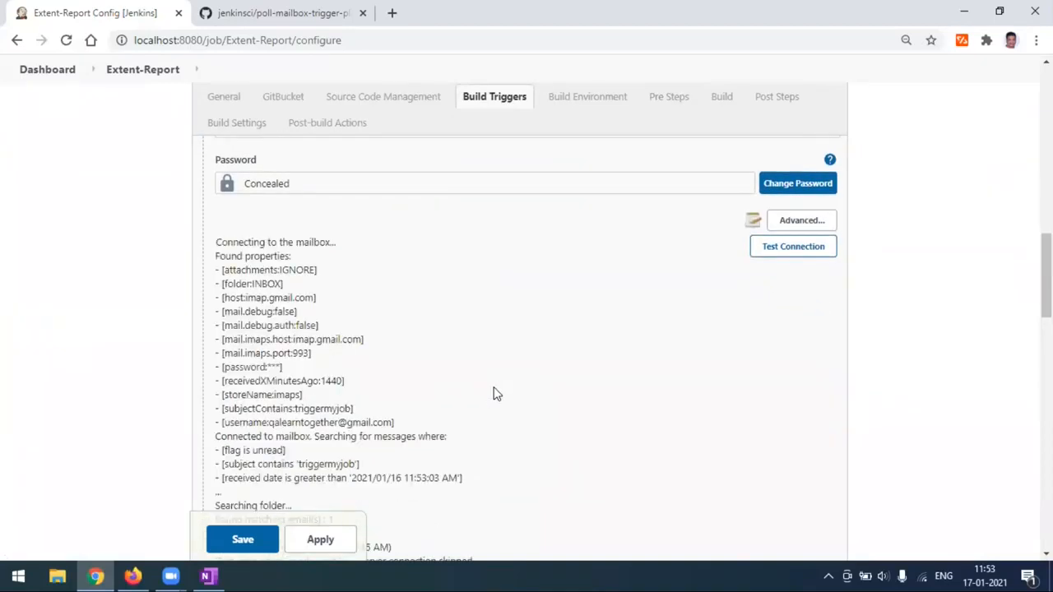
scroll(492, 389, down, 2)
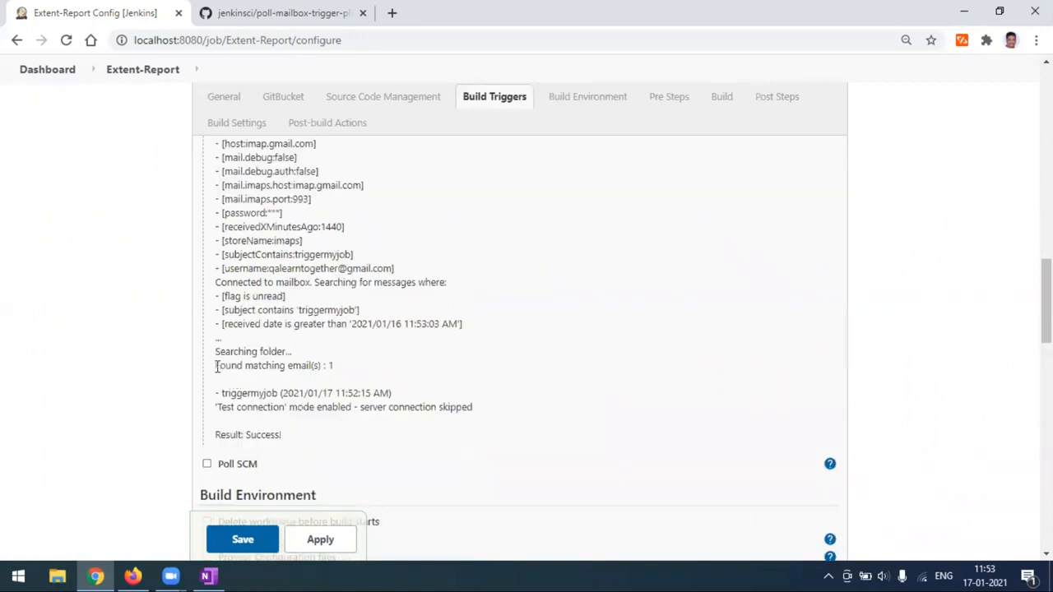
click(376, 366)
drag(223, 393, 395, 394)
click(395, 393)
drag(336, 393, 367, 393)
Compare the time with the Gmail inbox, confirm 1 matching email, then leave configuration unsaved.
mouse_move(986, 571)
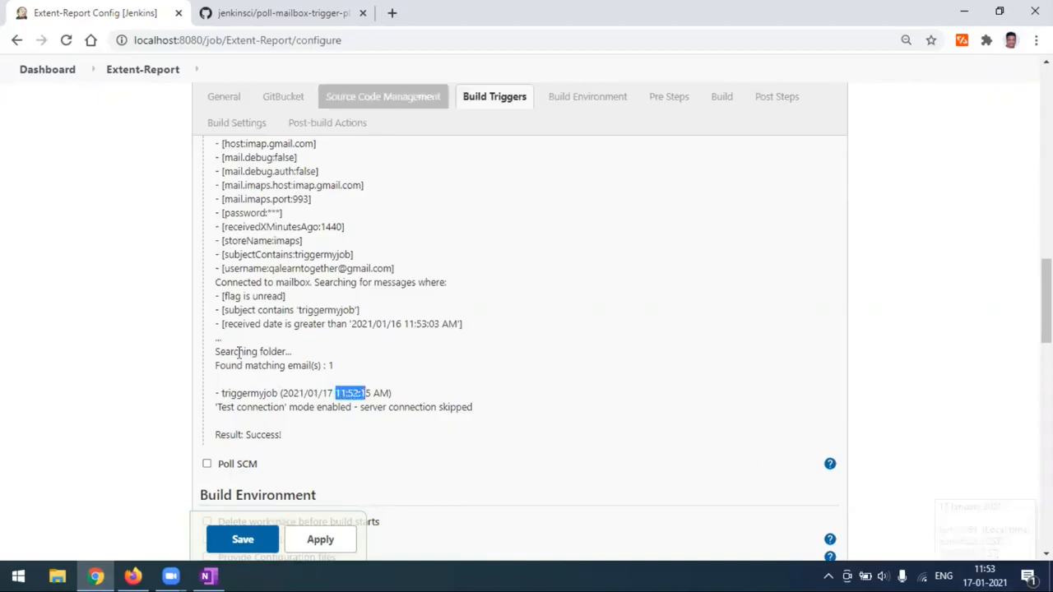
click(132, 576)
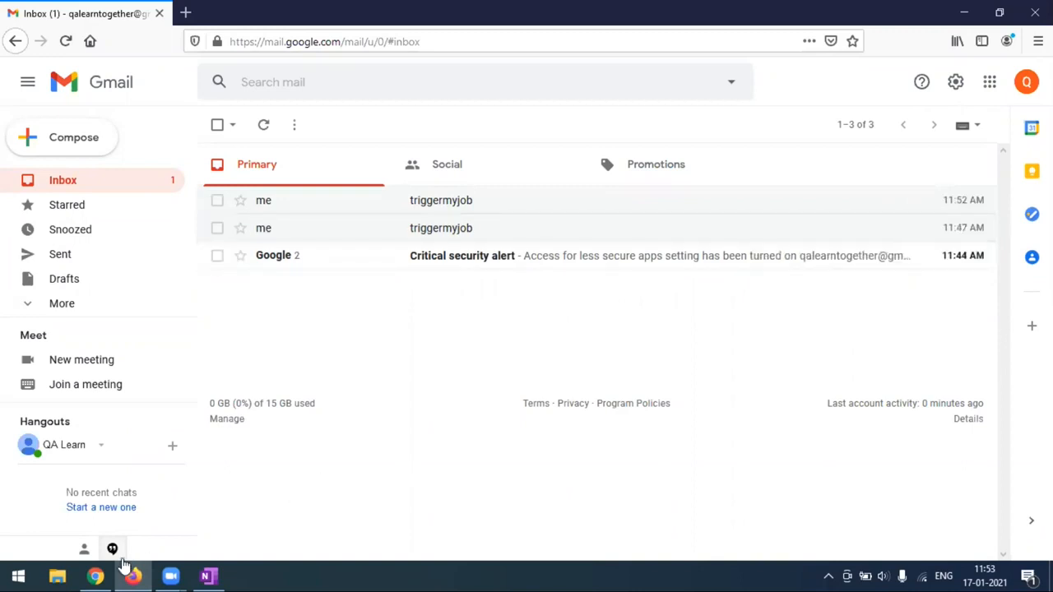
click(95, 576)
click(302, 405)
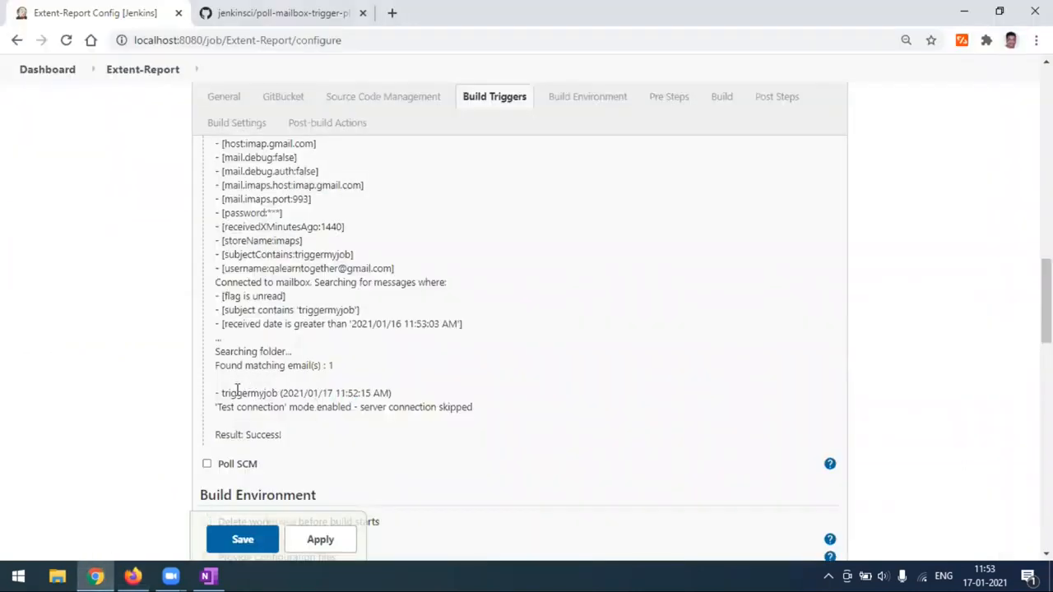
drag(218, 365, 346, 376)
click(354, 378)
click(119, 72)
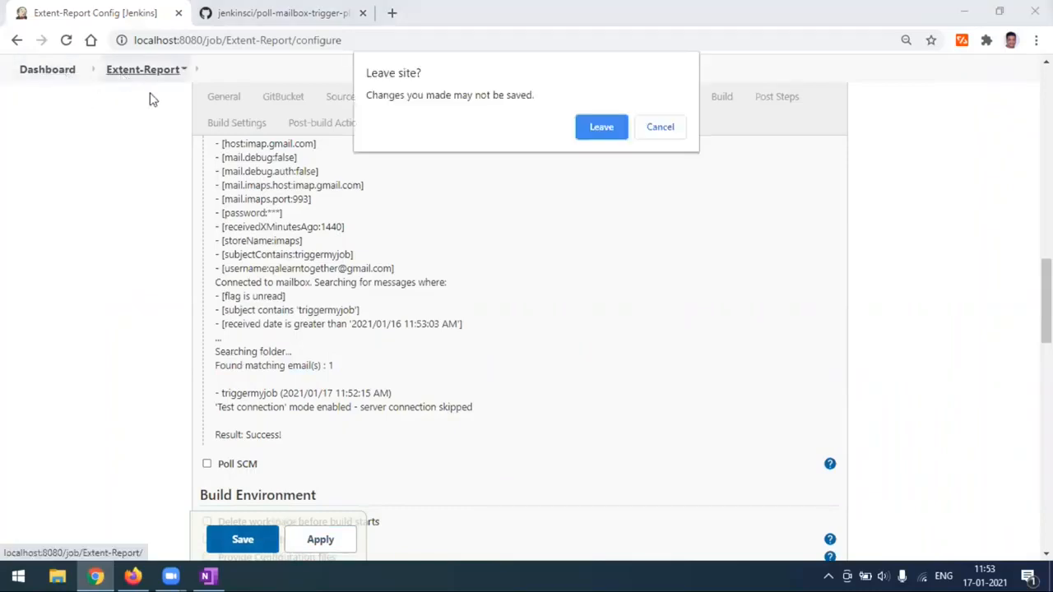
click(601, 128)
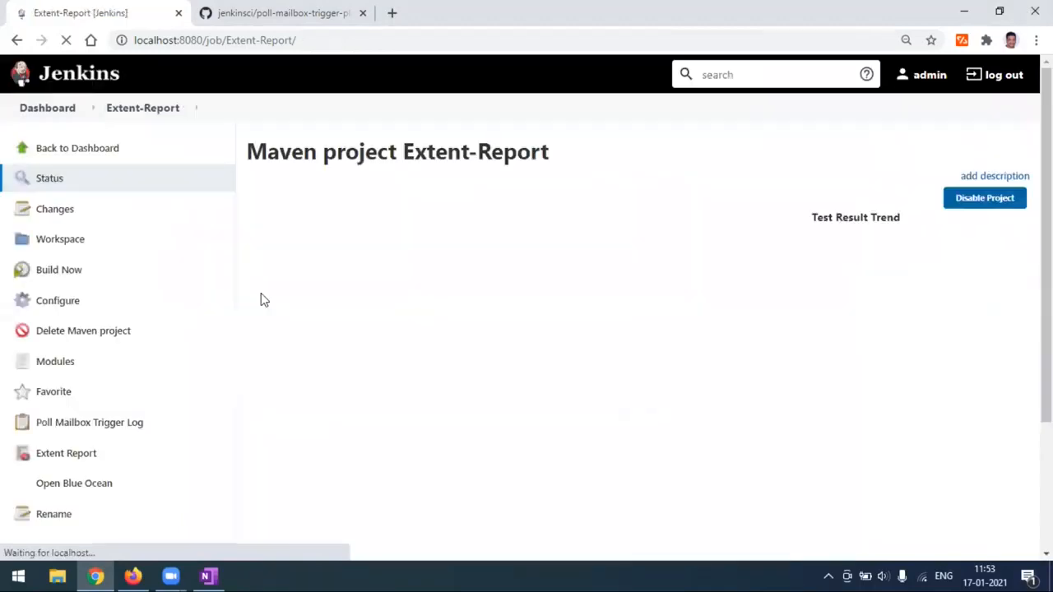
Open build #3, started 11:53:04 AM by the PollMailboxTrigger, then return to the OneNote notes.
scroll(255, 304, down, 3)
scroll(115, 440, down, 1)
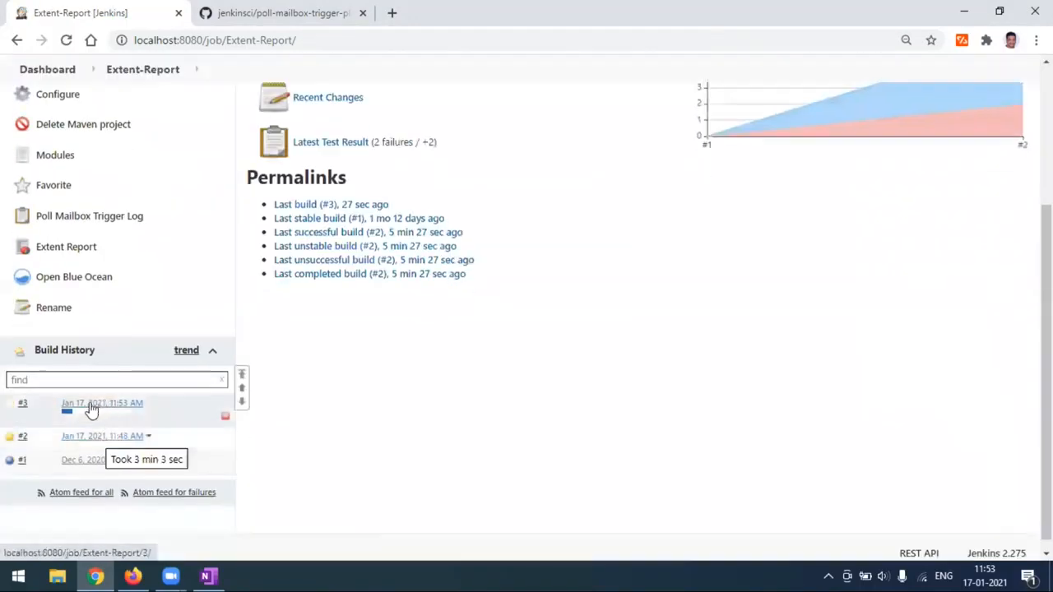
click(93, 409)
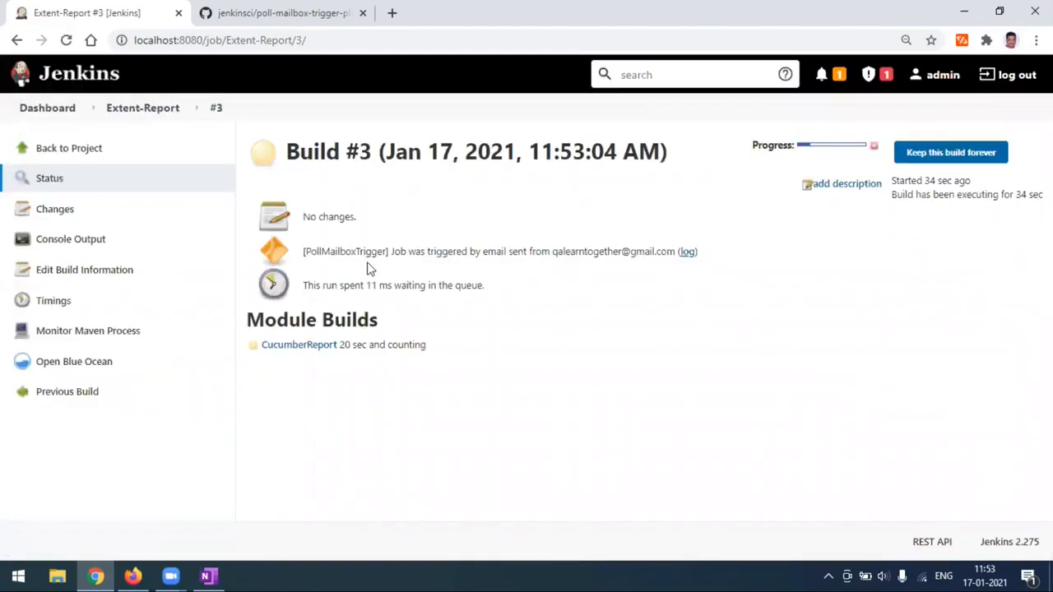
double_click(358, 251)
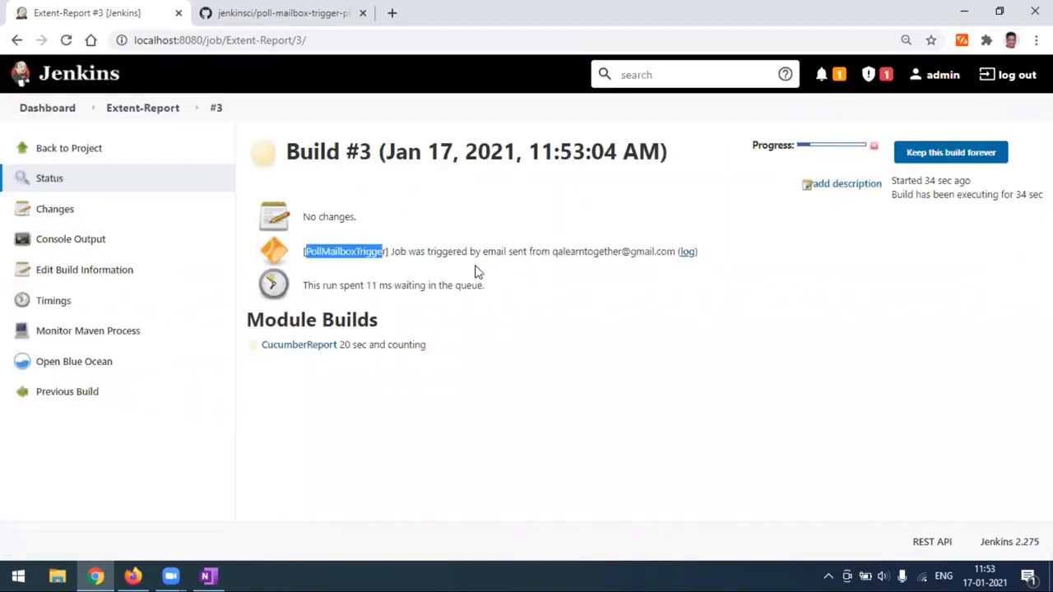
click(441, 413)
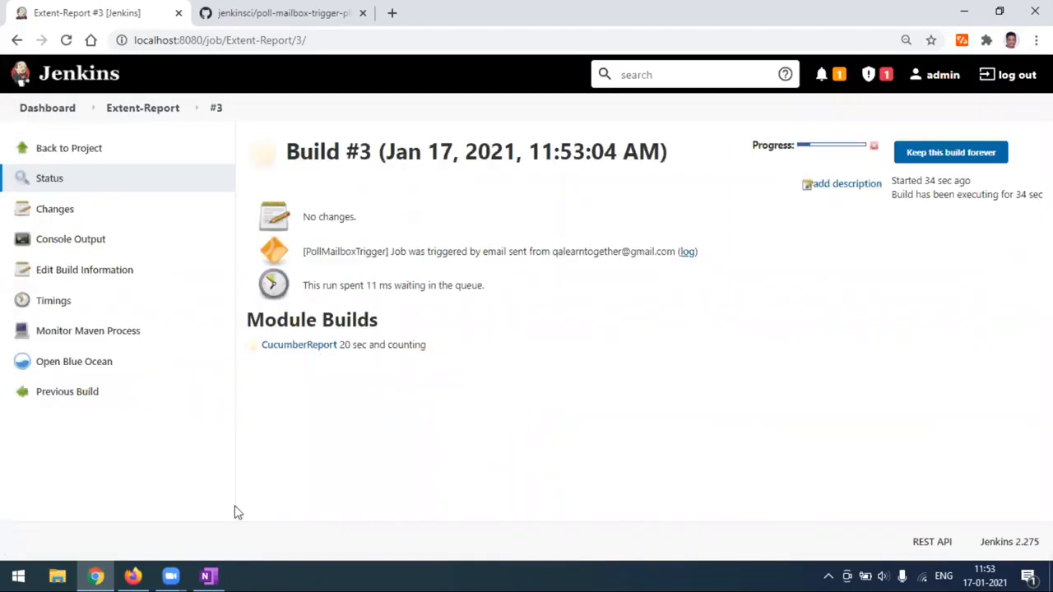
click(208, 576)
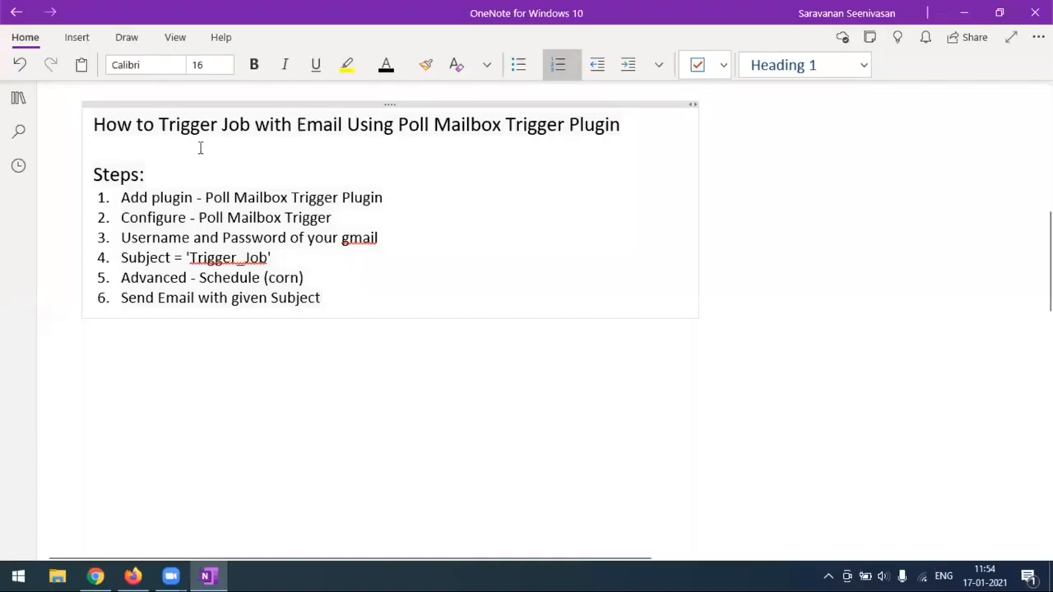
click(152, 155)
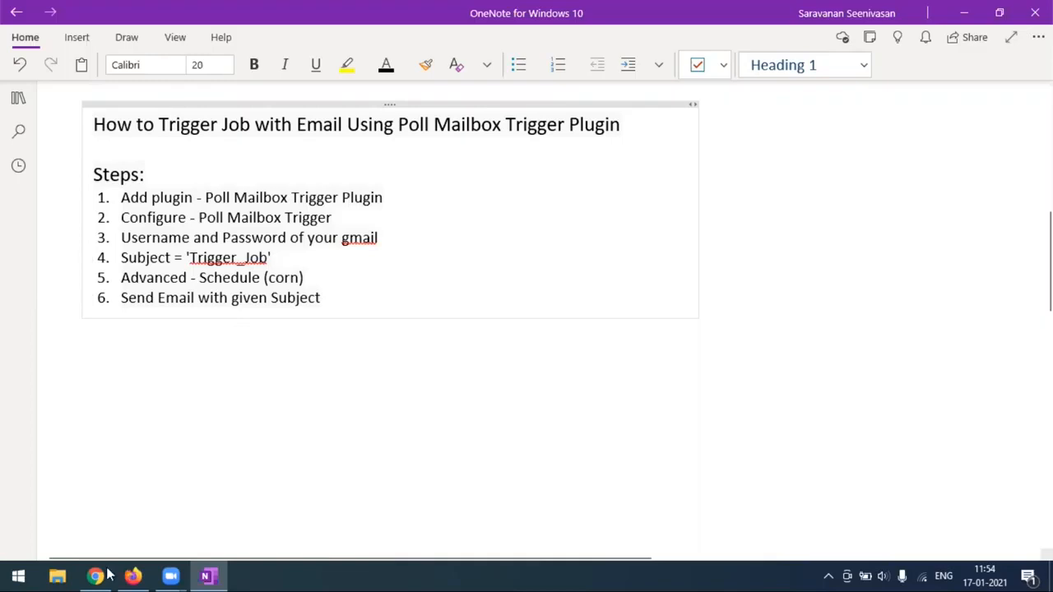
mouse_move(108, 575)
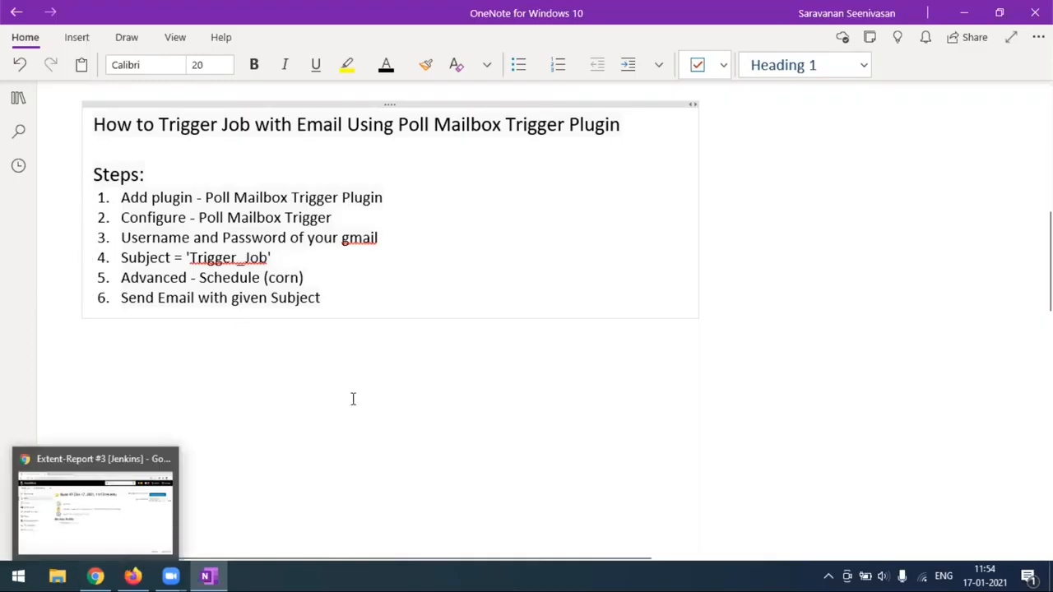